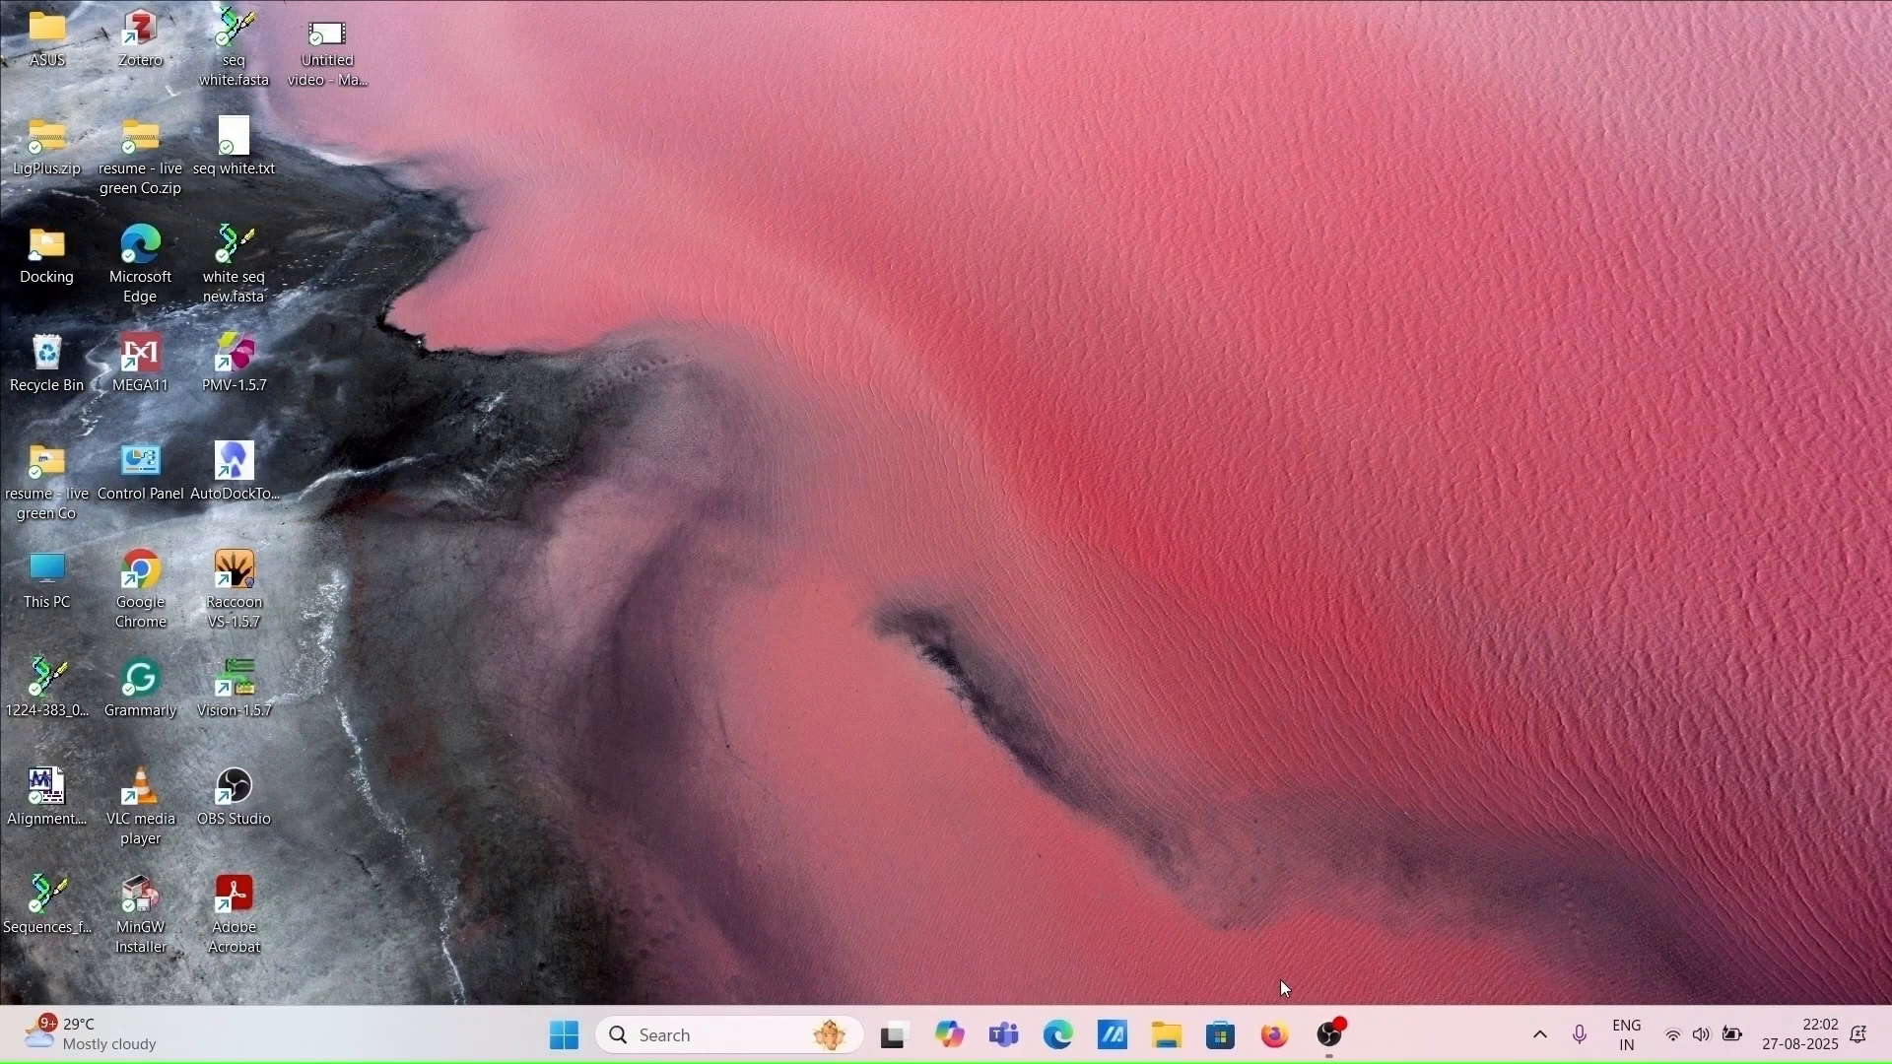
Switch to Firefox, search the web for ligplot in a new tab and open the LigPlot+ home page
left_click(1280, 1017)
key("ctrl+t")
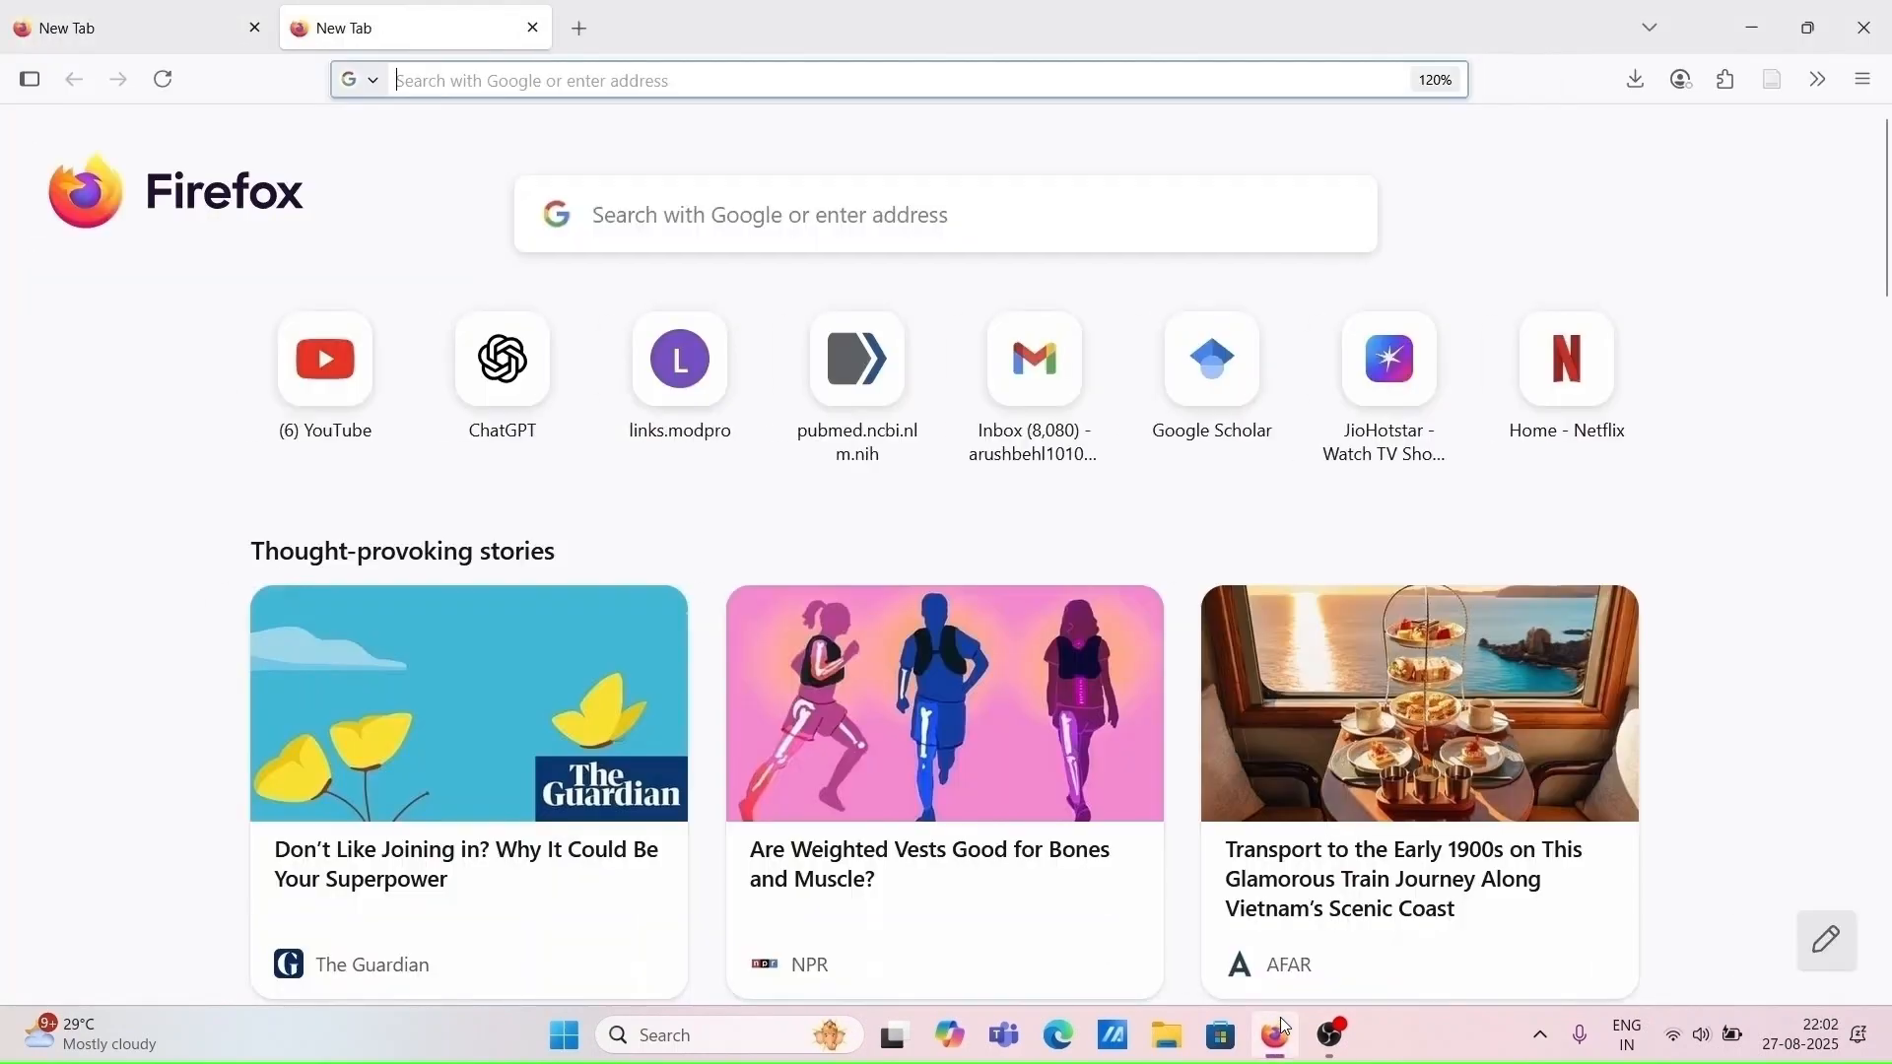
type("ligplot")
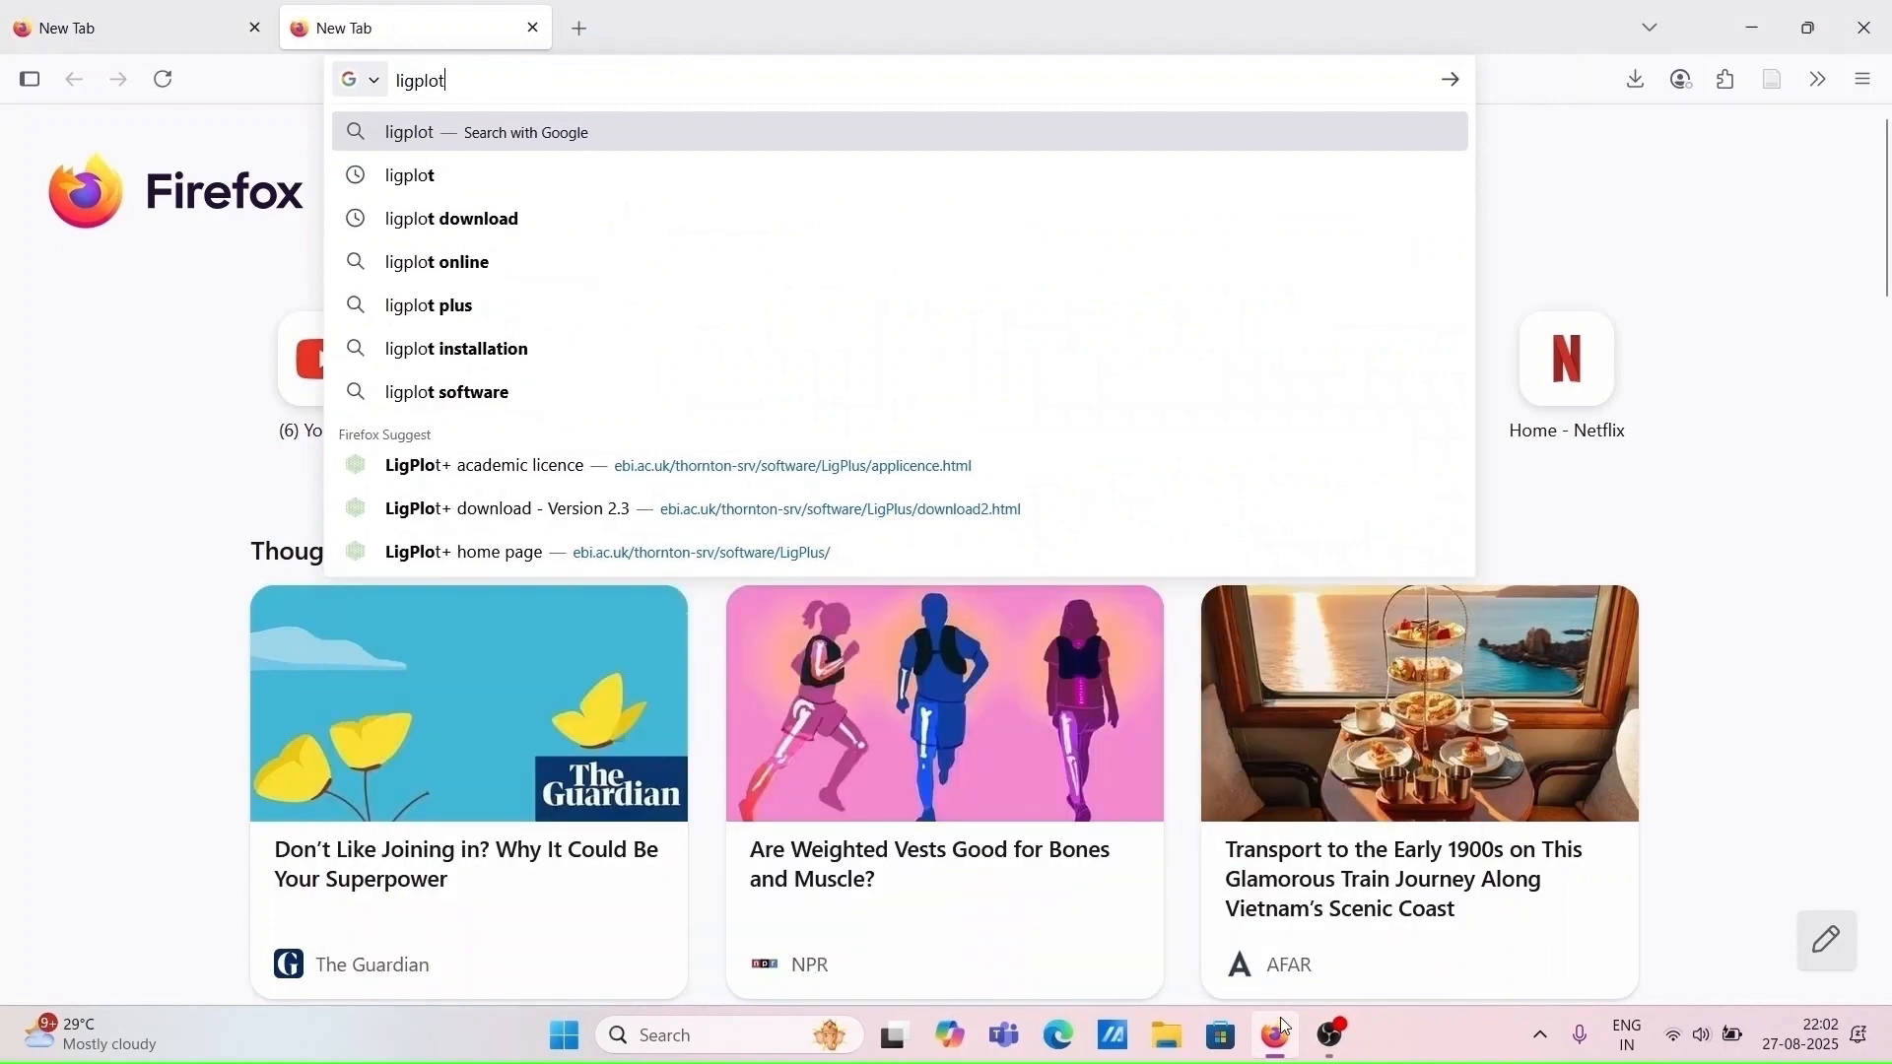
key("Return")
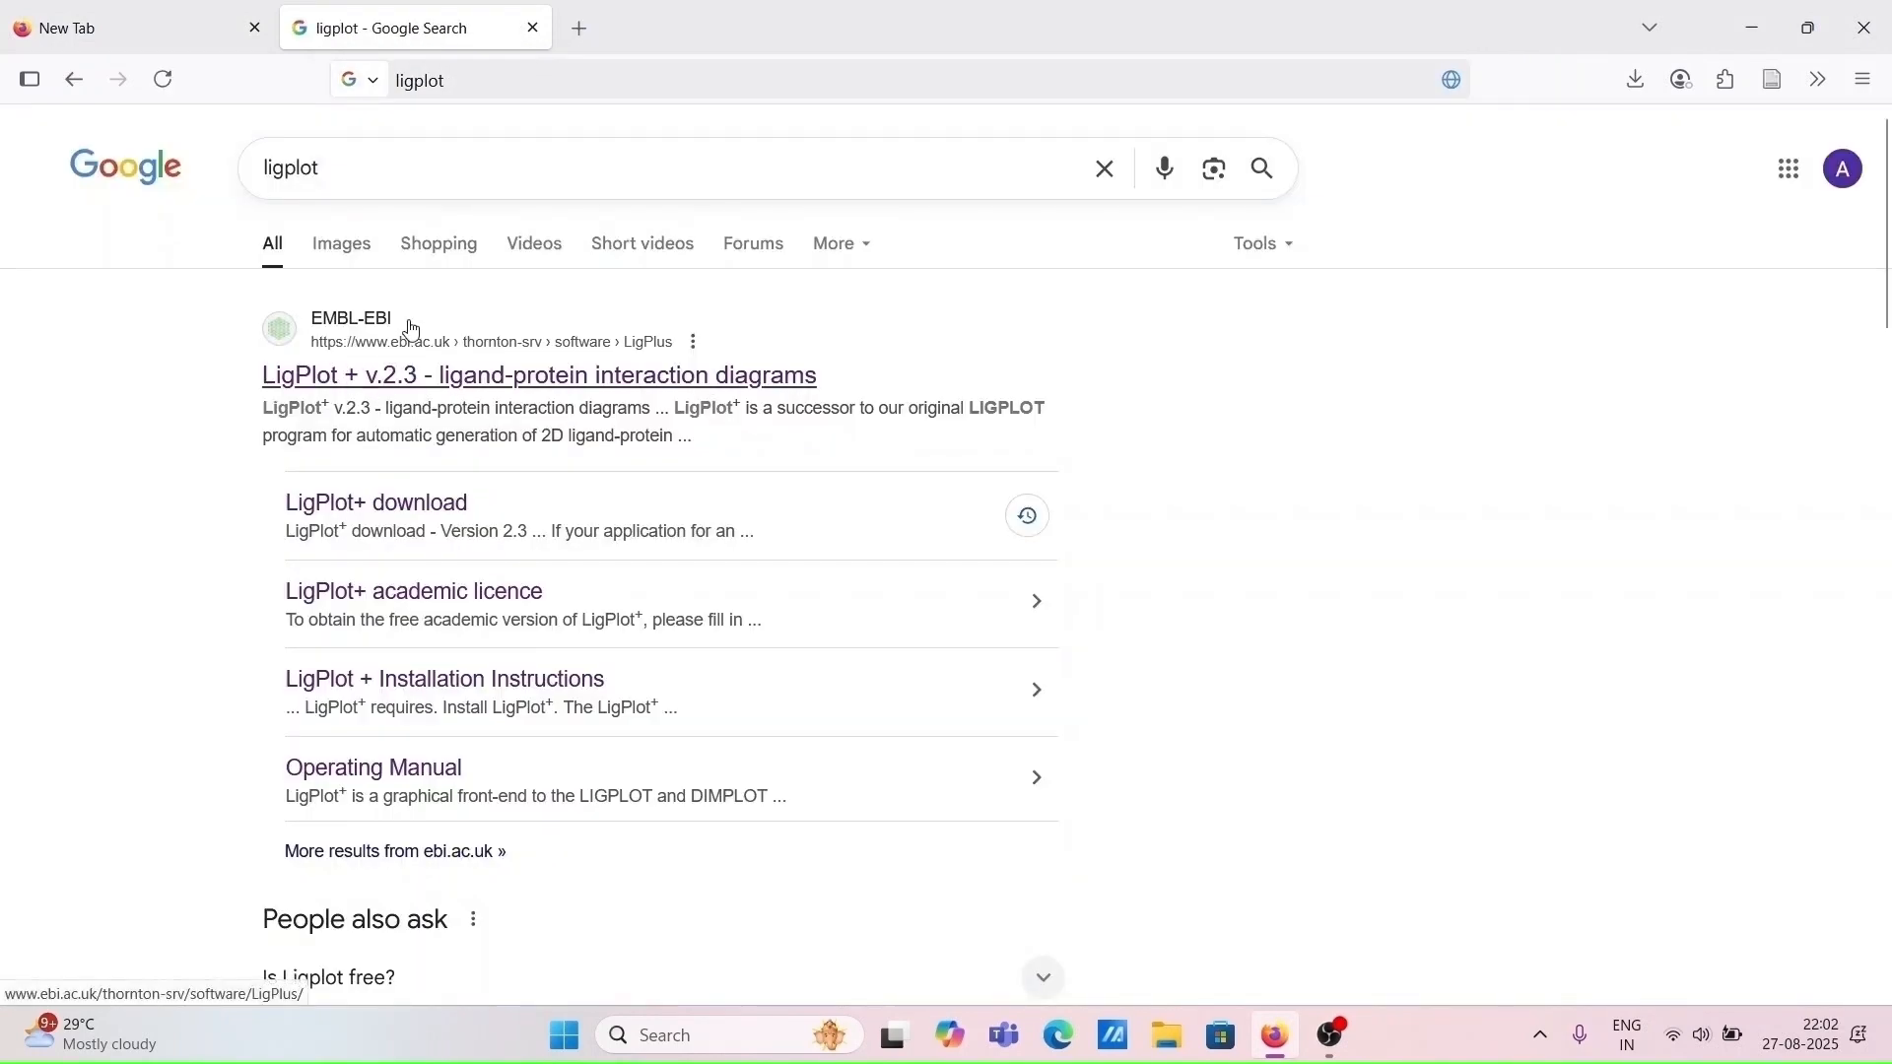
left_click(339, 381)
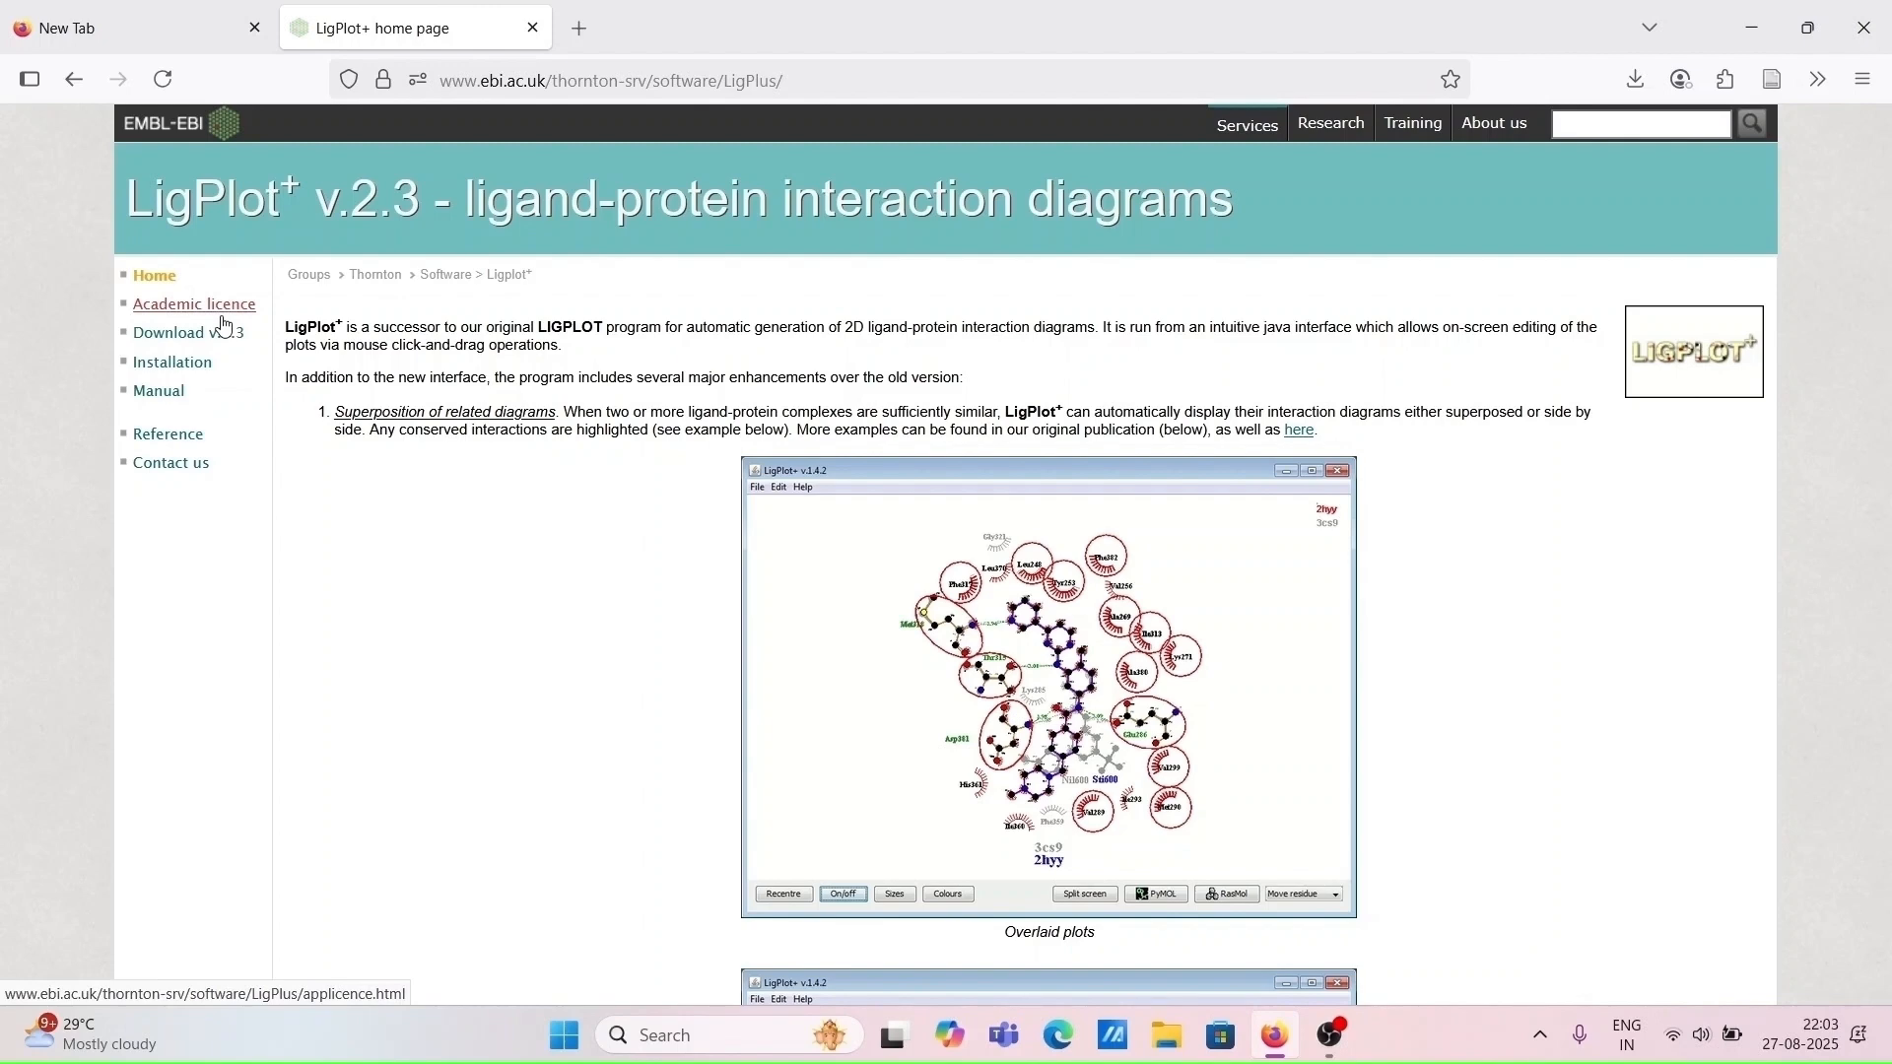
Open the academic licence request page and review its details form, institutional e-mail requirement and licence acceptance
left_click(224, 317)
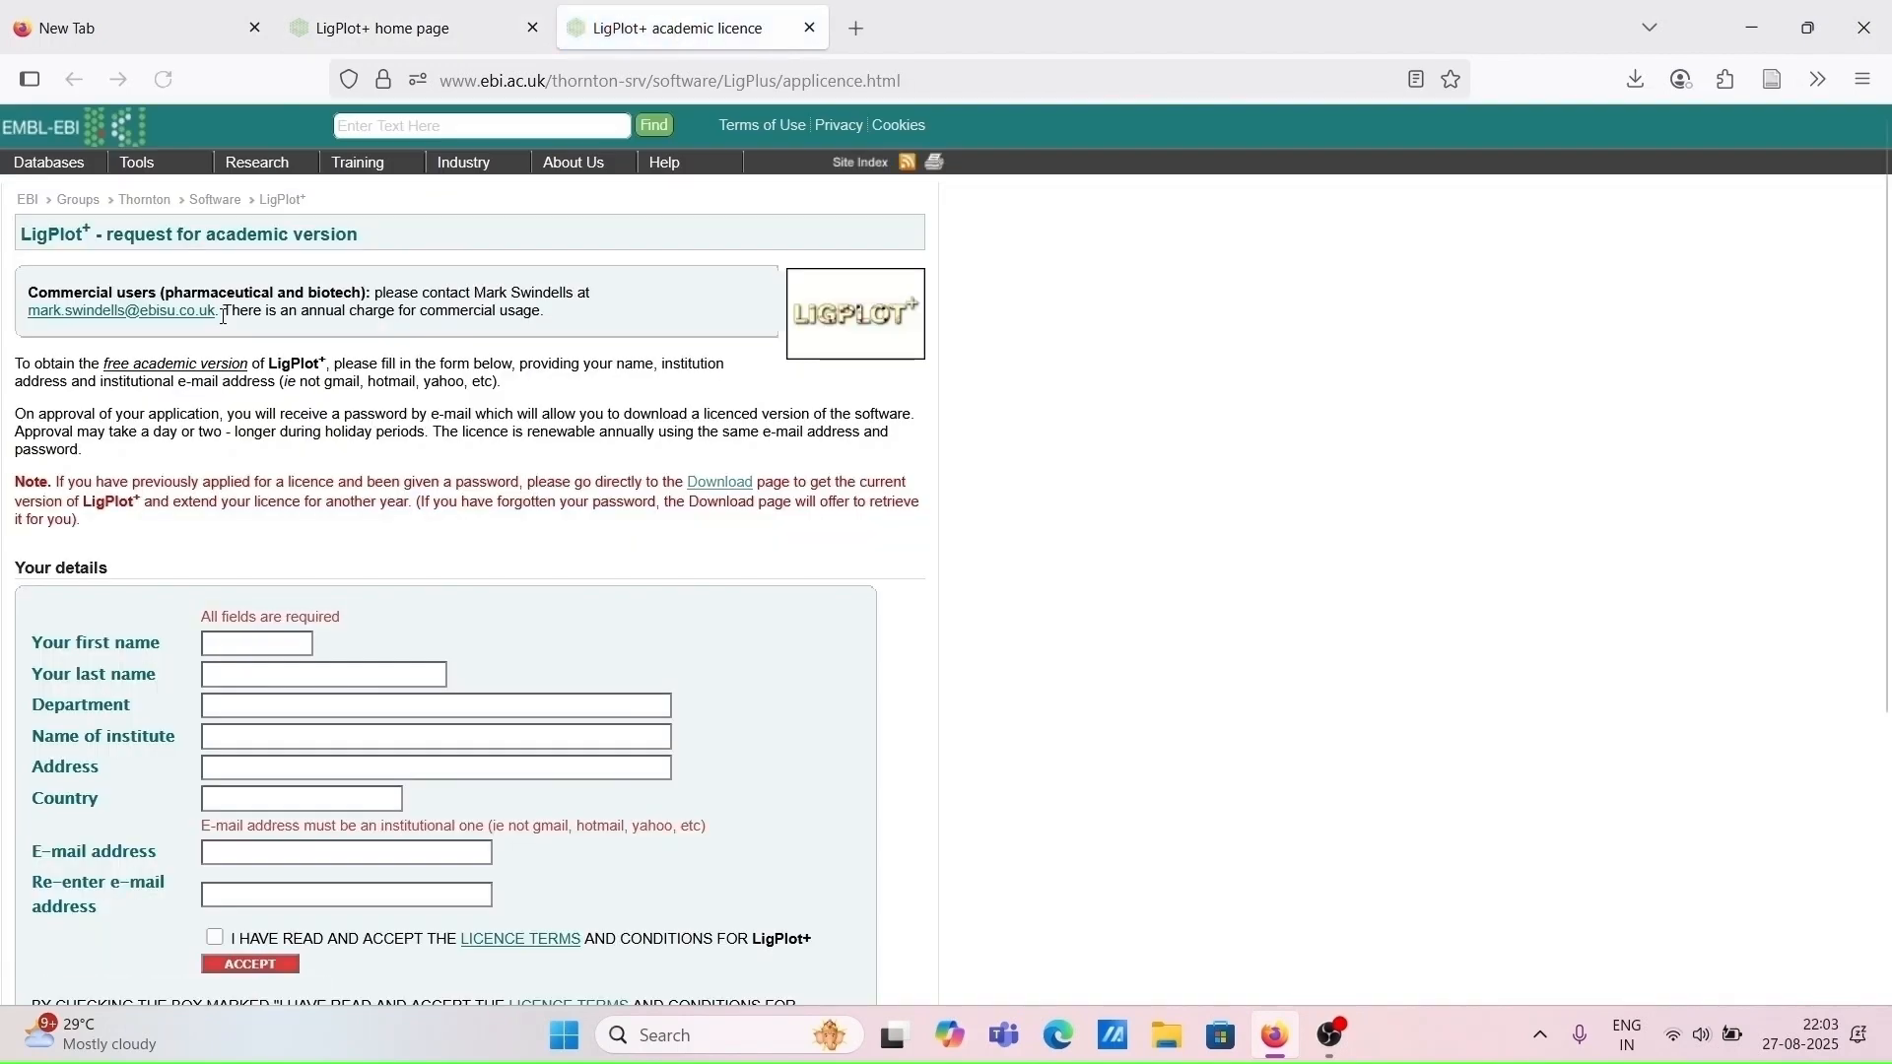
scroll(605, 563, "down", 2)
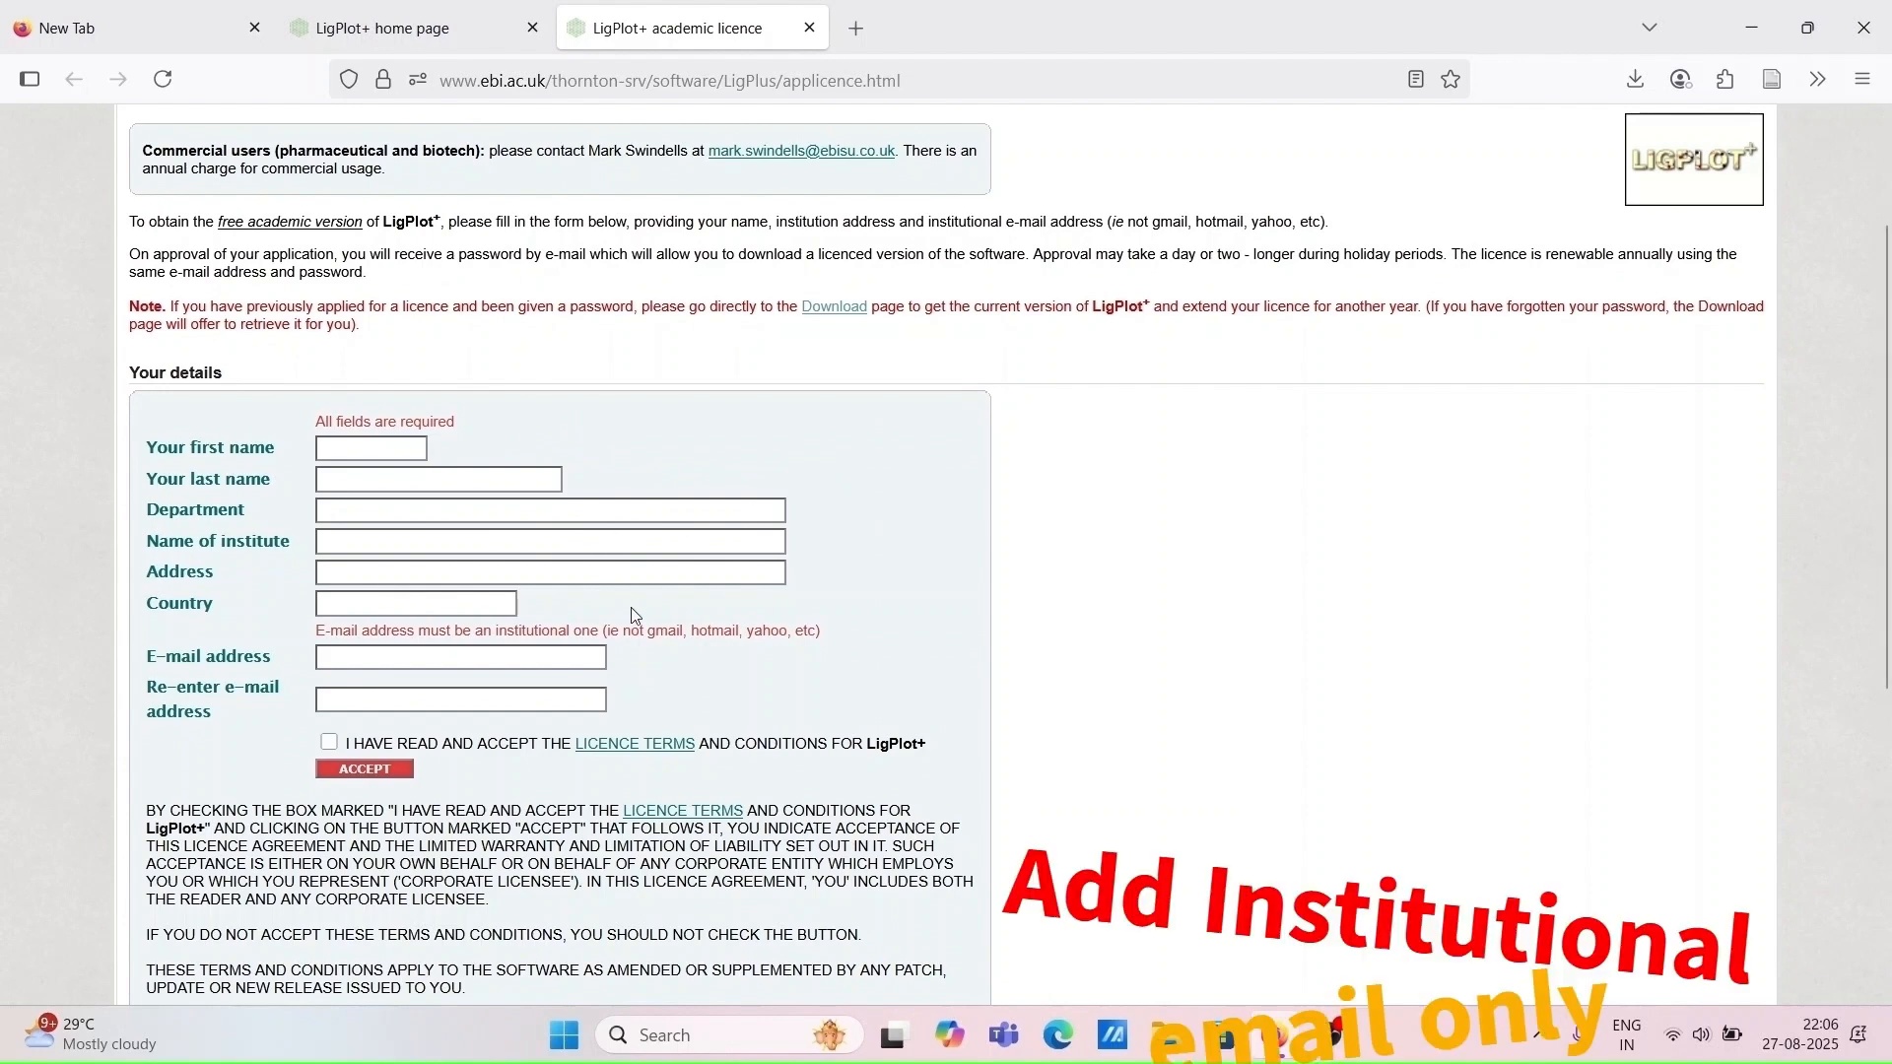
left_click(533, 660)
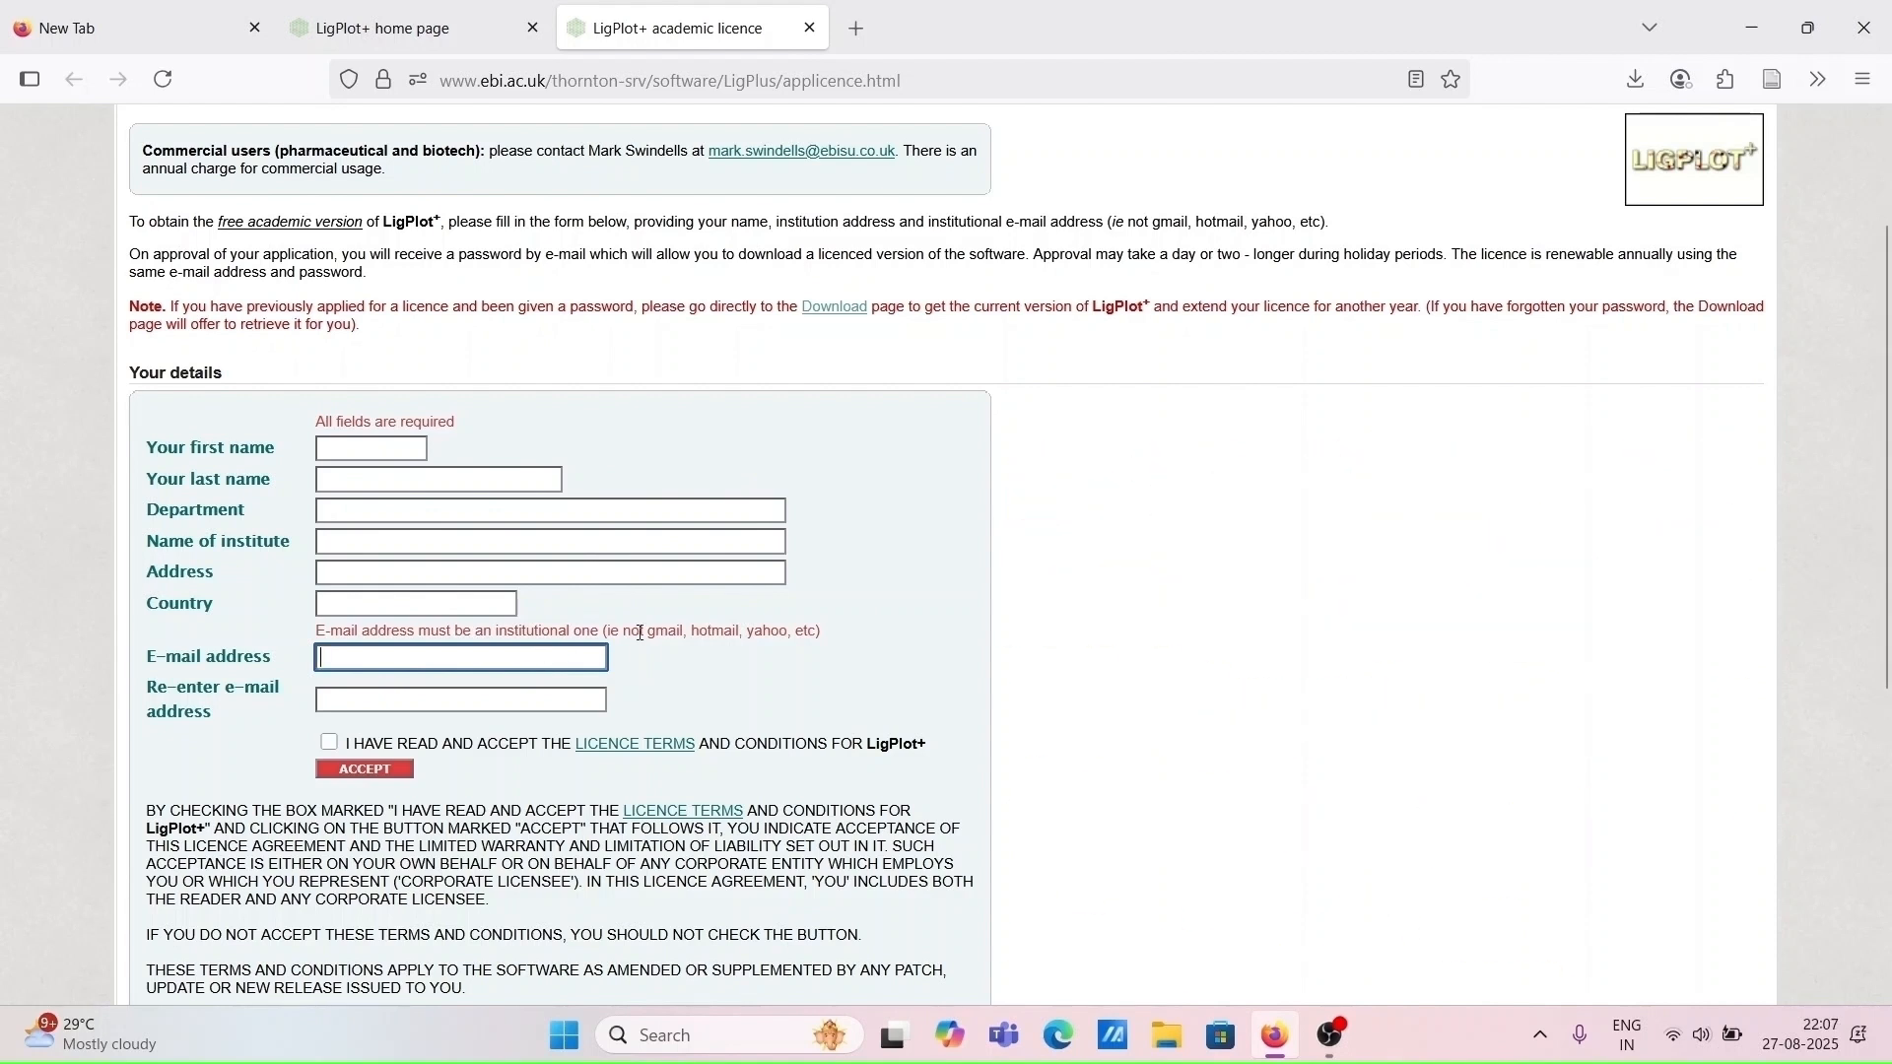
left_click_drag(651, 633, 790, 635)
left_click(810, 655)
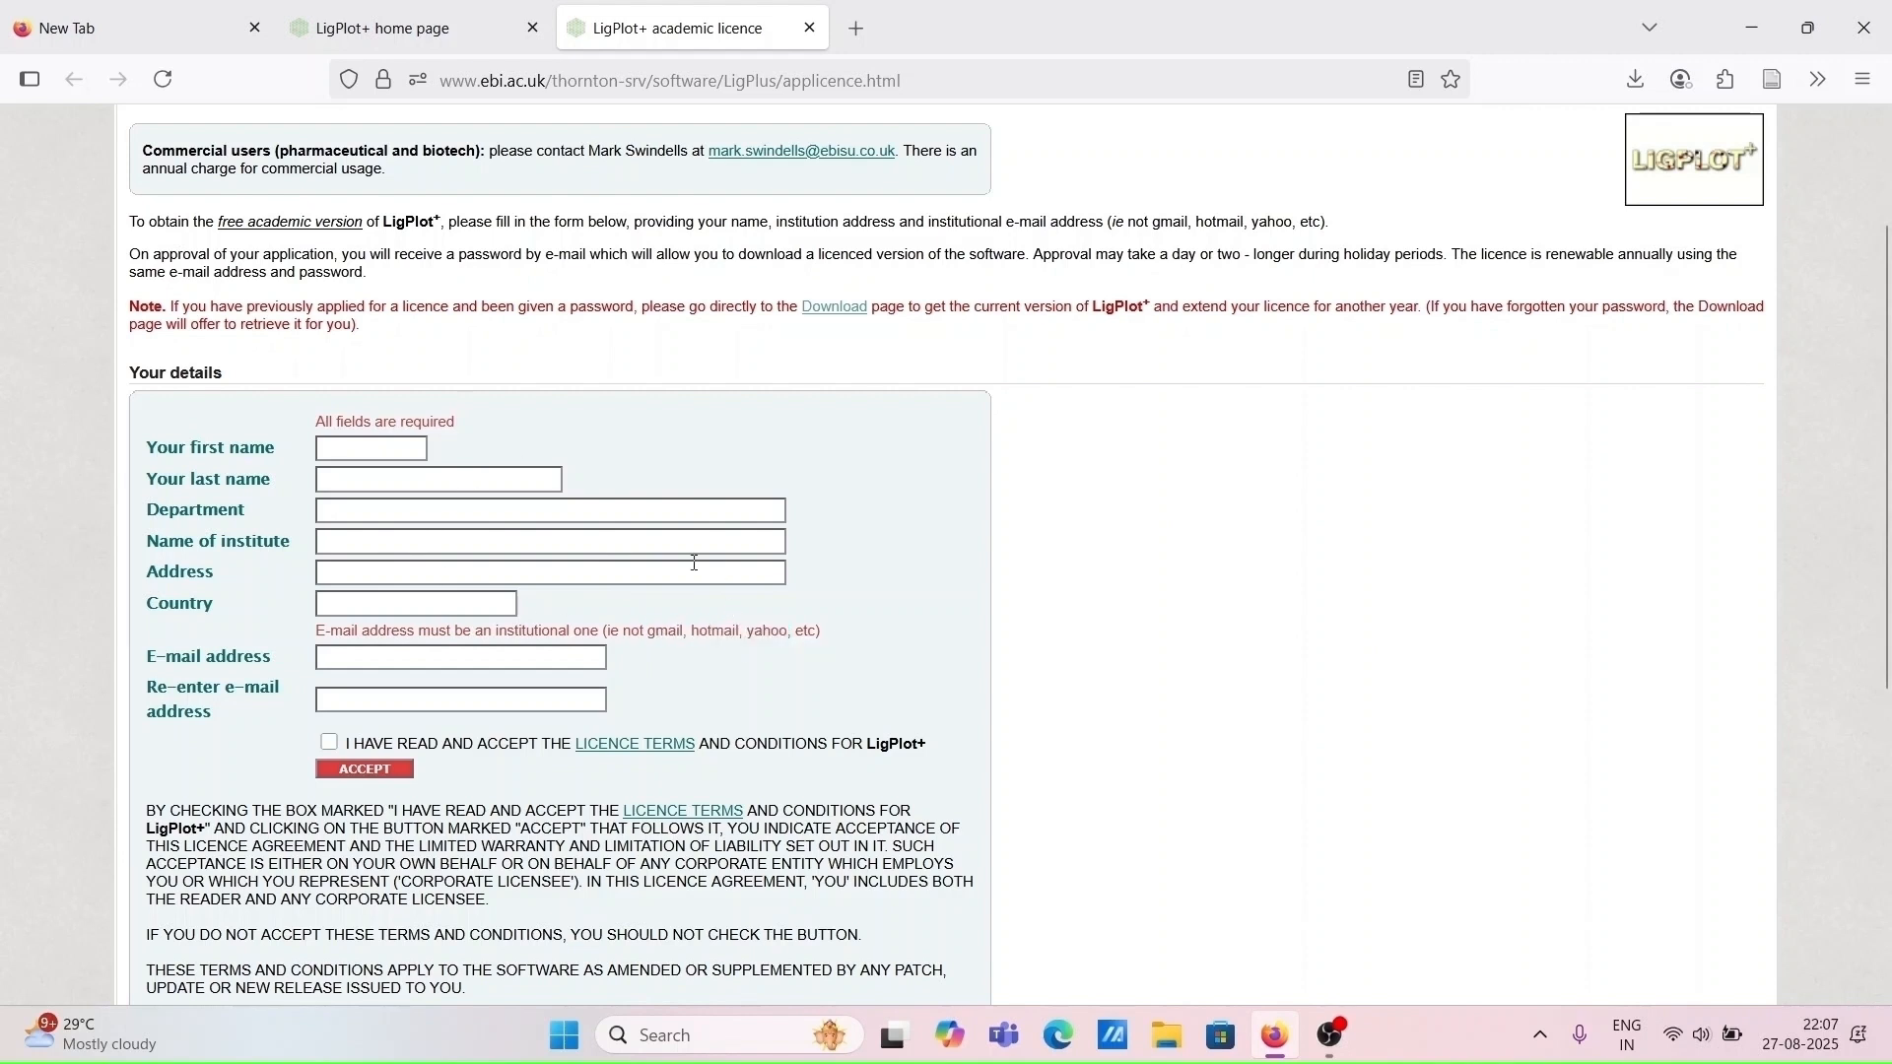
left_click(332, 744)
left_click(364, 776)
Return to the LigPlot+ home page, open the version 2.3 download page and review its sign-in fields and licence validity note
left_click(382, 48)
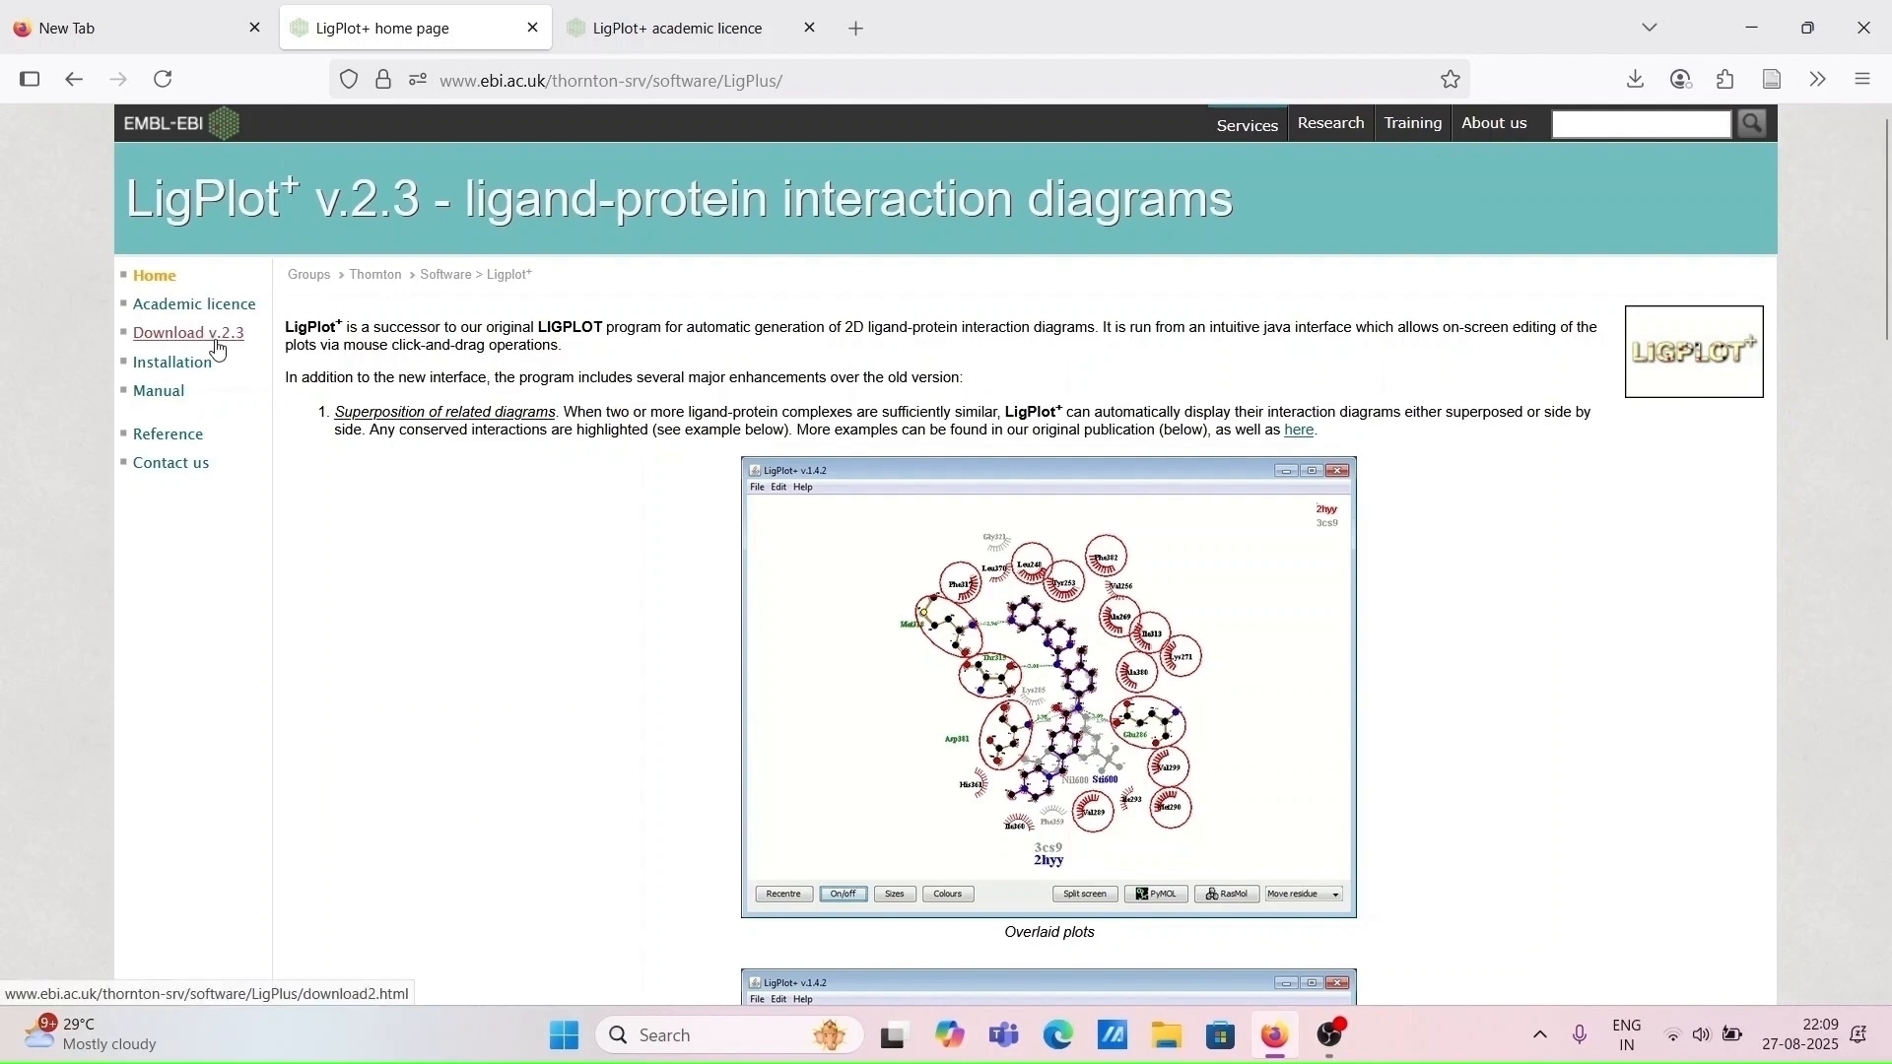
left_click(221, 349)
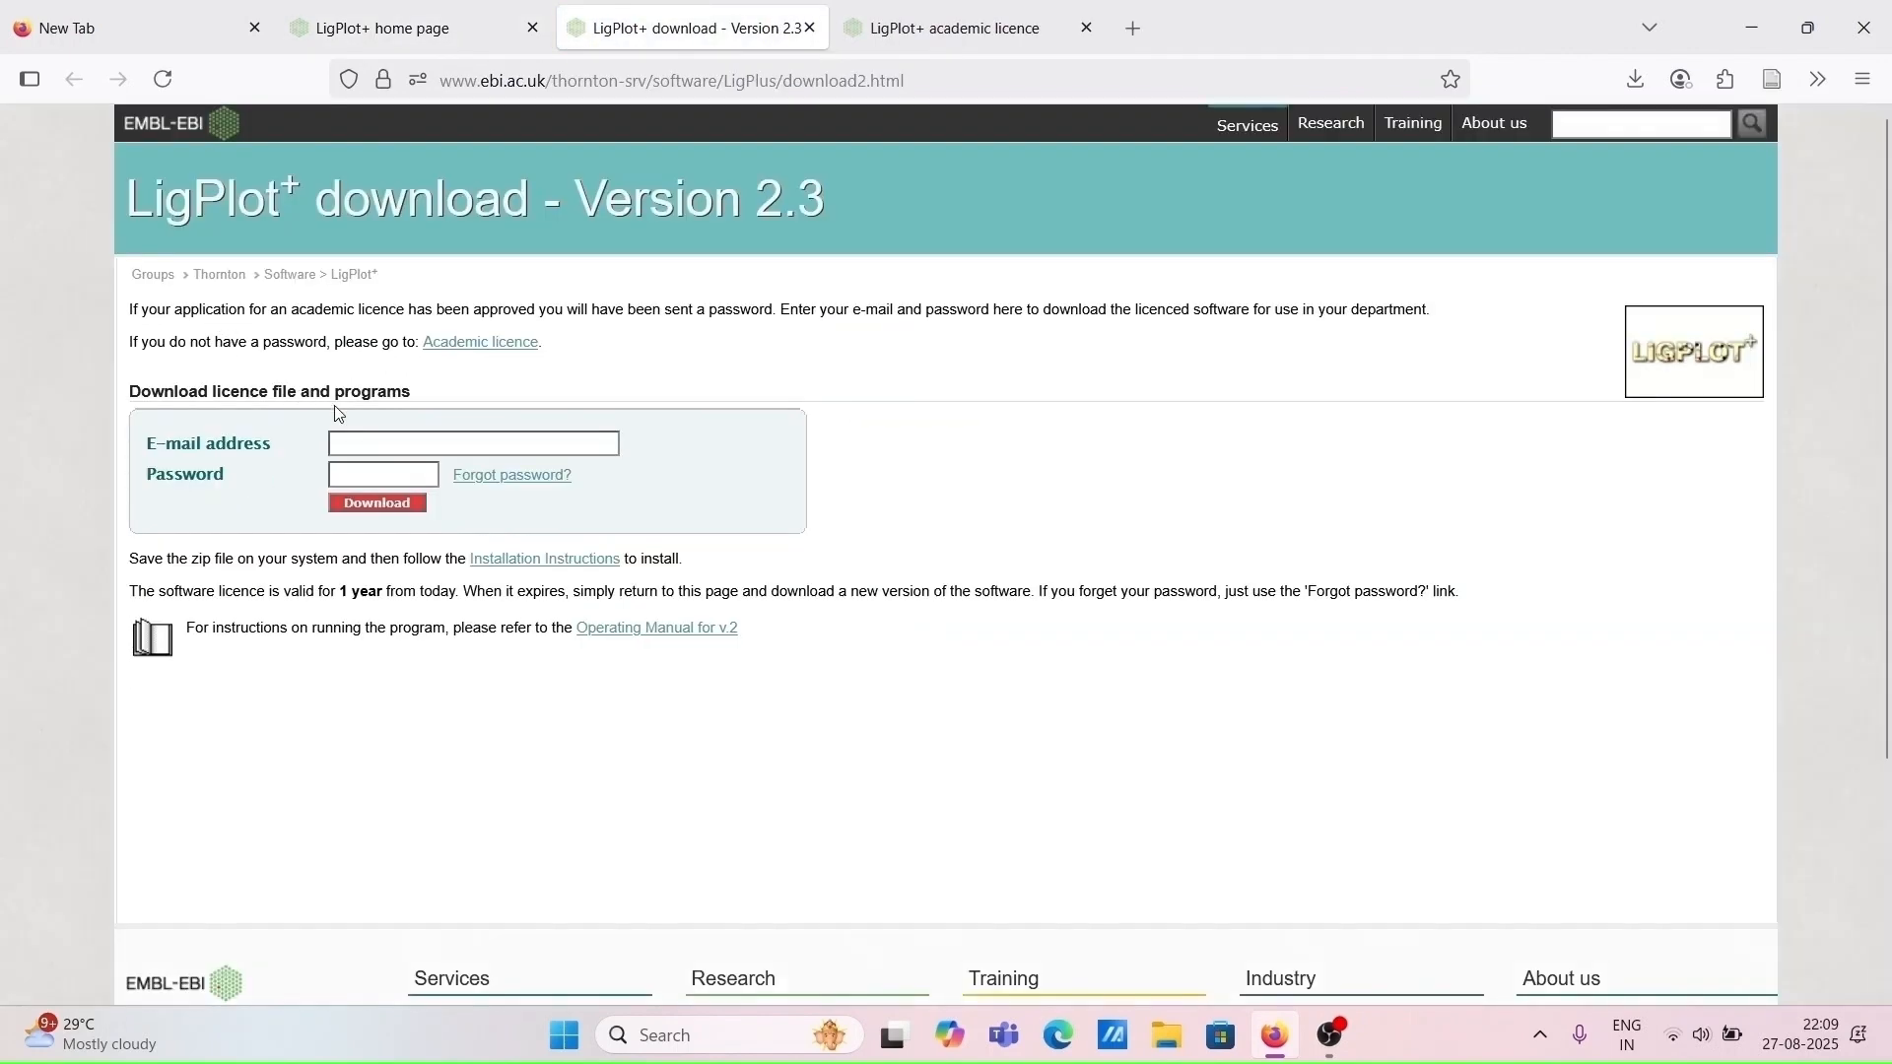
left_click(366, 446)
left_click(386, 479)
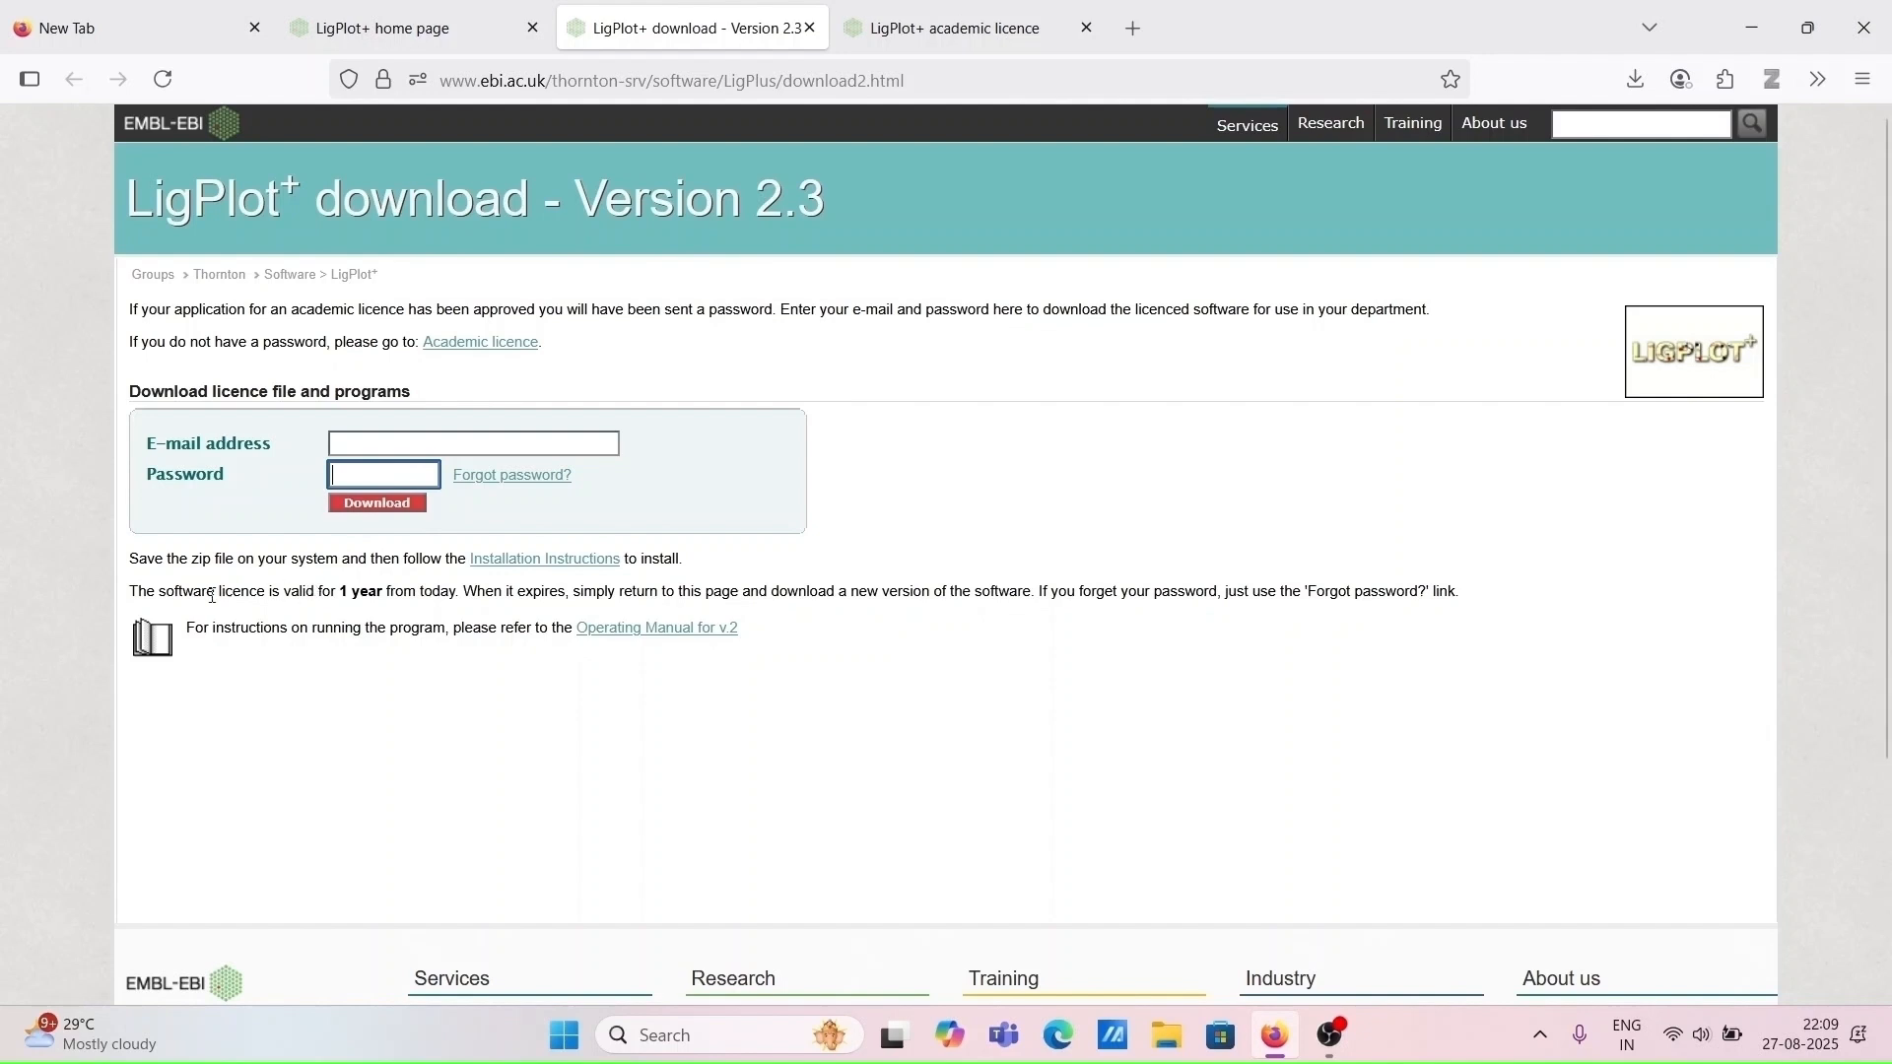
left_click(182, 594)
left_click_drag(166, 594, 382, 596)
left_click(397, 592)
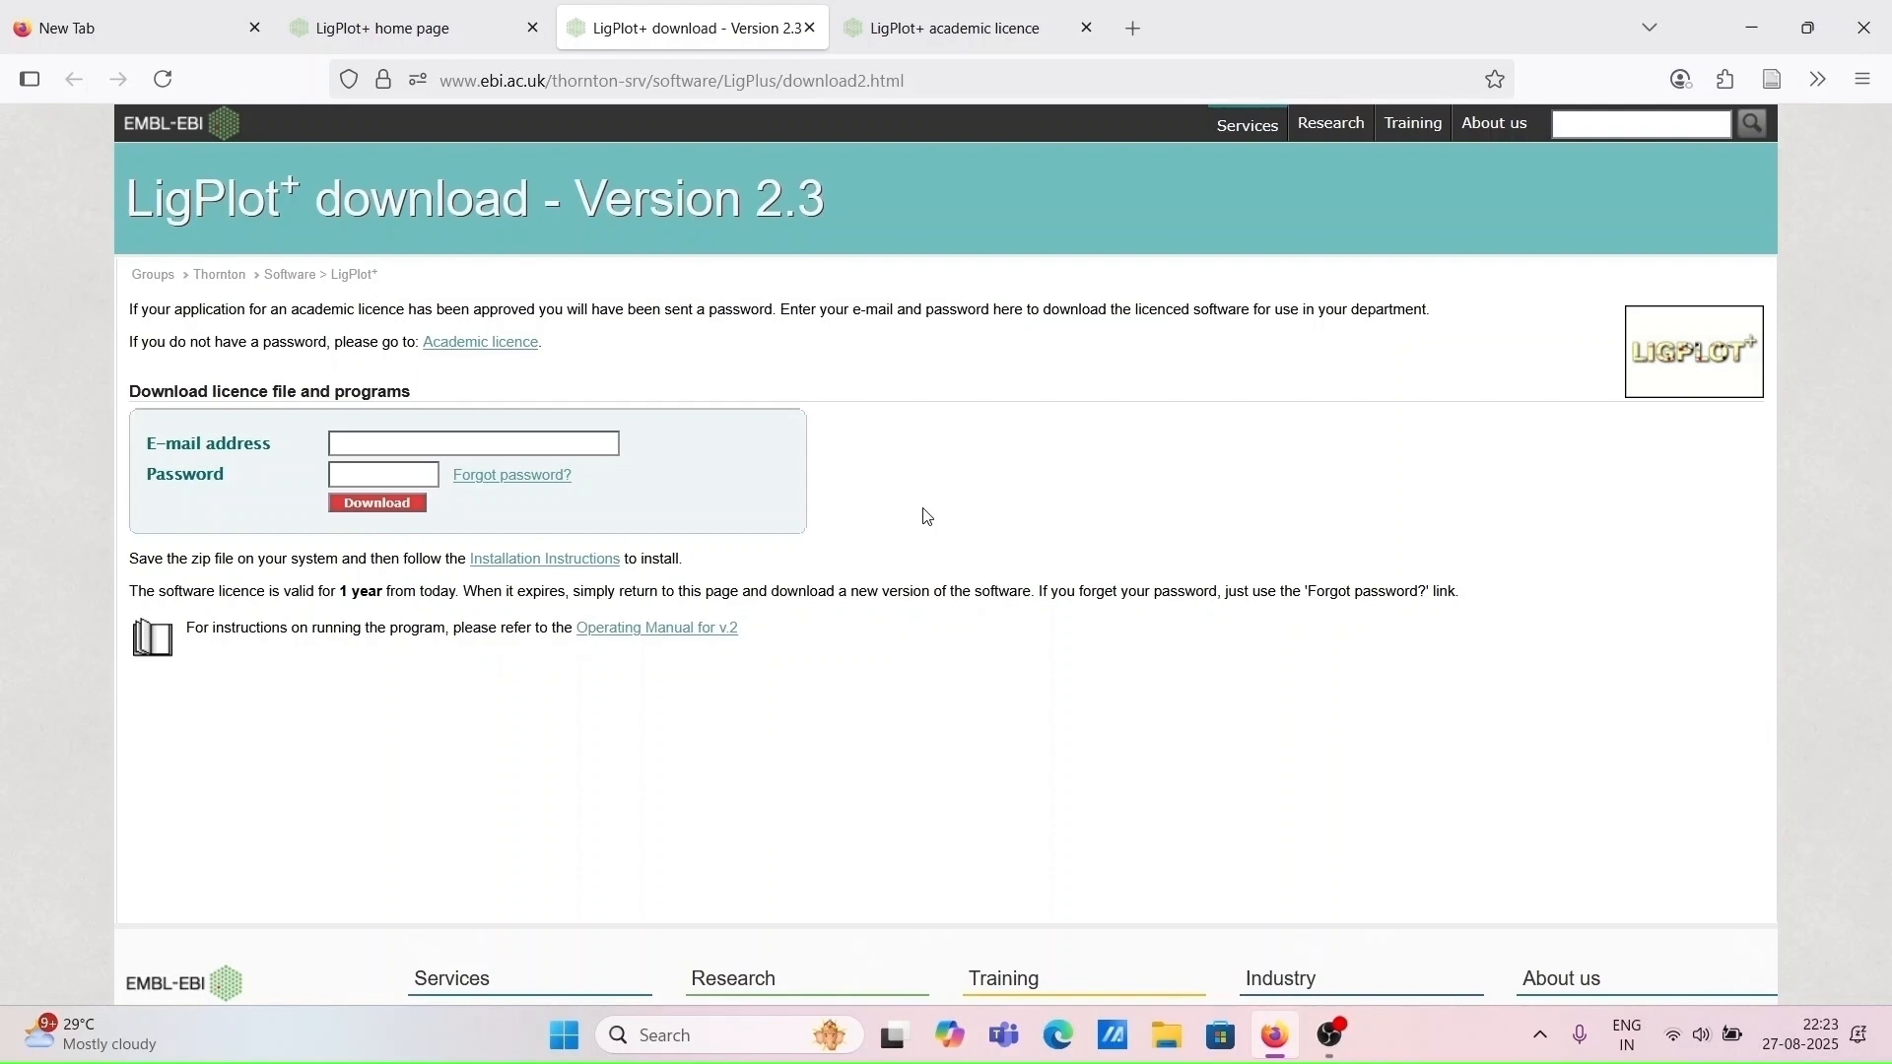
Extract the LigPlus.zip archive from the desktop into C:\, showing the extracted files when complete
key("super+d")
mouse_move(71, 167)
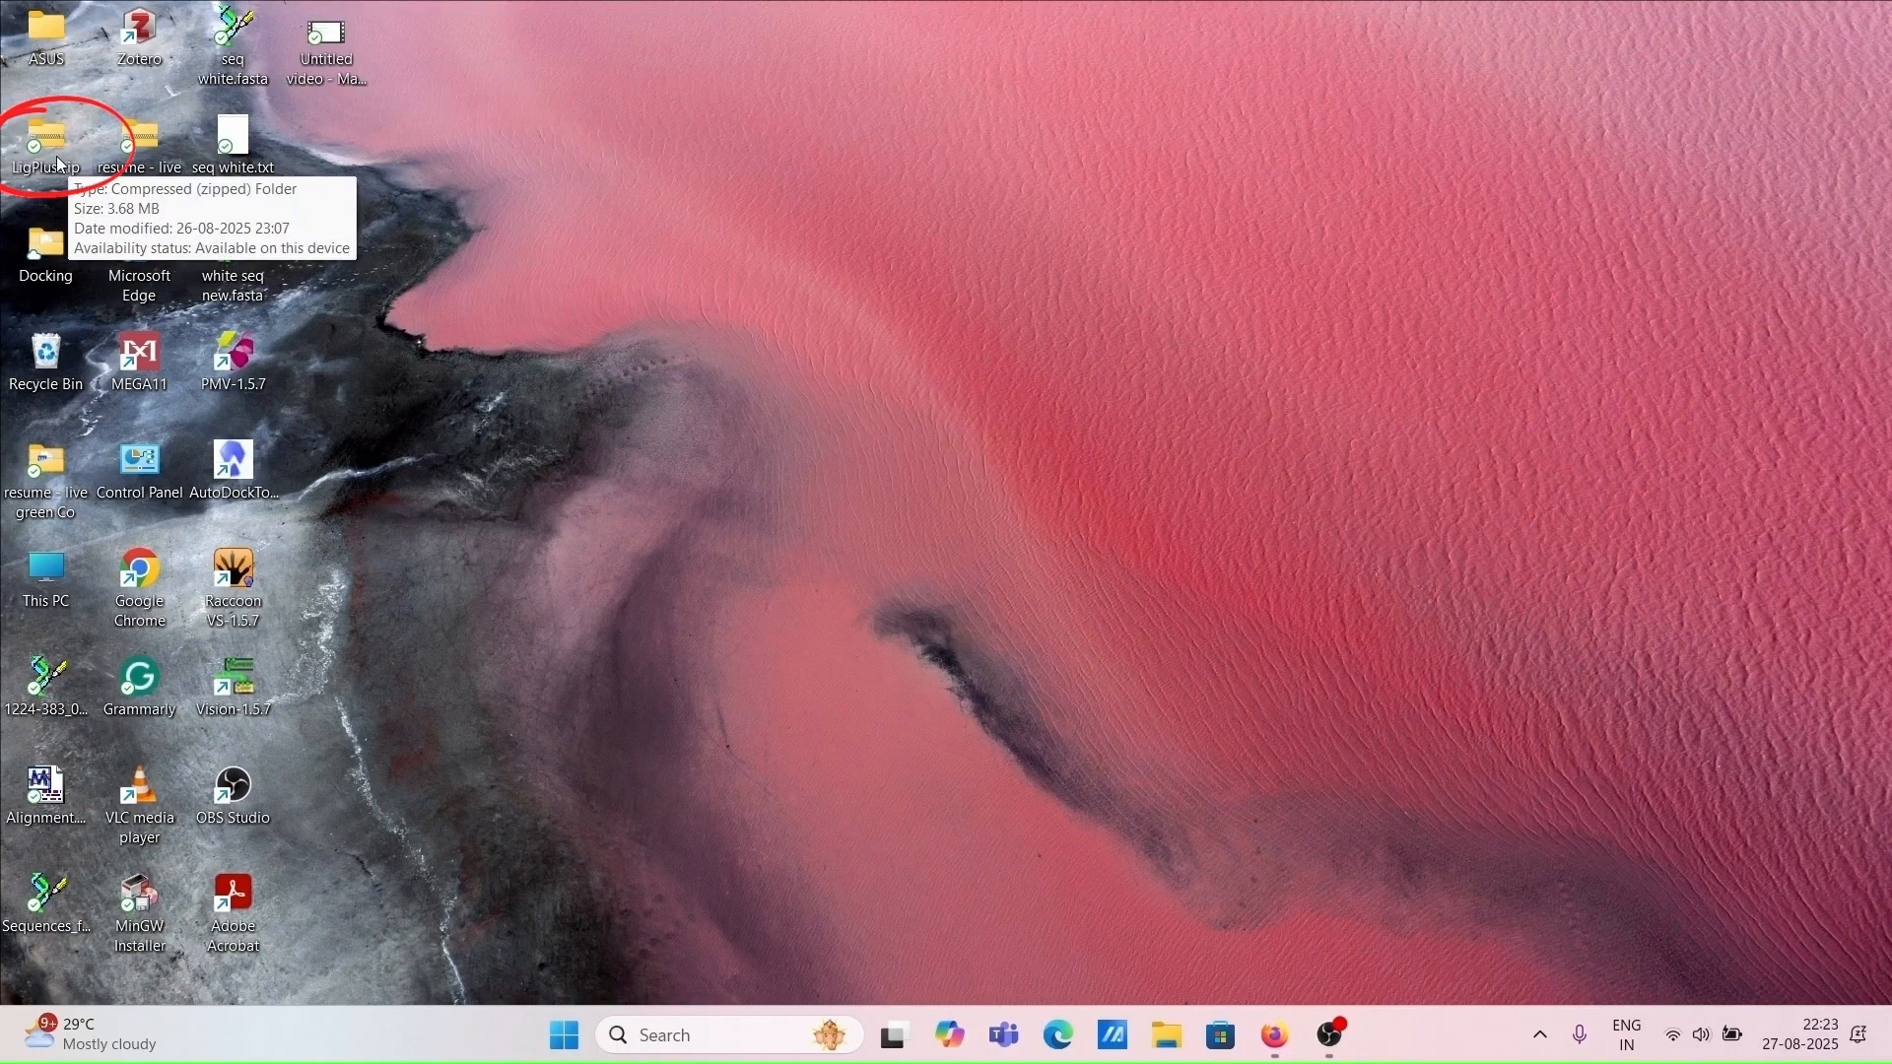
right_click(58, 164)
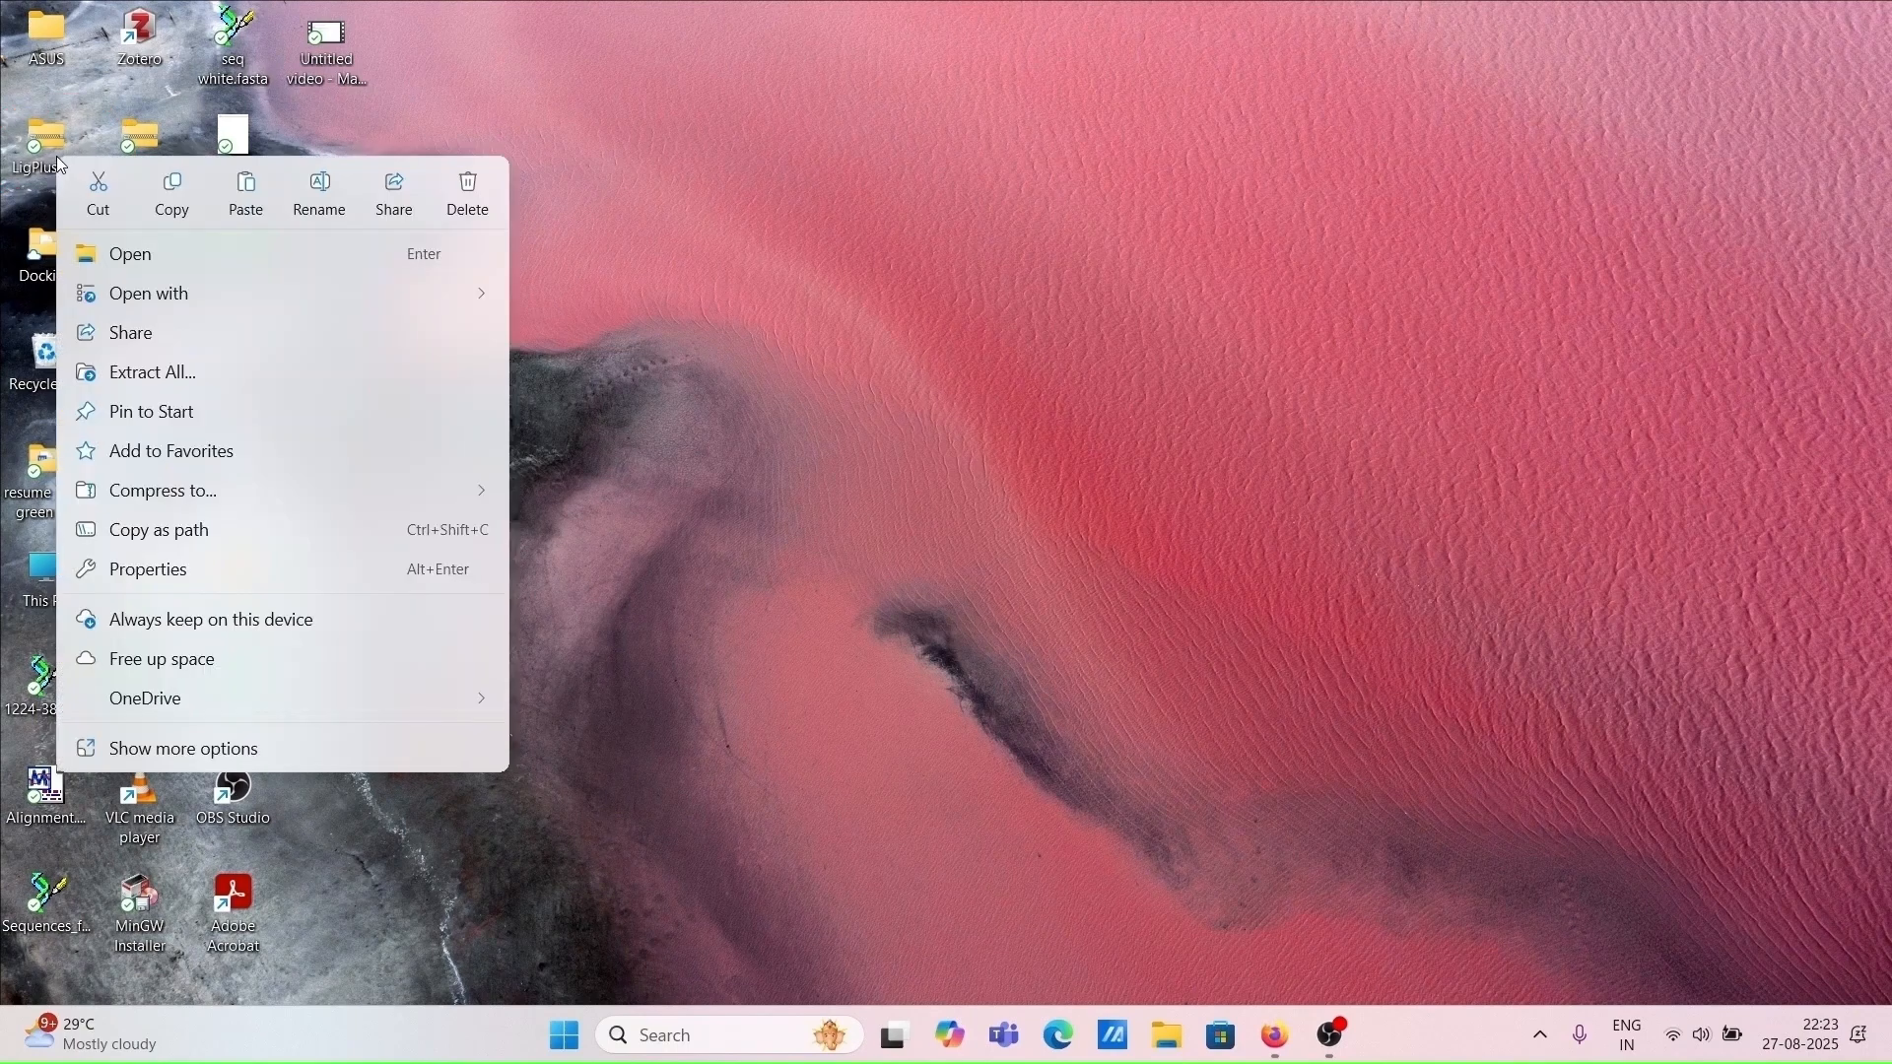
left_click(211, 376)
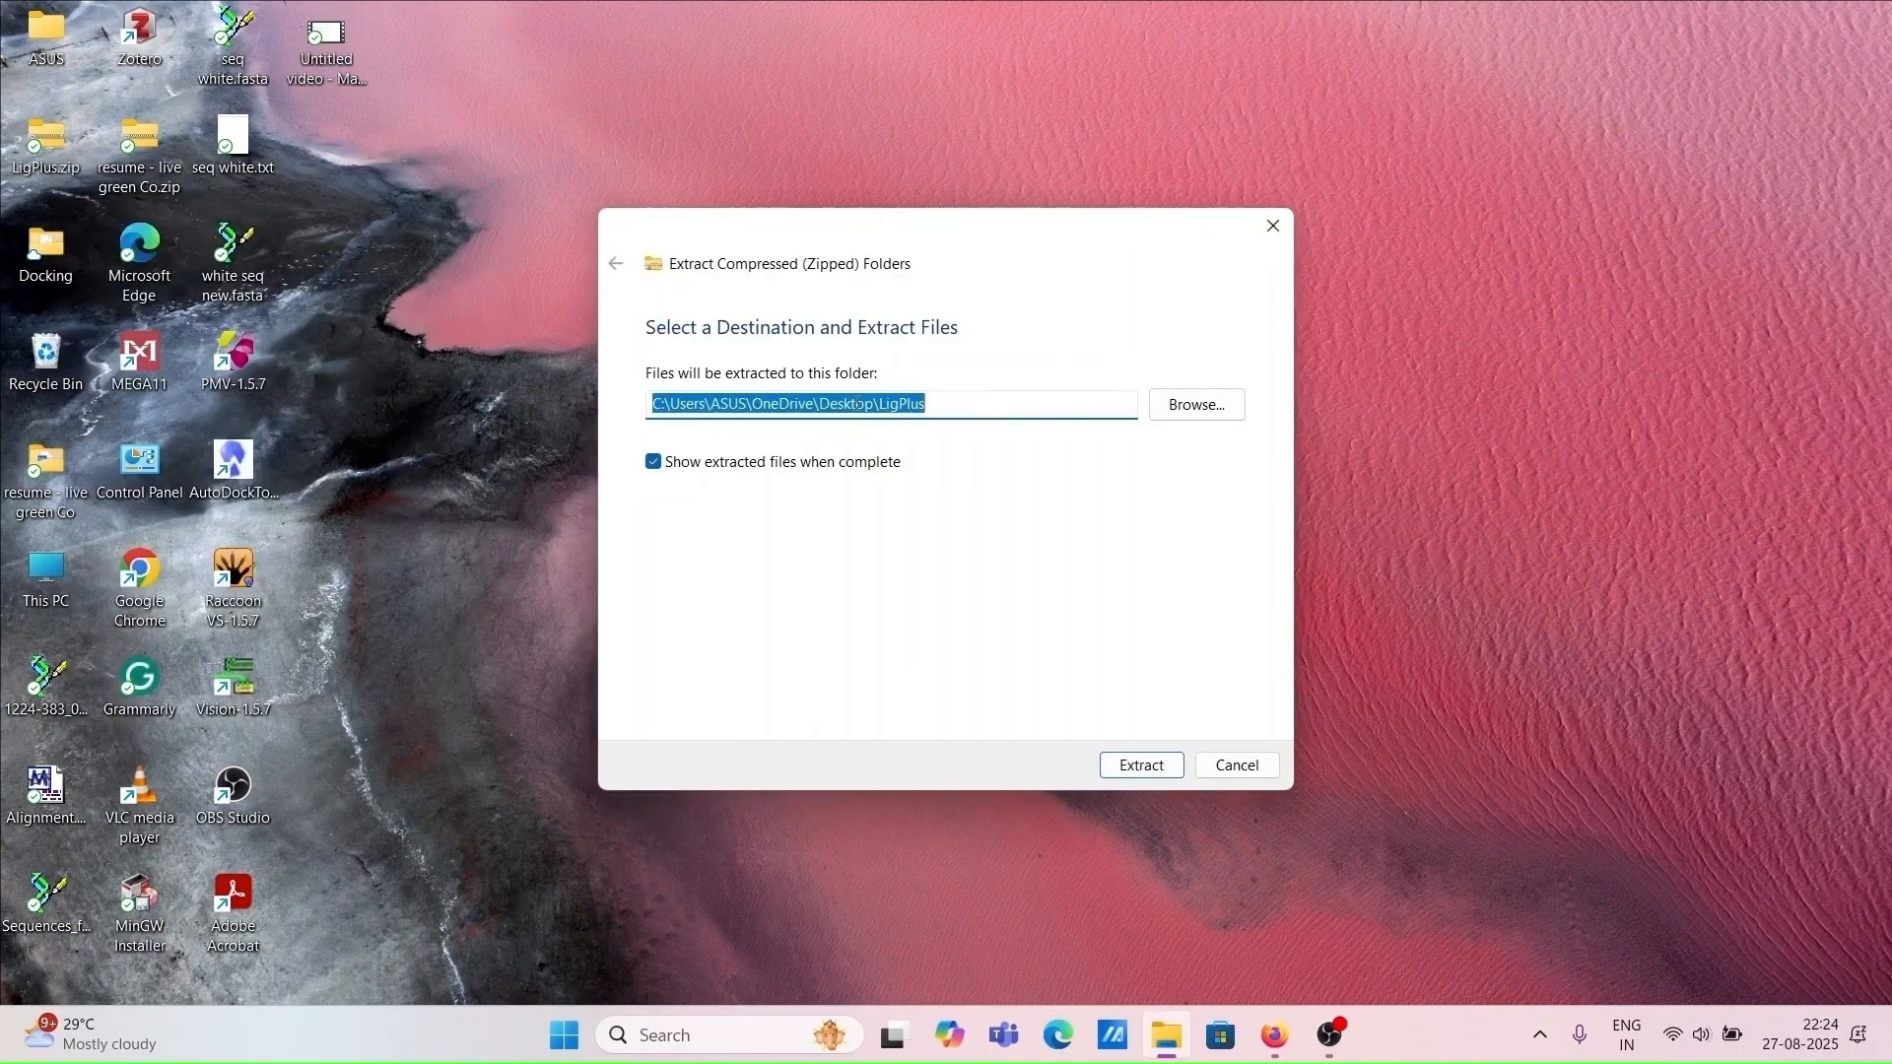
key("End")
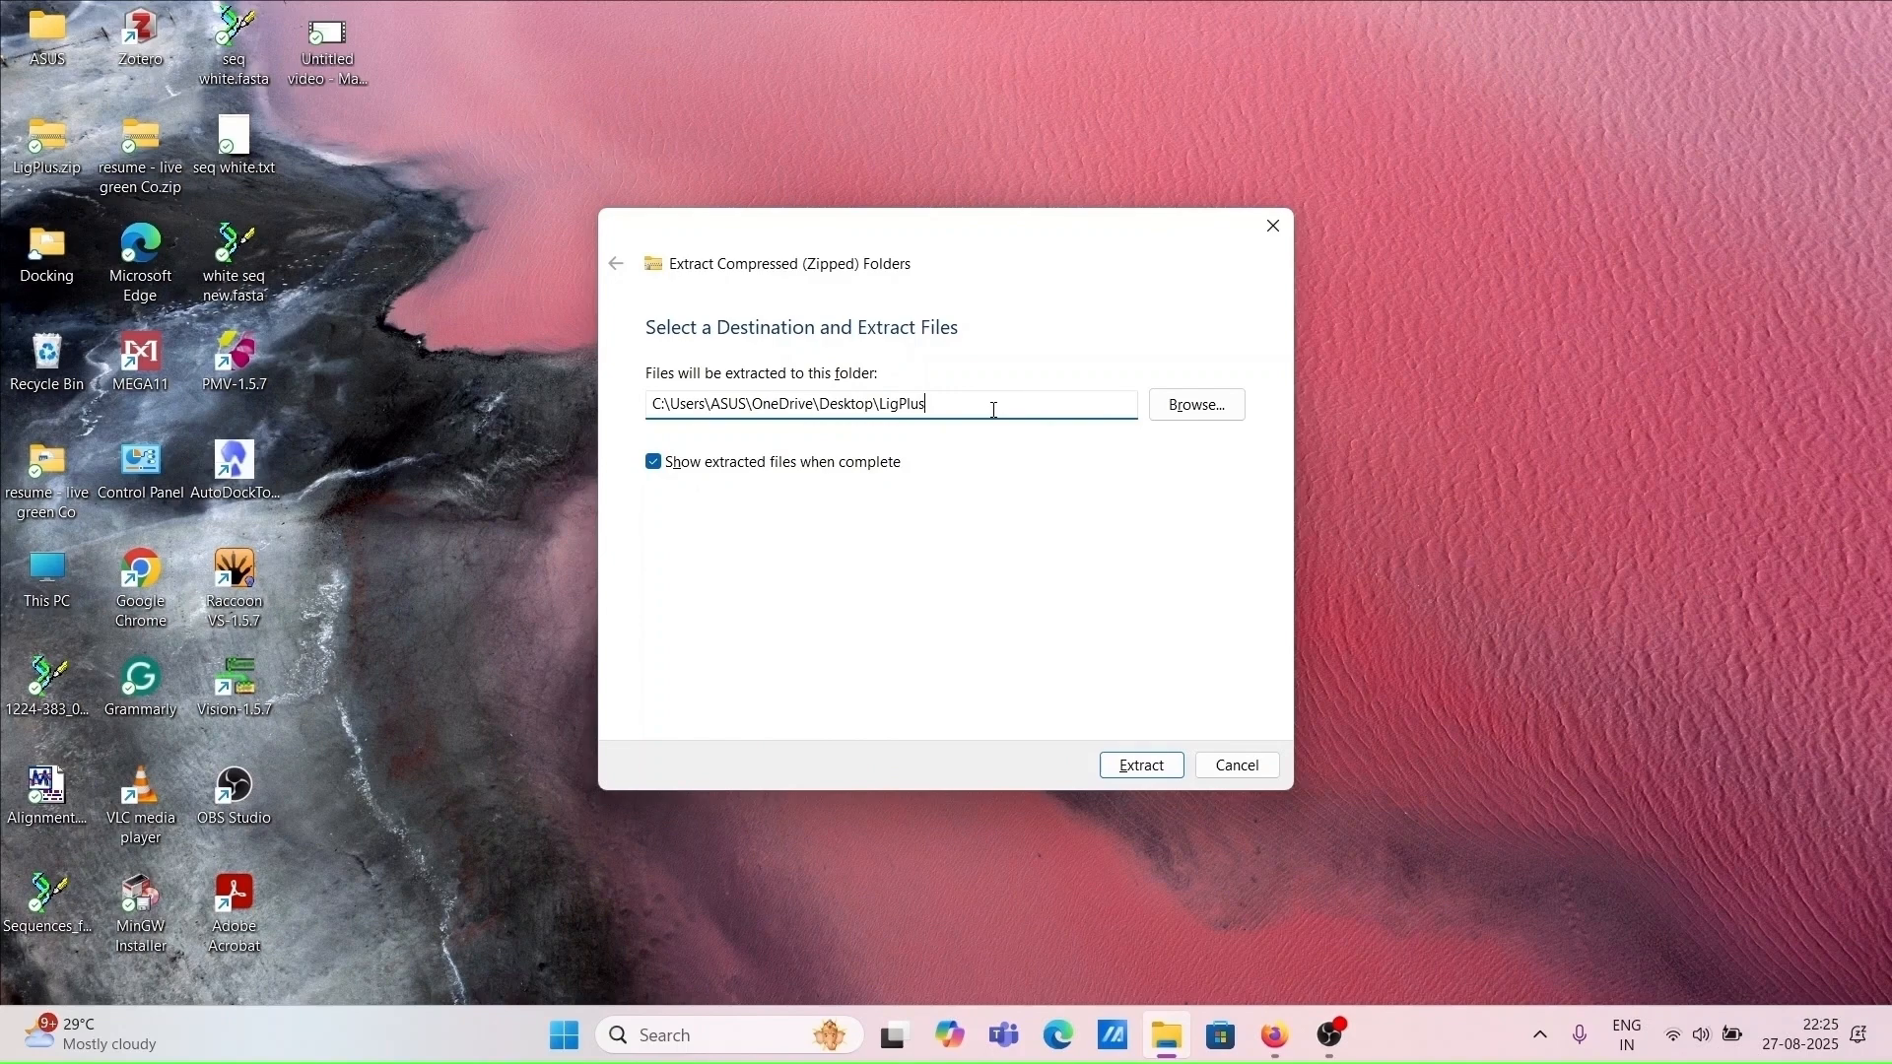
key("BackSpace")
key("BackSpace")
key("BackSpace")
key("BackSpace")
key("BackSpace")
key("BackSpace")
key("BackSpace")
key("BackSpace")
key("BackSpace")
key("BackSpace")
key("BackSpace")
key("BackSpace")
key("BackSpace")
key("BackSpace")
key("BackSpace")
key("BackSpace")
key("BackSpace")
key("BackSpace")
key("BackSpace")
key("BackSpace")
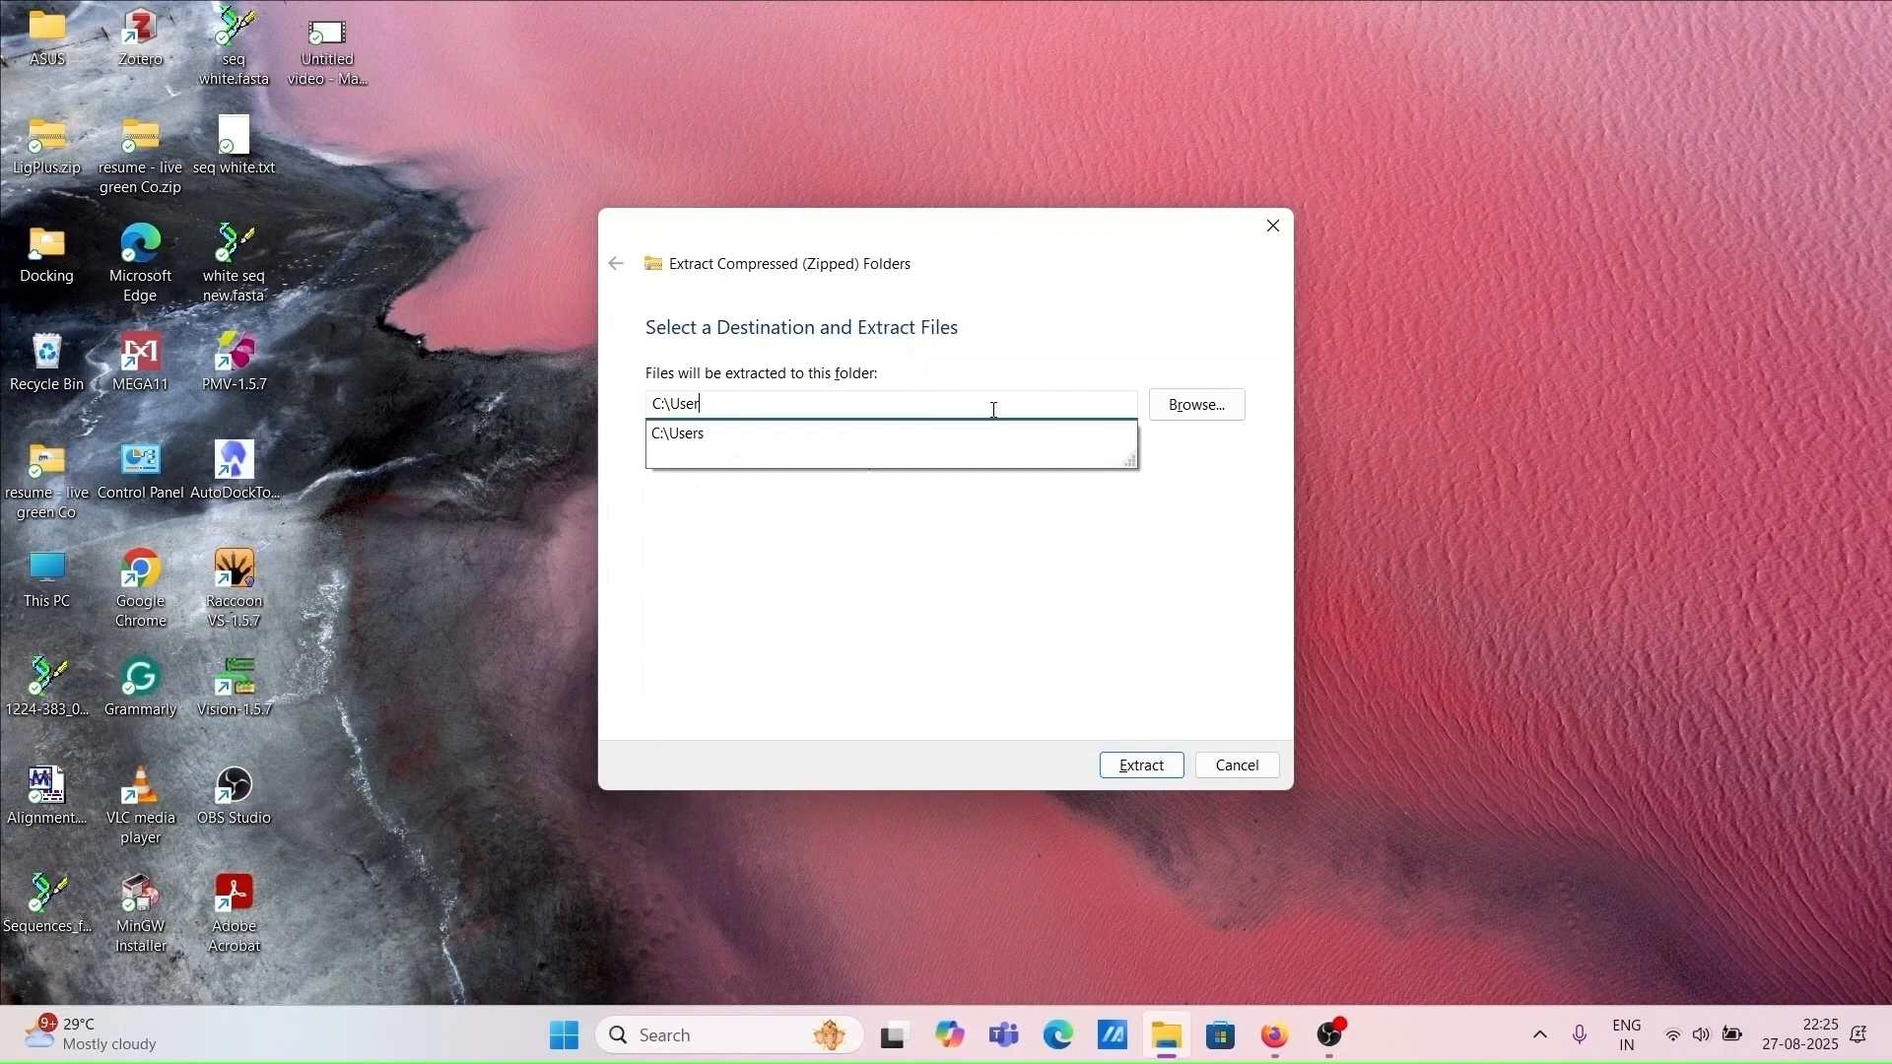
key("BackSpace")
key("BackSpace")
key("BackSpace")
key("BackSpace")
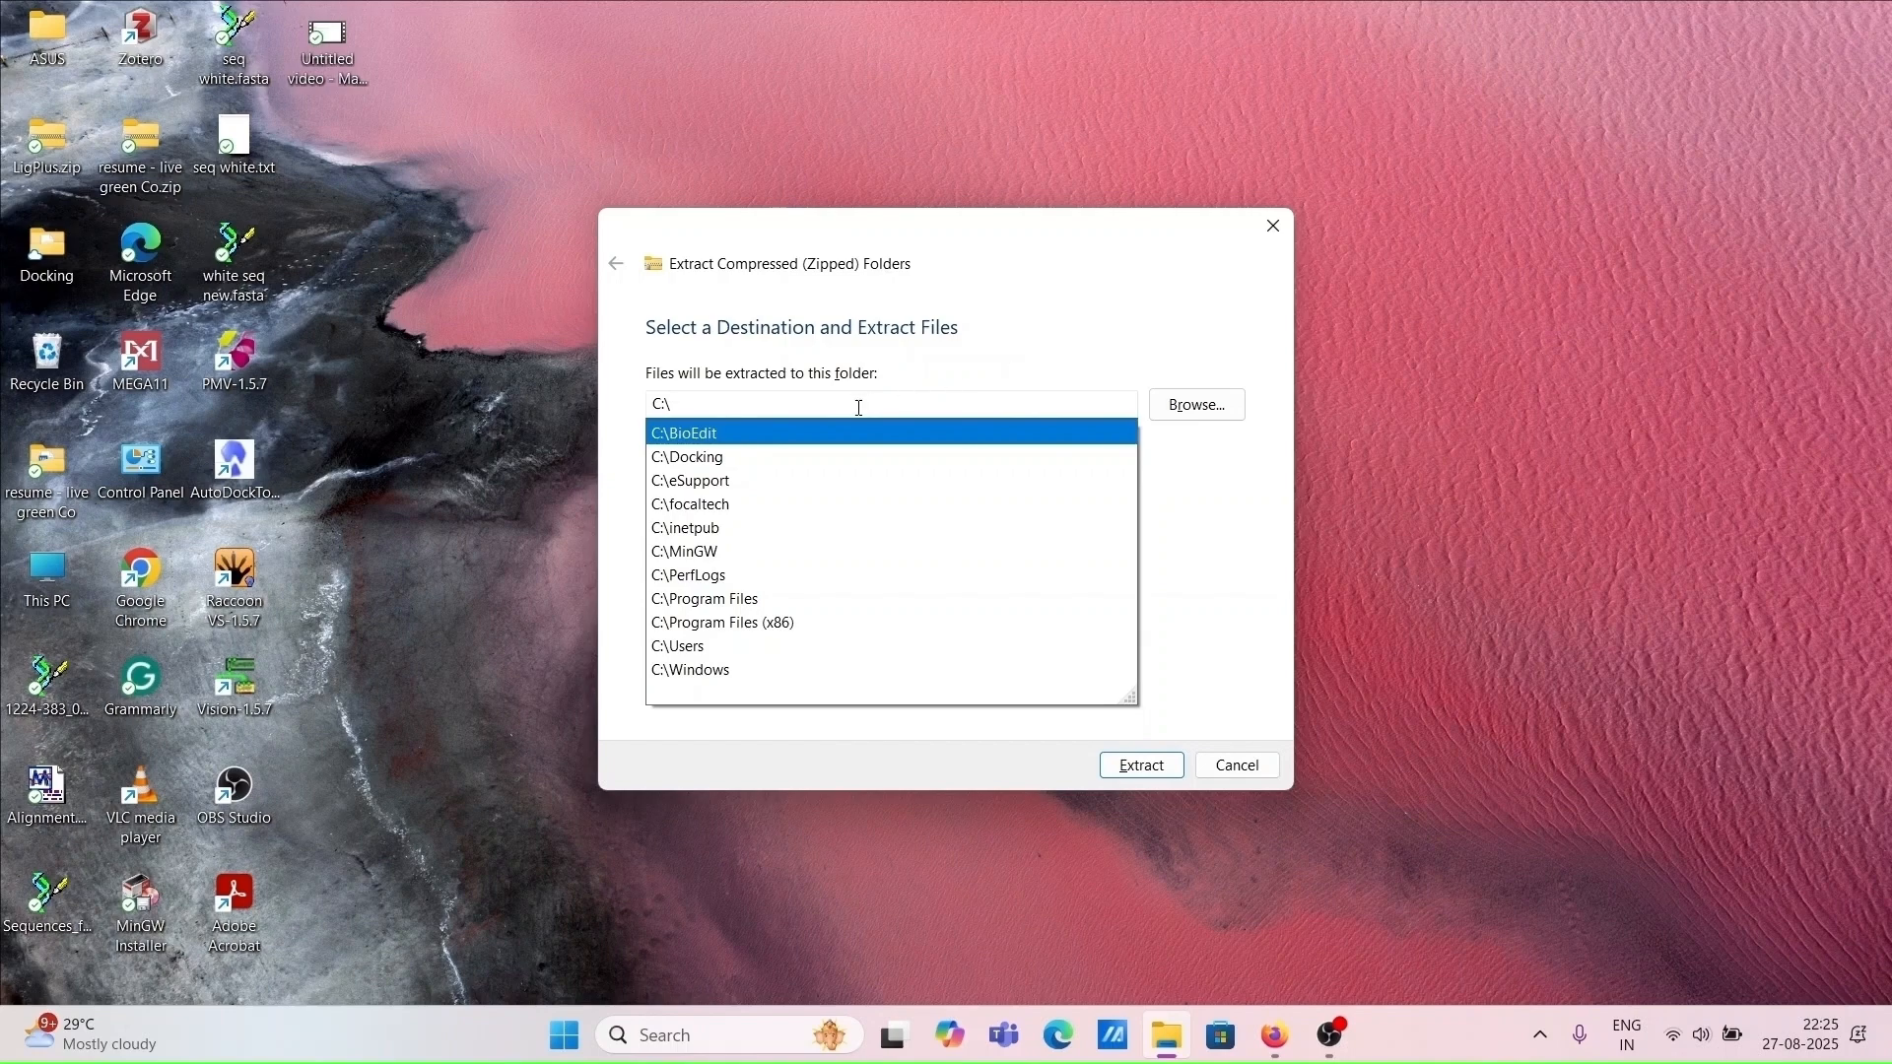
left_click(1253, 514)
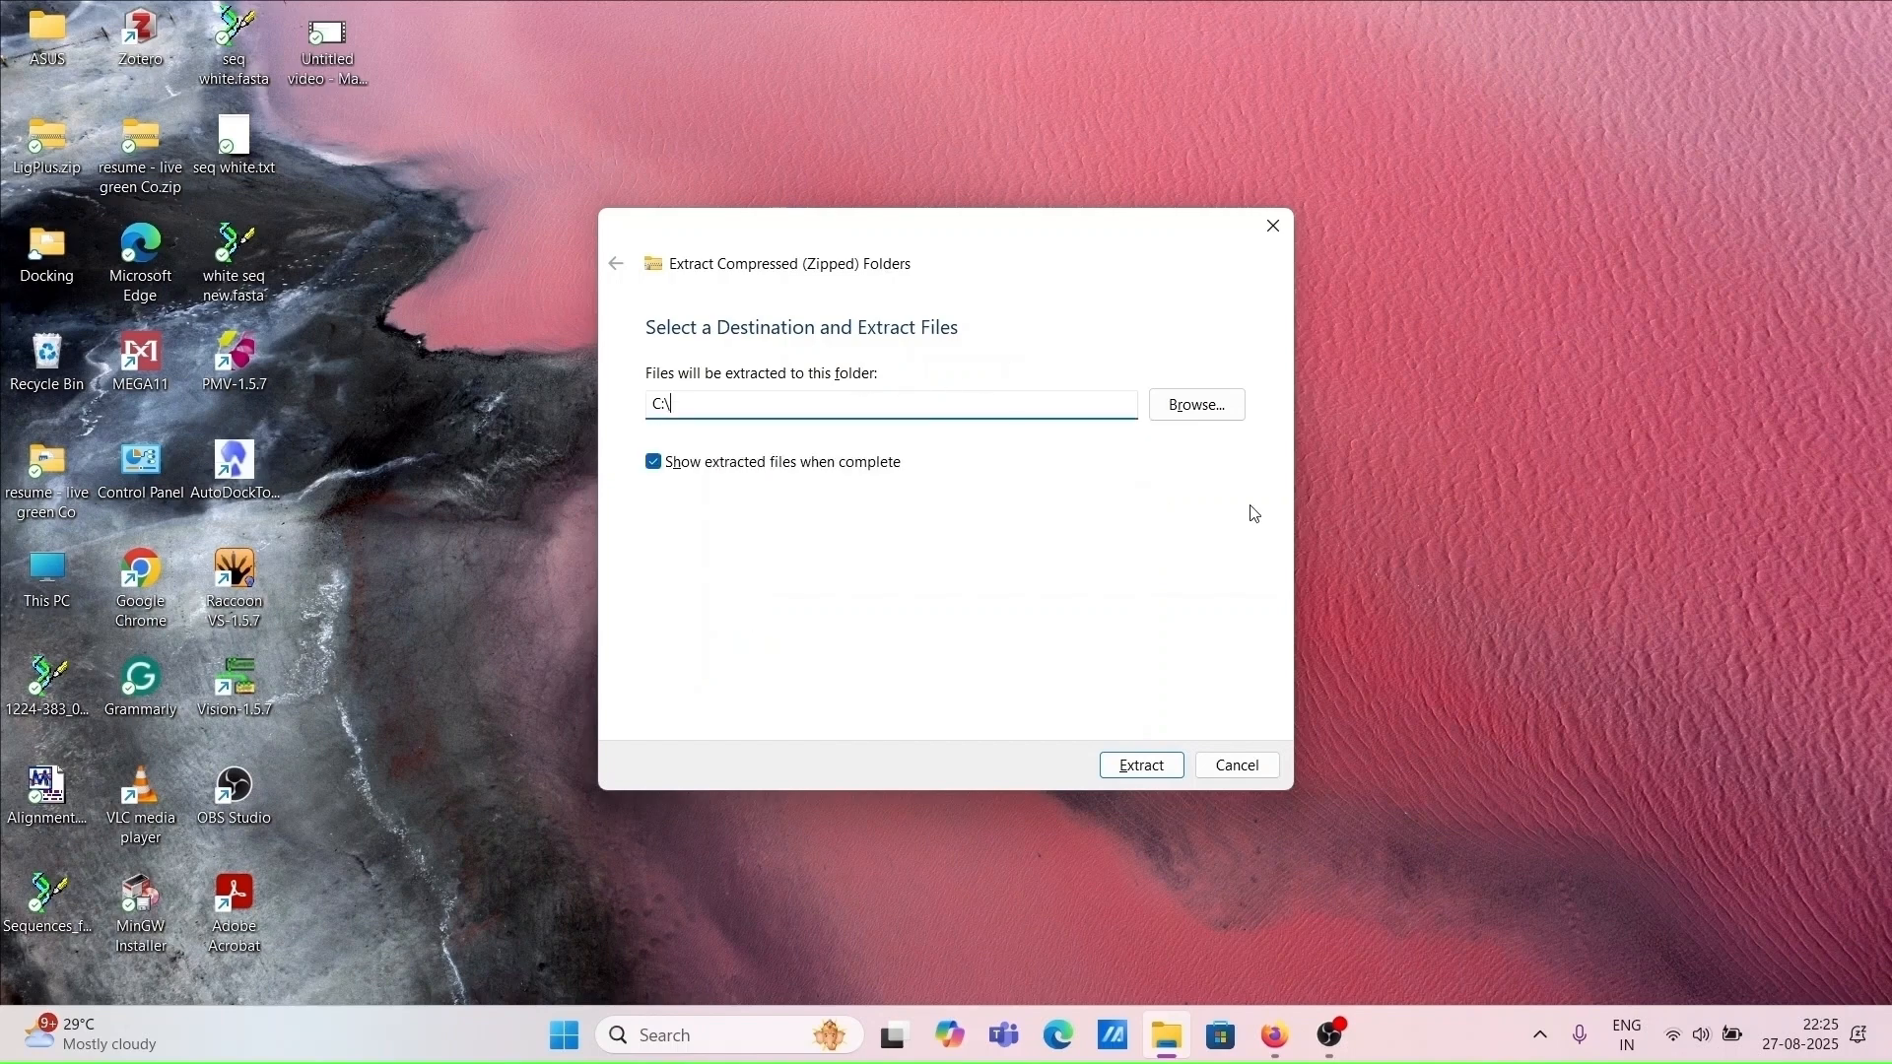
left_click_drag(687, 409, 645, 407)
left_click(710, 404)
left_click(1141, 767)
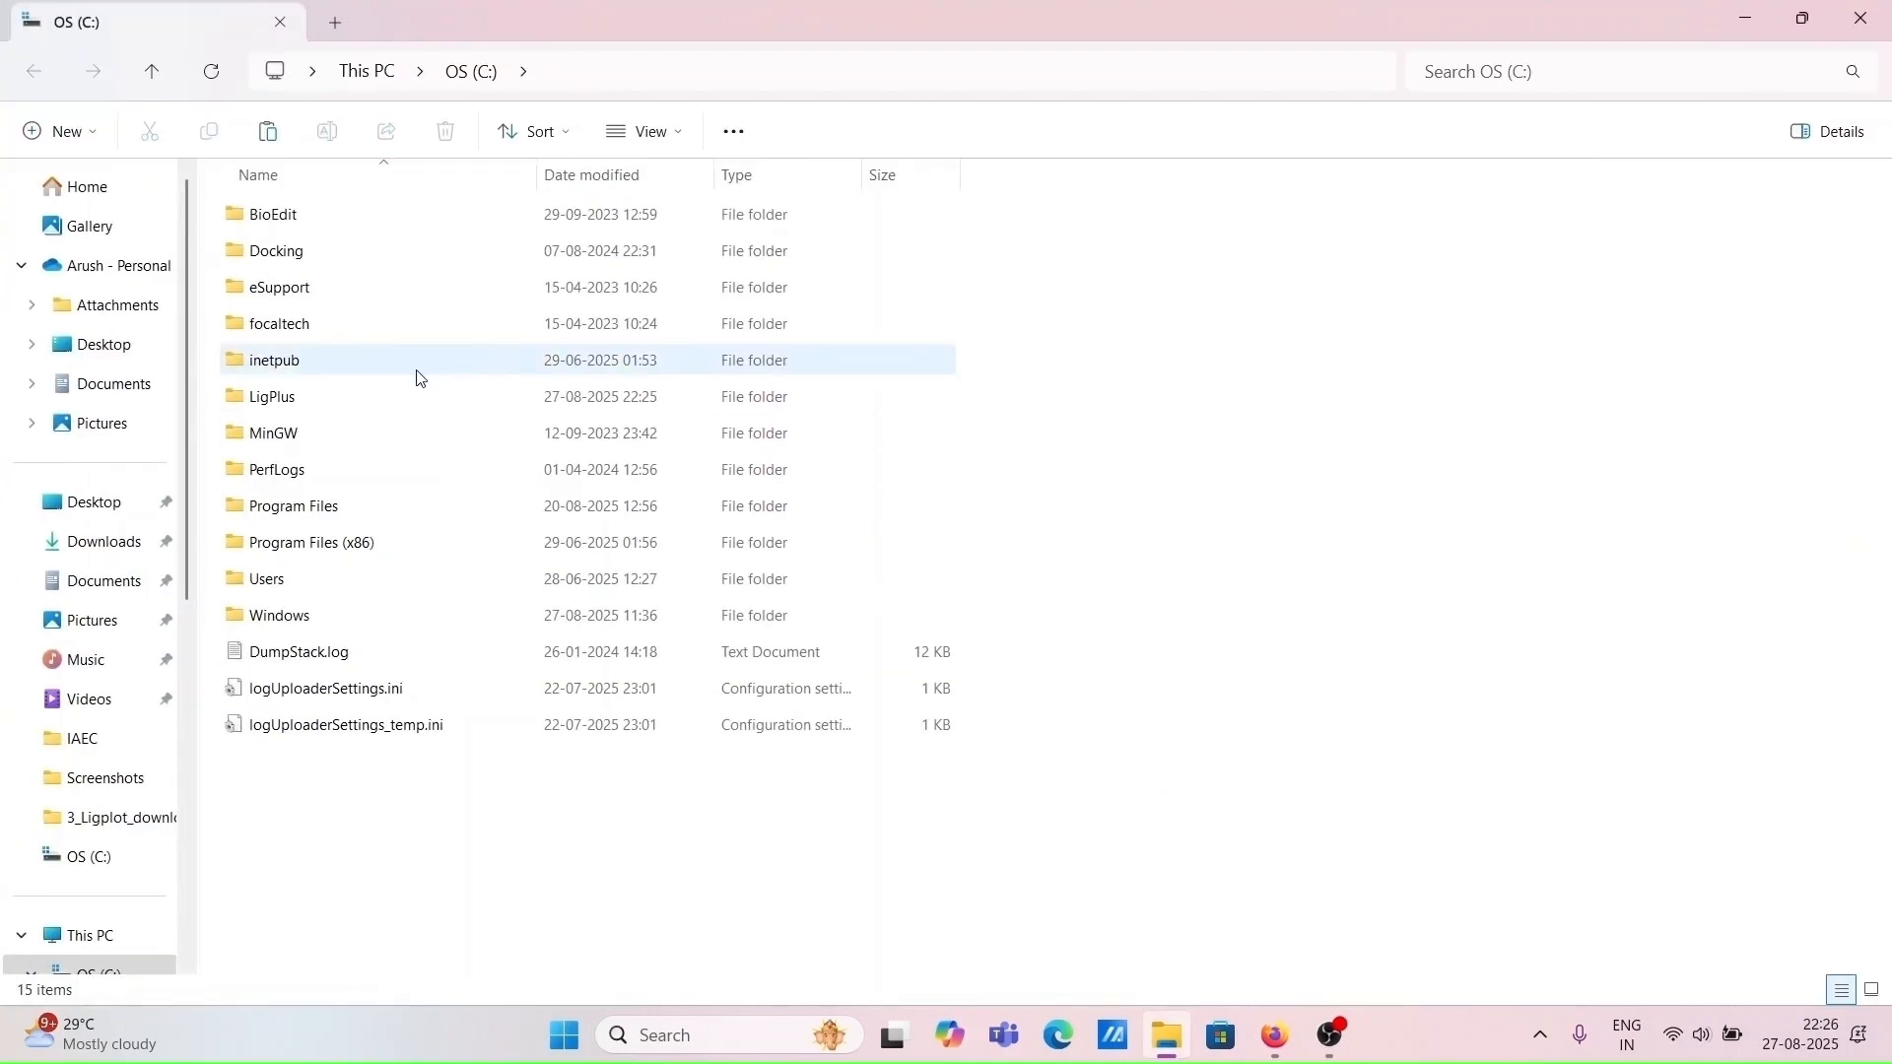
Open the extracted LigPlus folder, run LigPlus.jar and continue to the paths and directories form
left_click(344, 399)
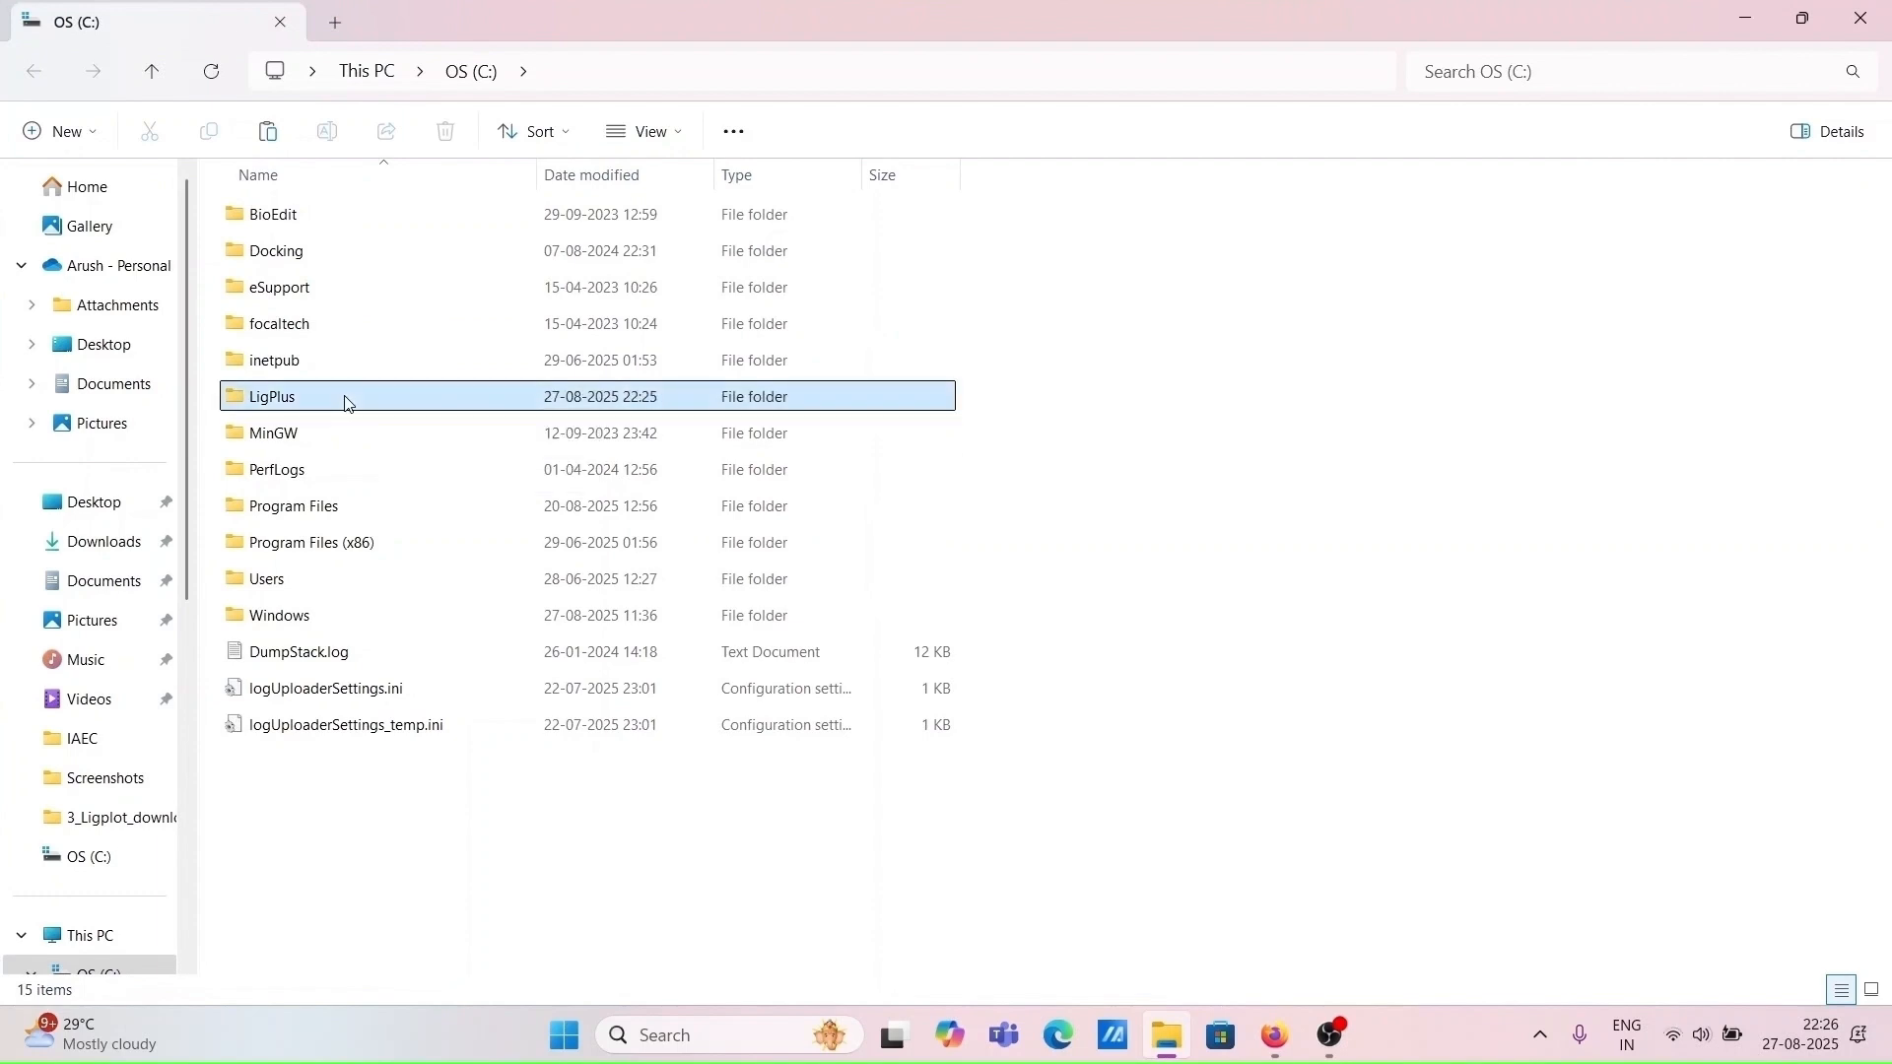
double_click(345, 399)
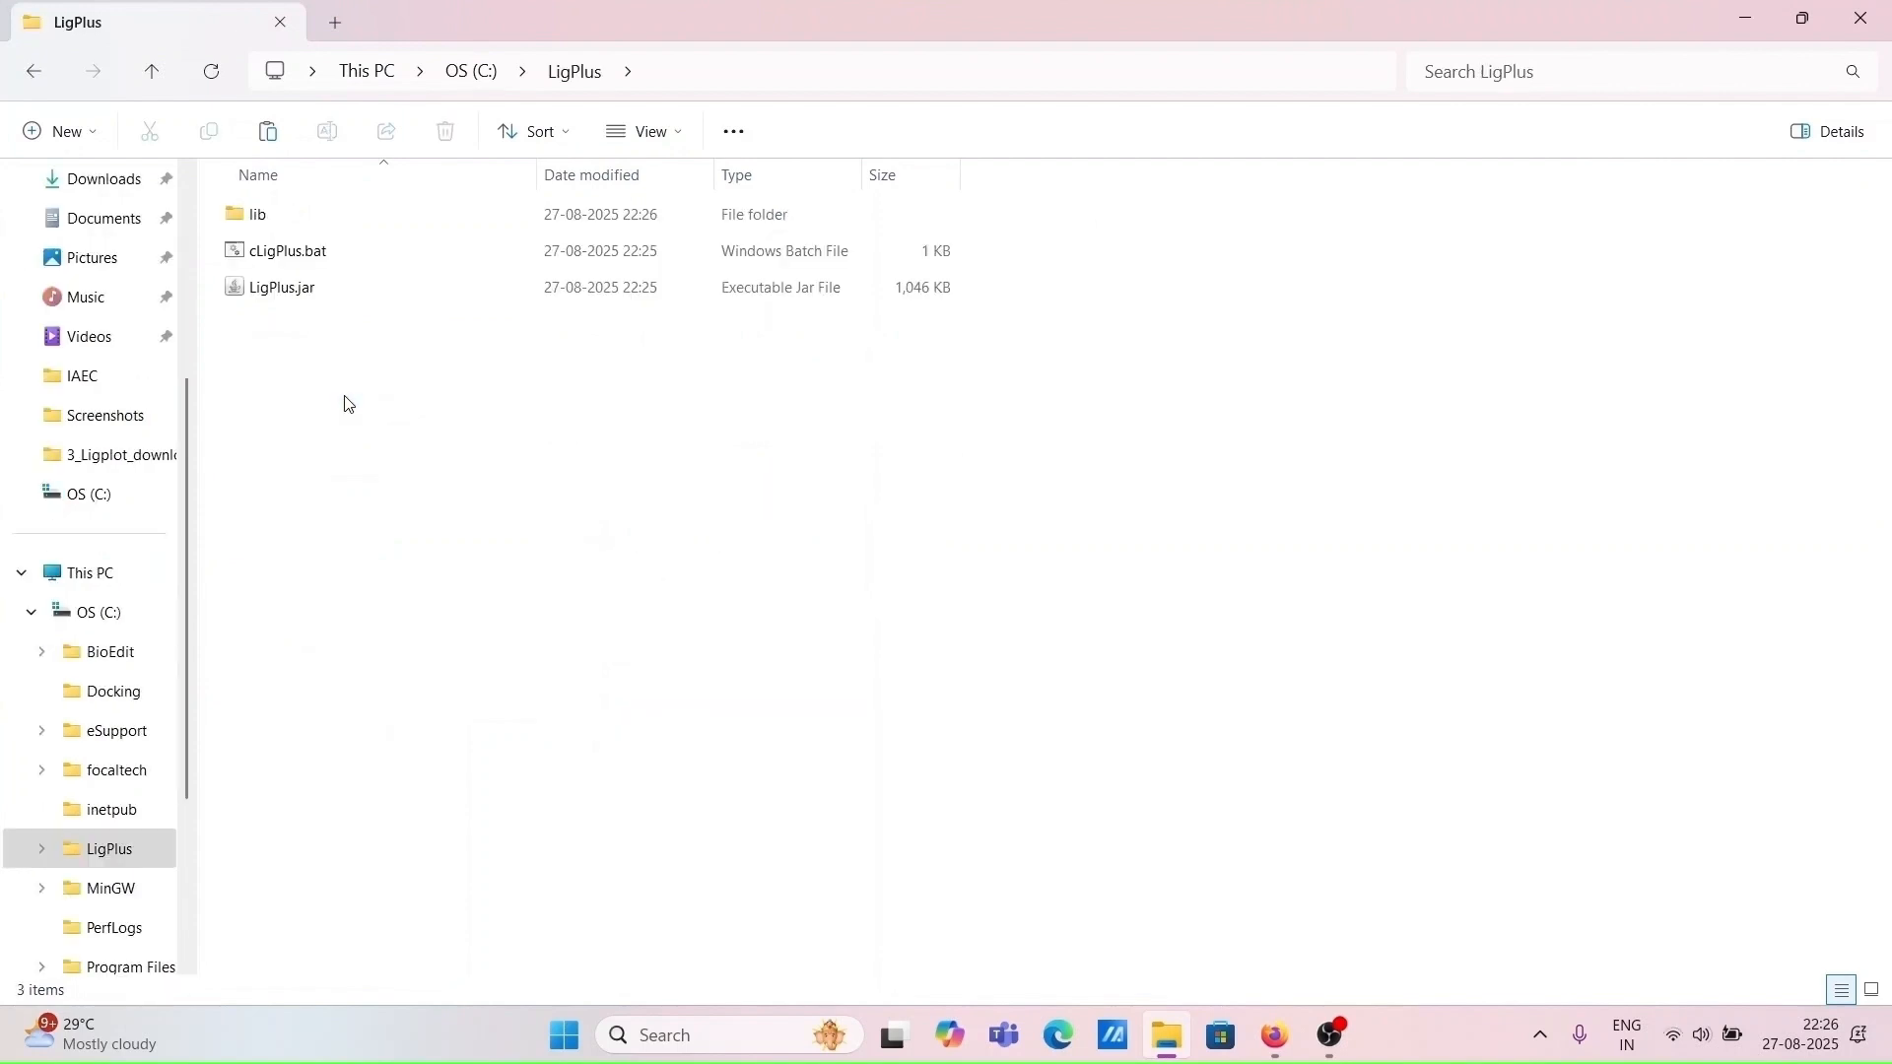
left_click(298, 294)
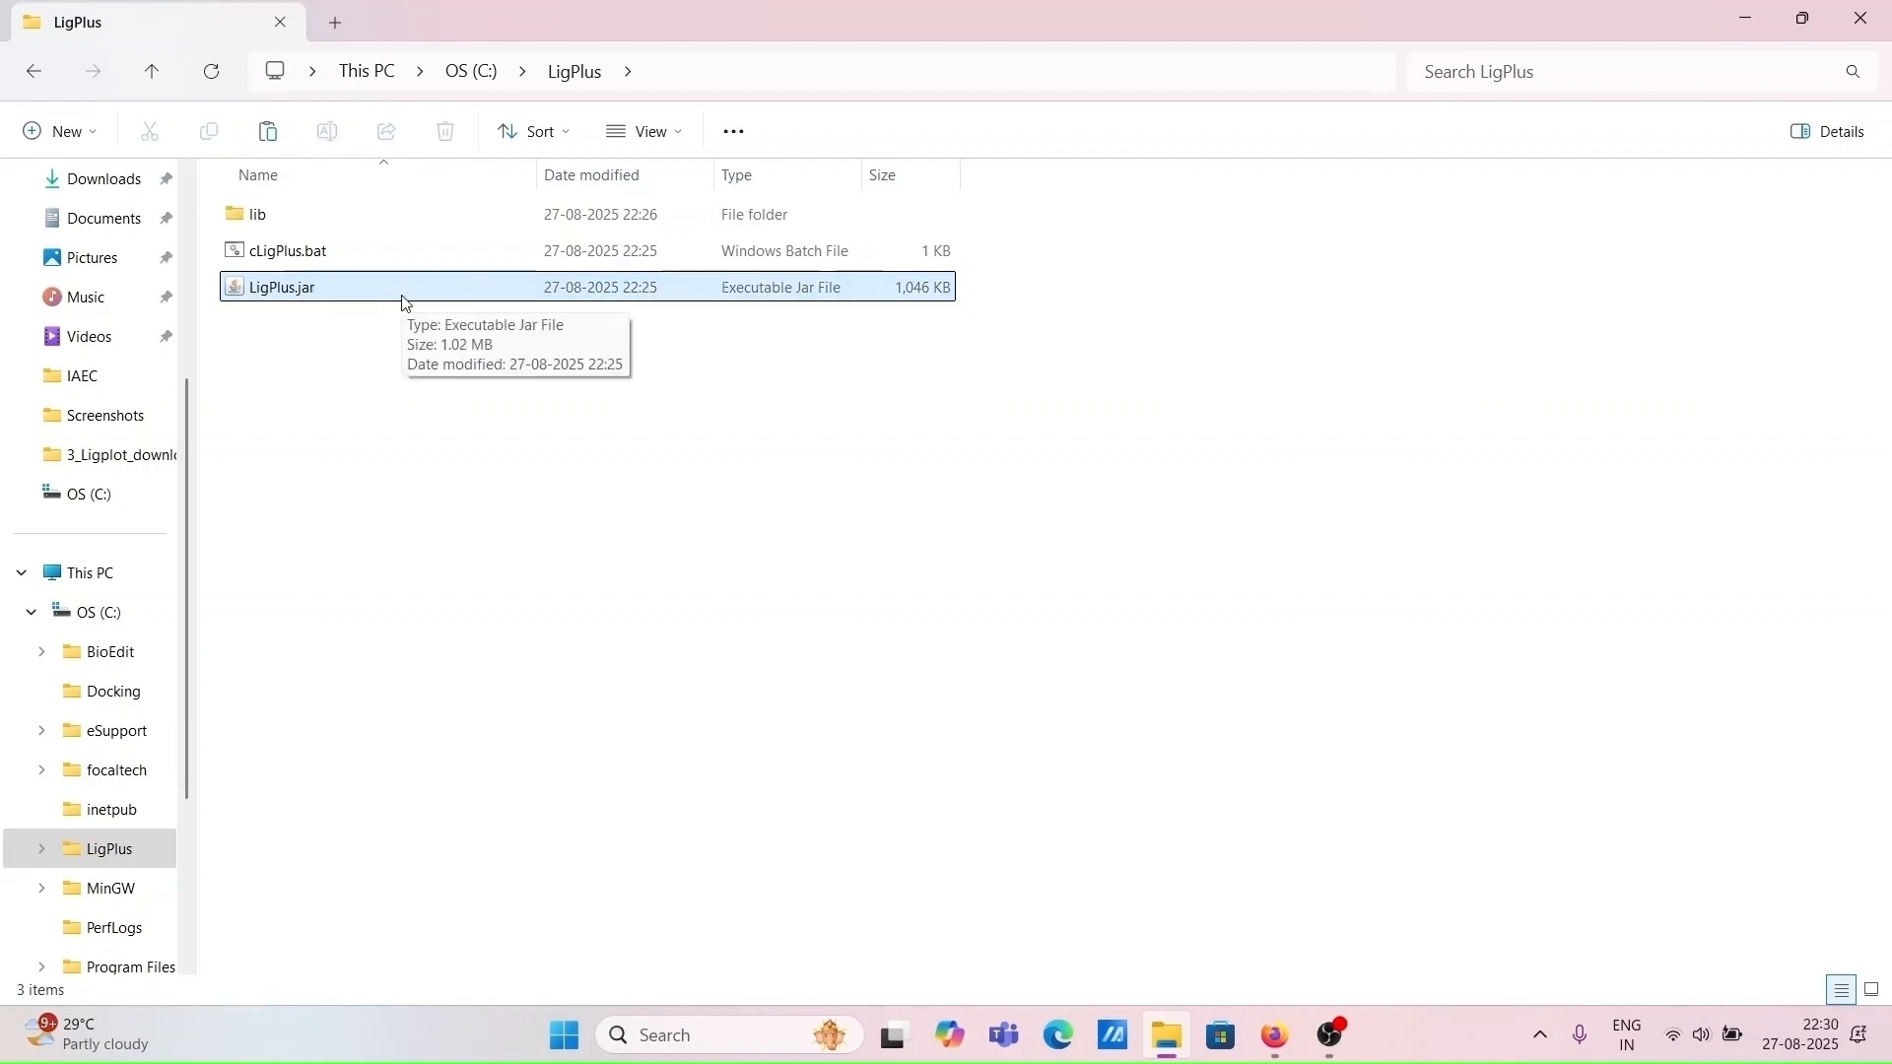
double_click(403, 292)
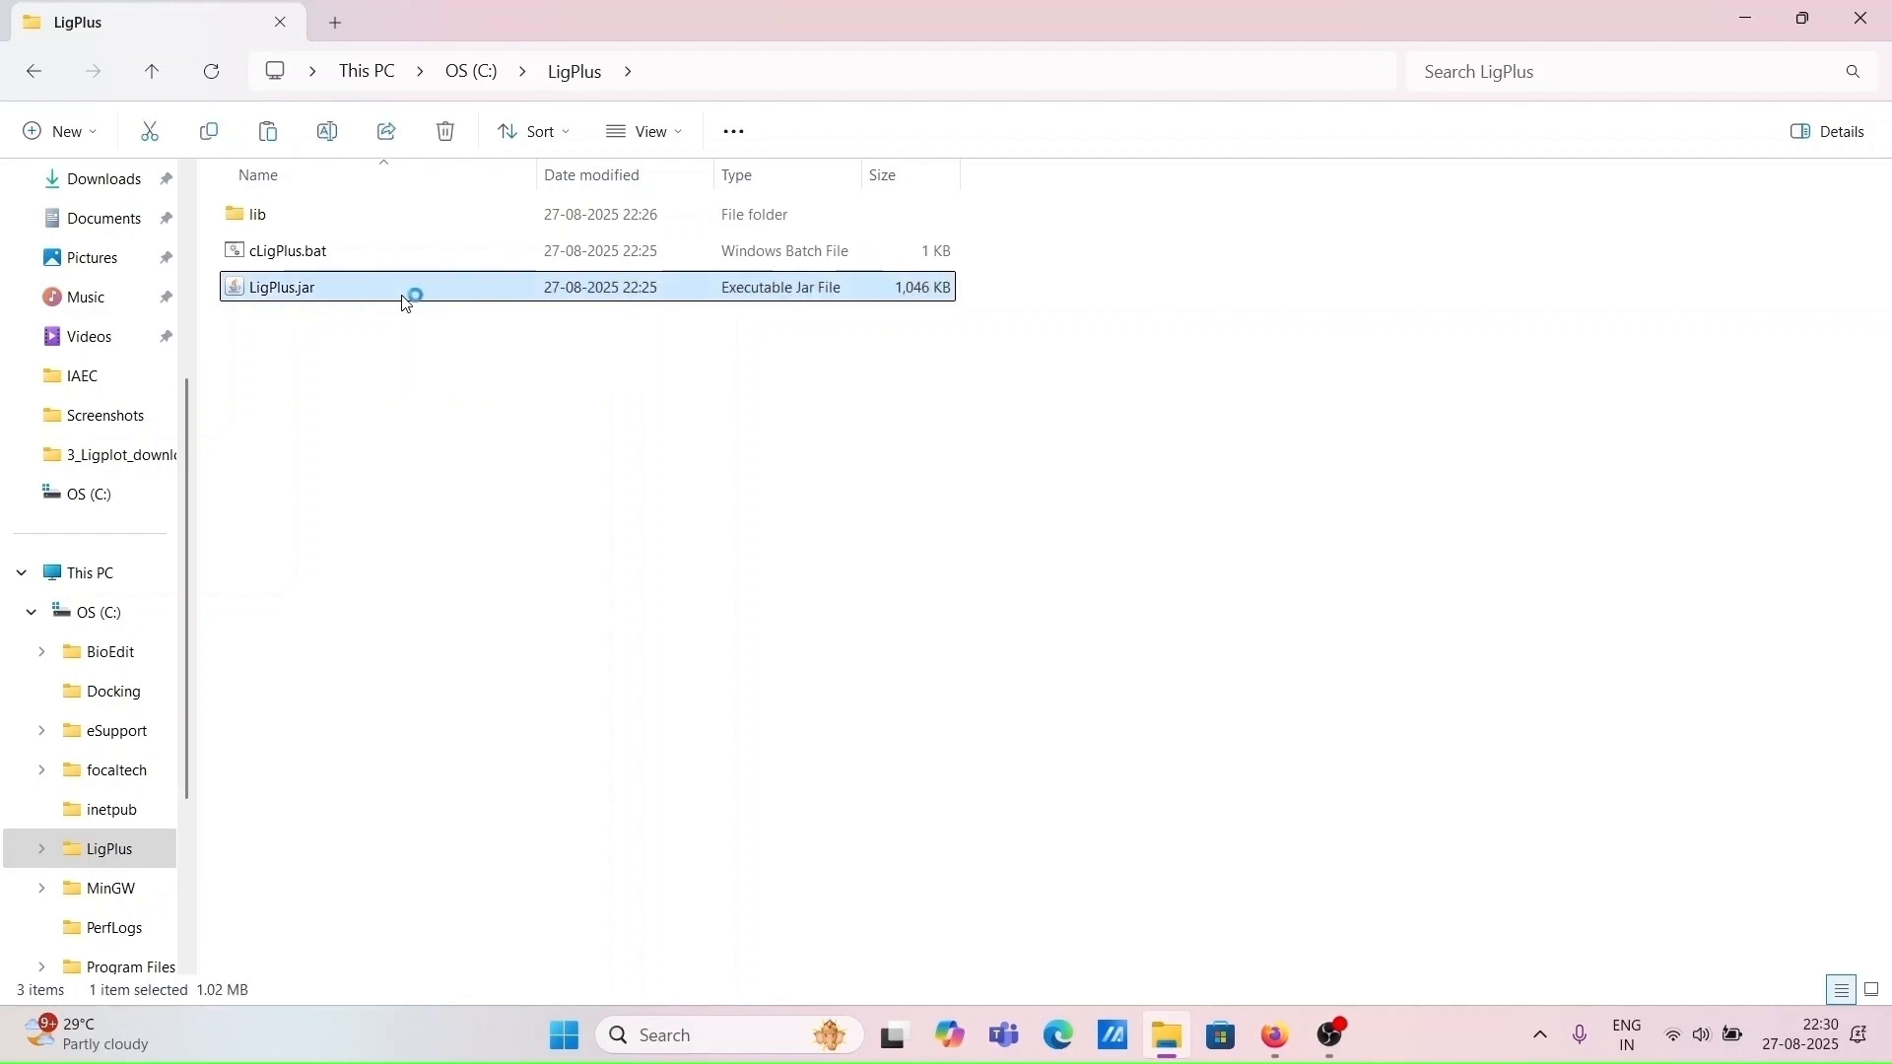
left_click_drag(844, 431, 852, 406)
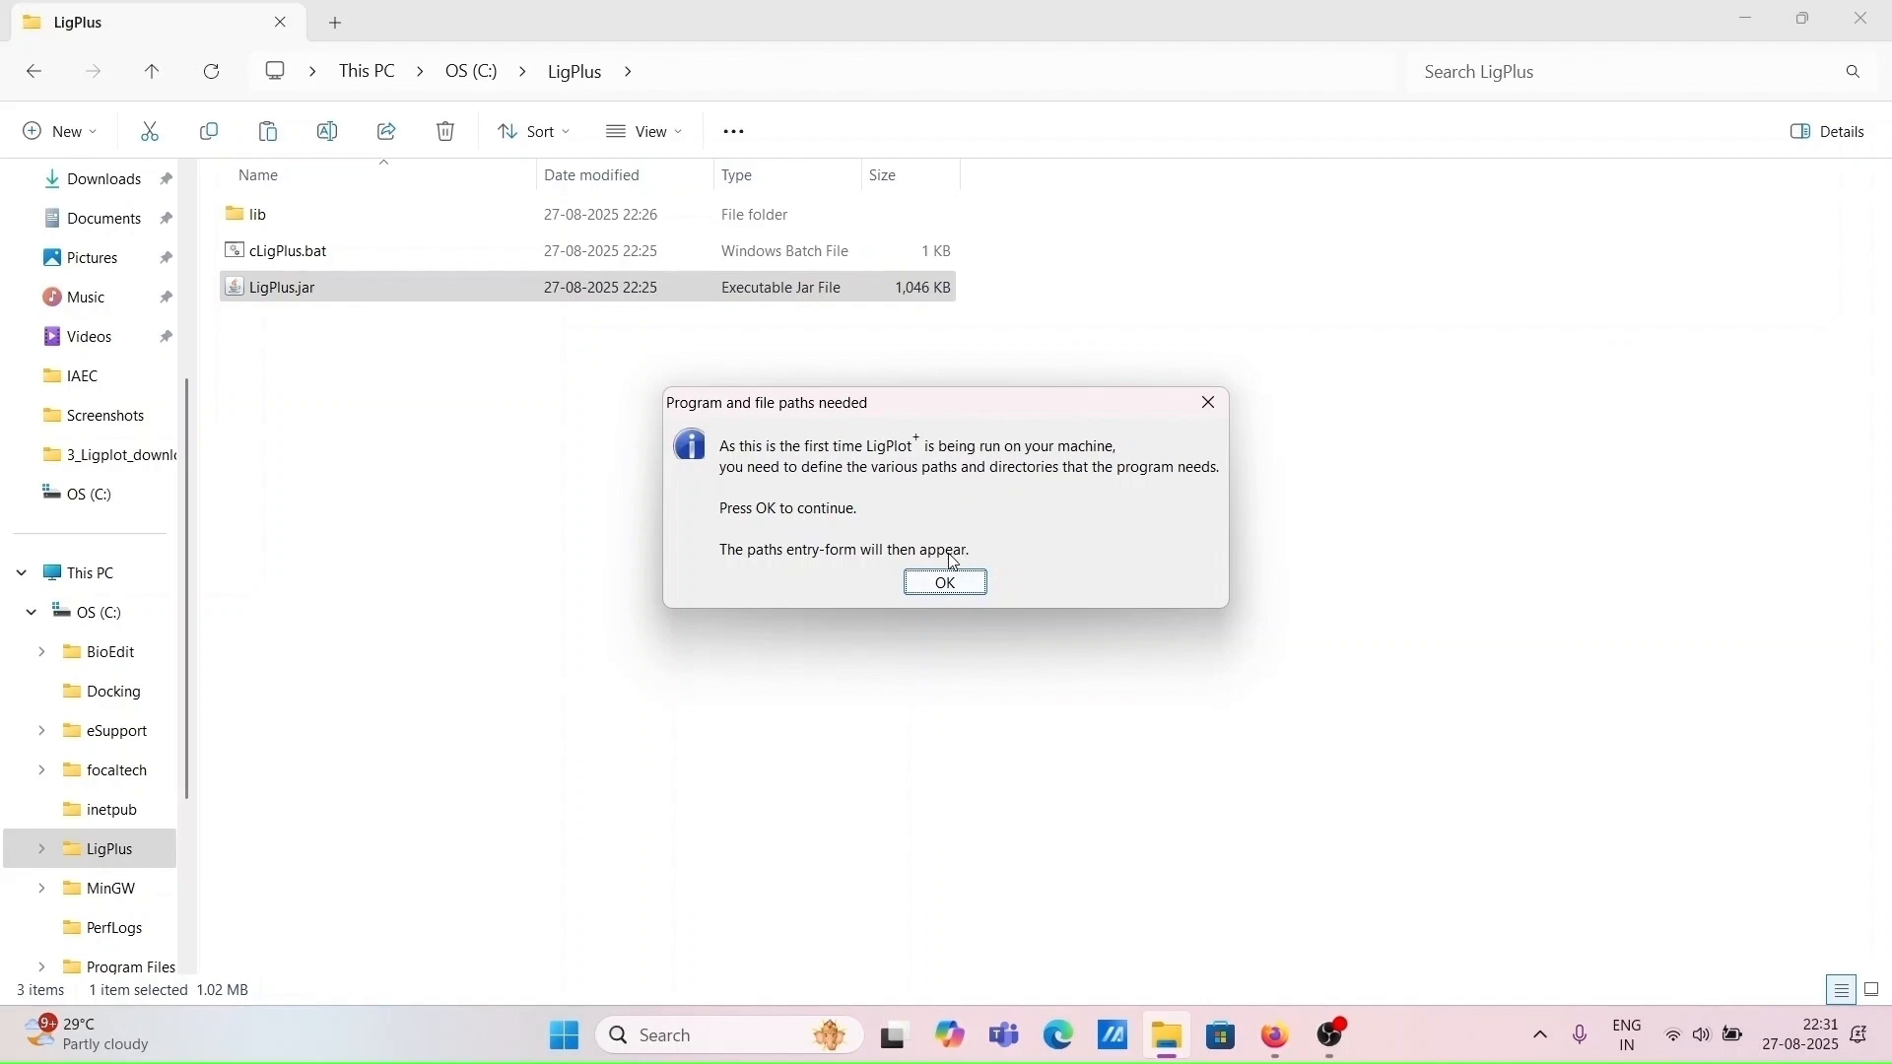
left_click(946, 582)
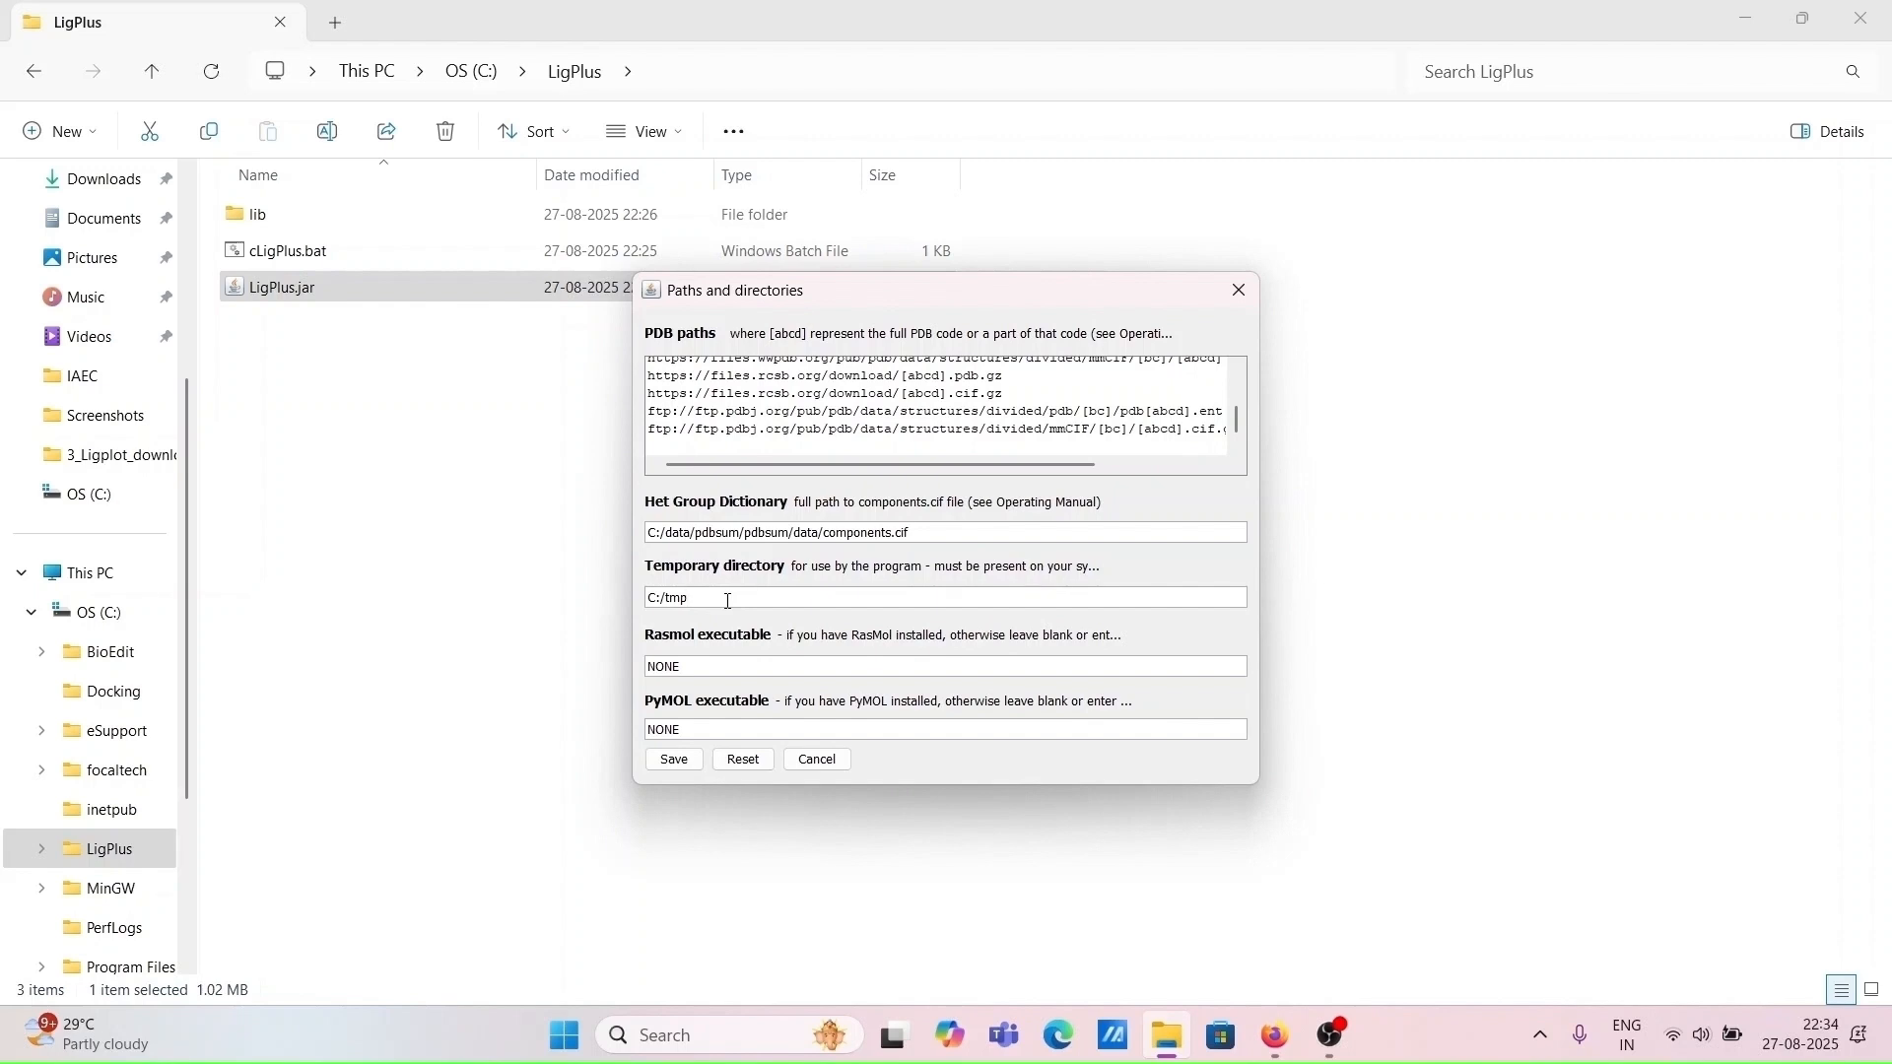
Set the temporary directory to C:\LigPlus and save the paths and directories parameters
key("BackSpace")
key("BackSpace")
key("BackSpace")
key("BackSpace")
key("BackSpace")
key("BackSpace")
left_click(682, 82)
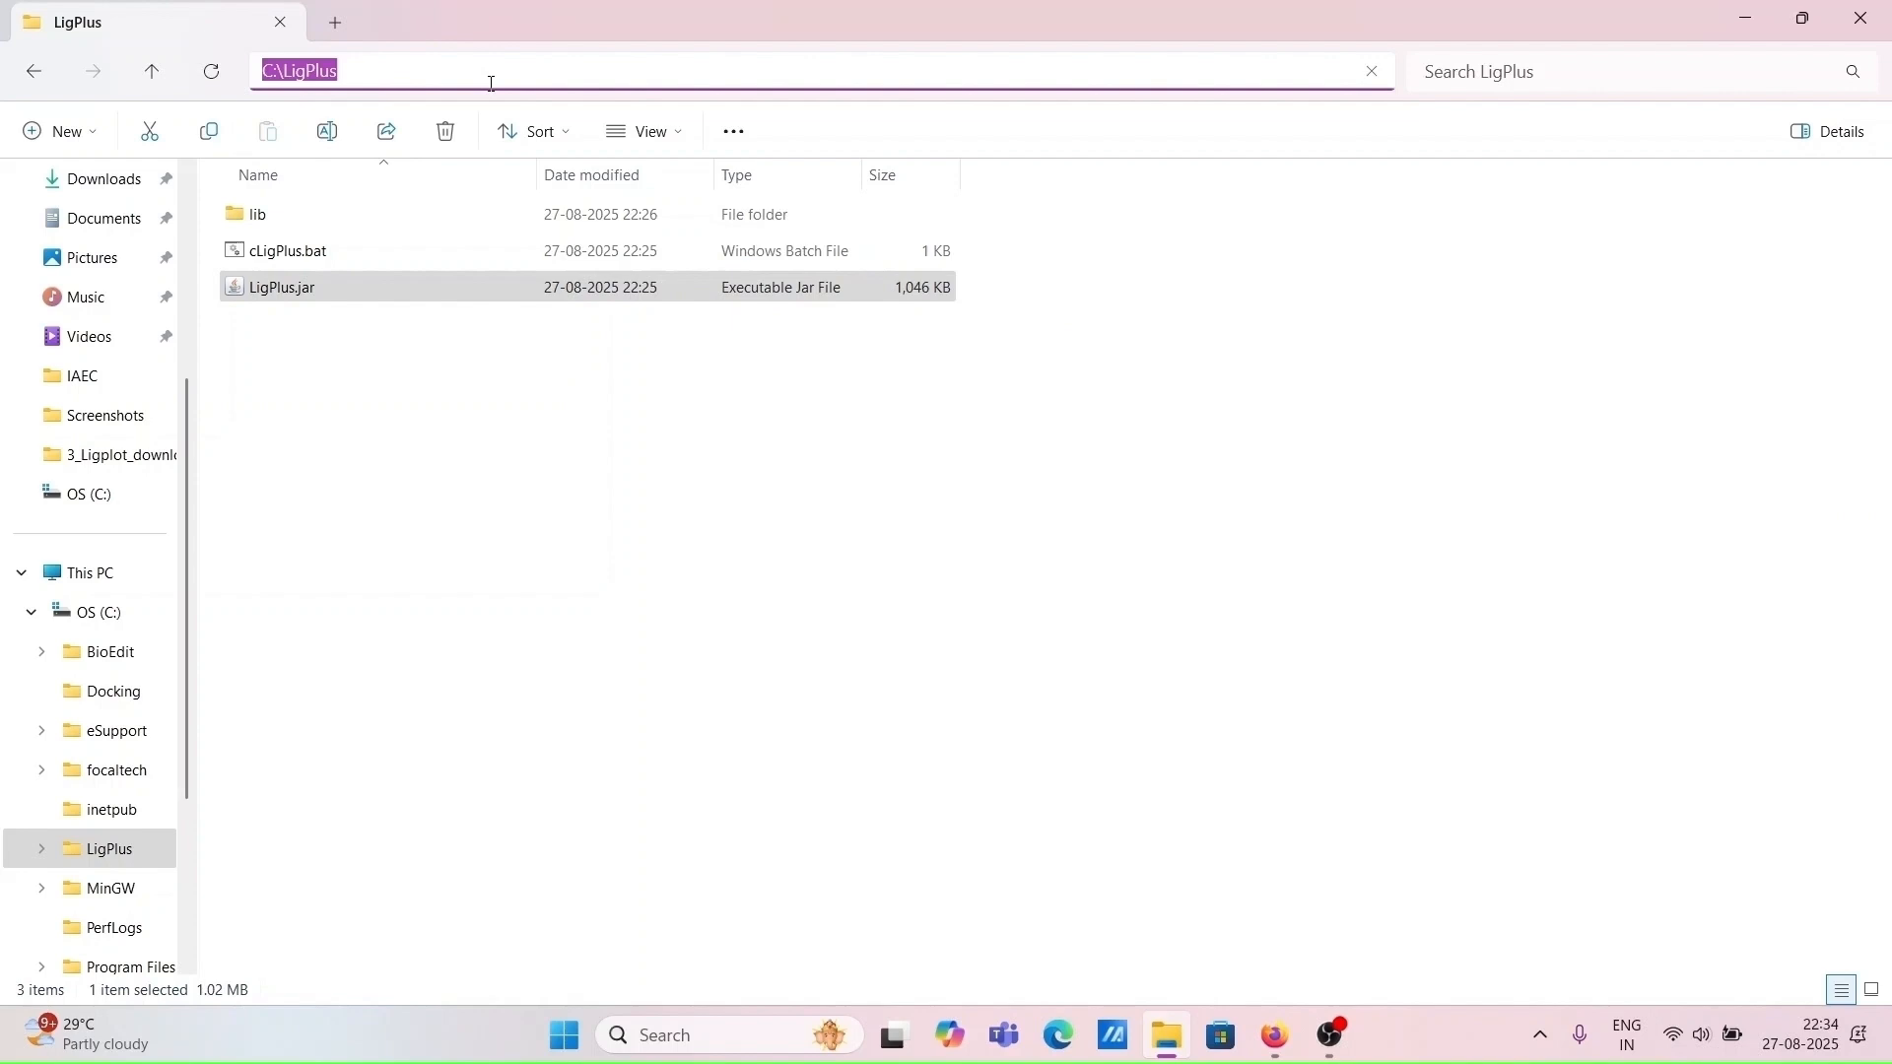
type("C:\\LigPlus")
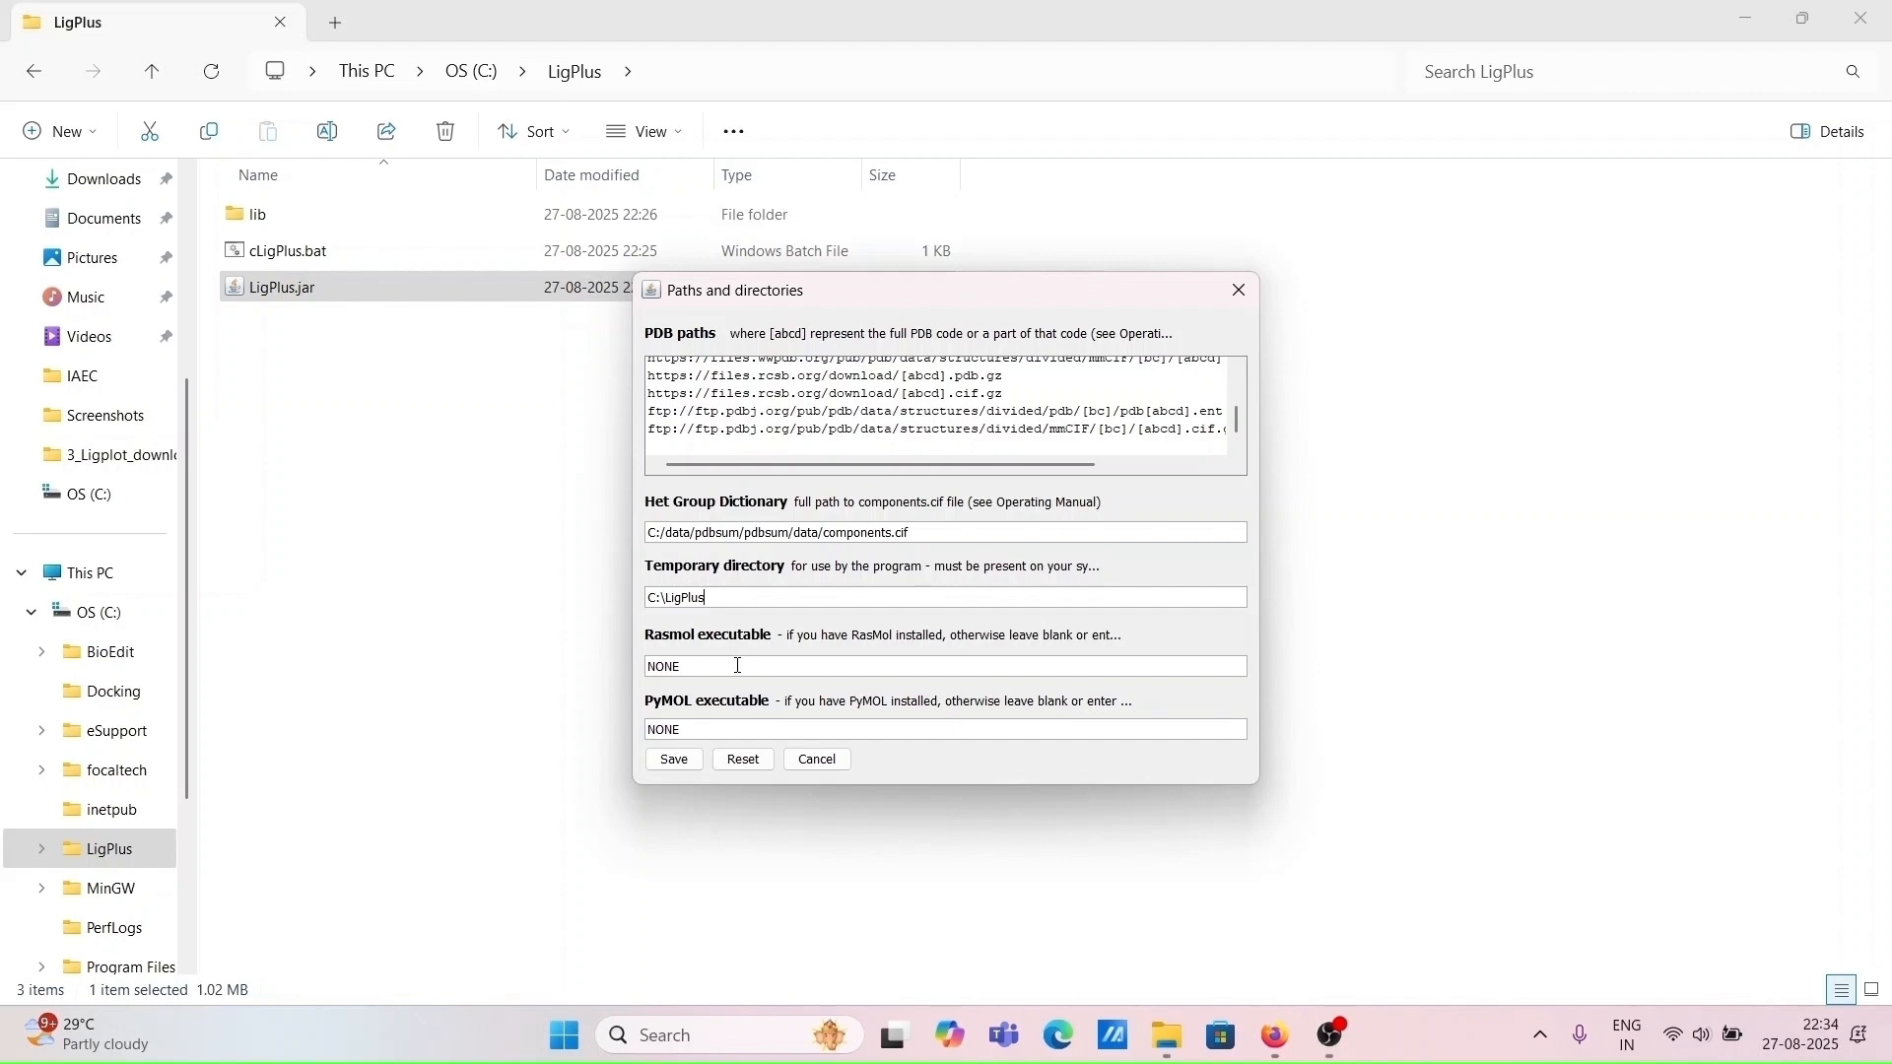
left_click(684, 764)
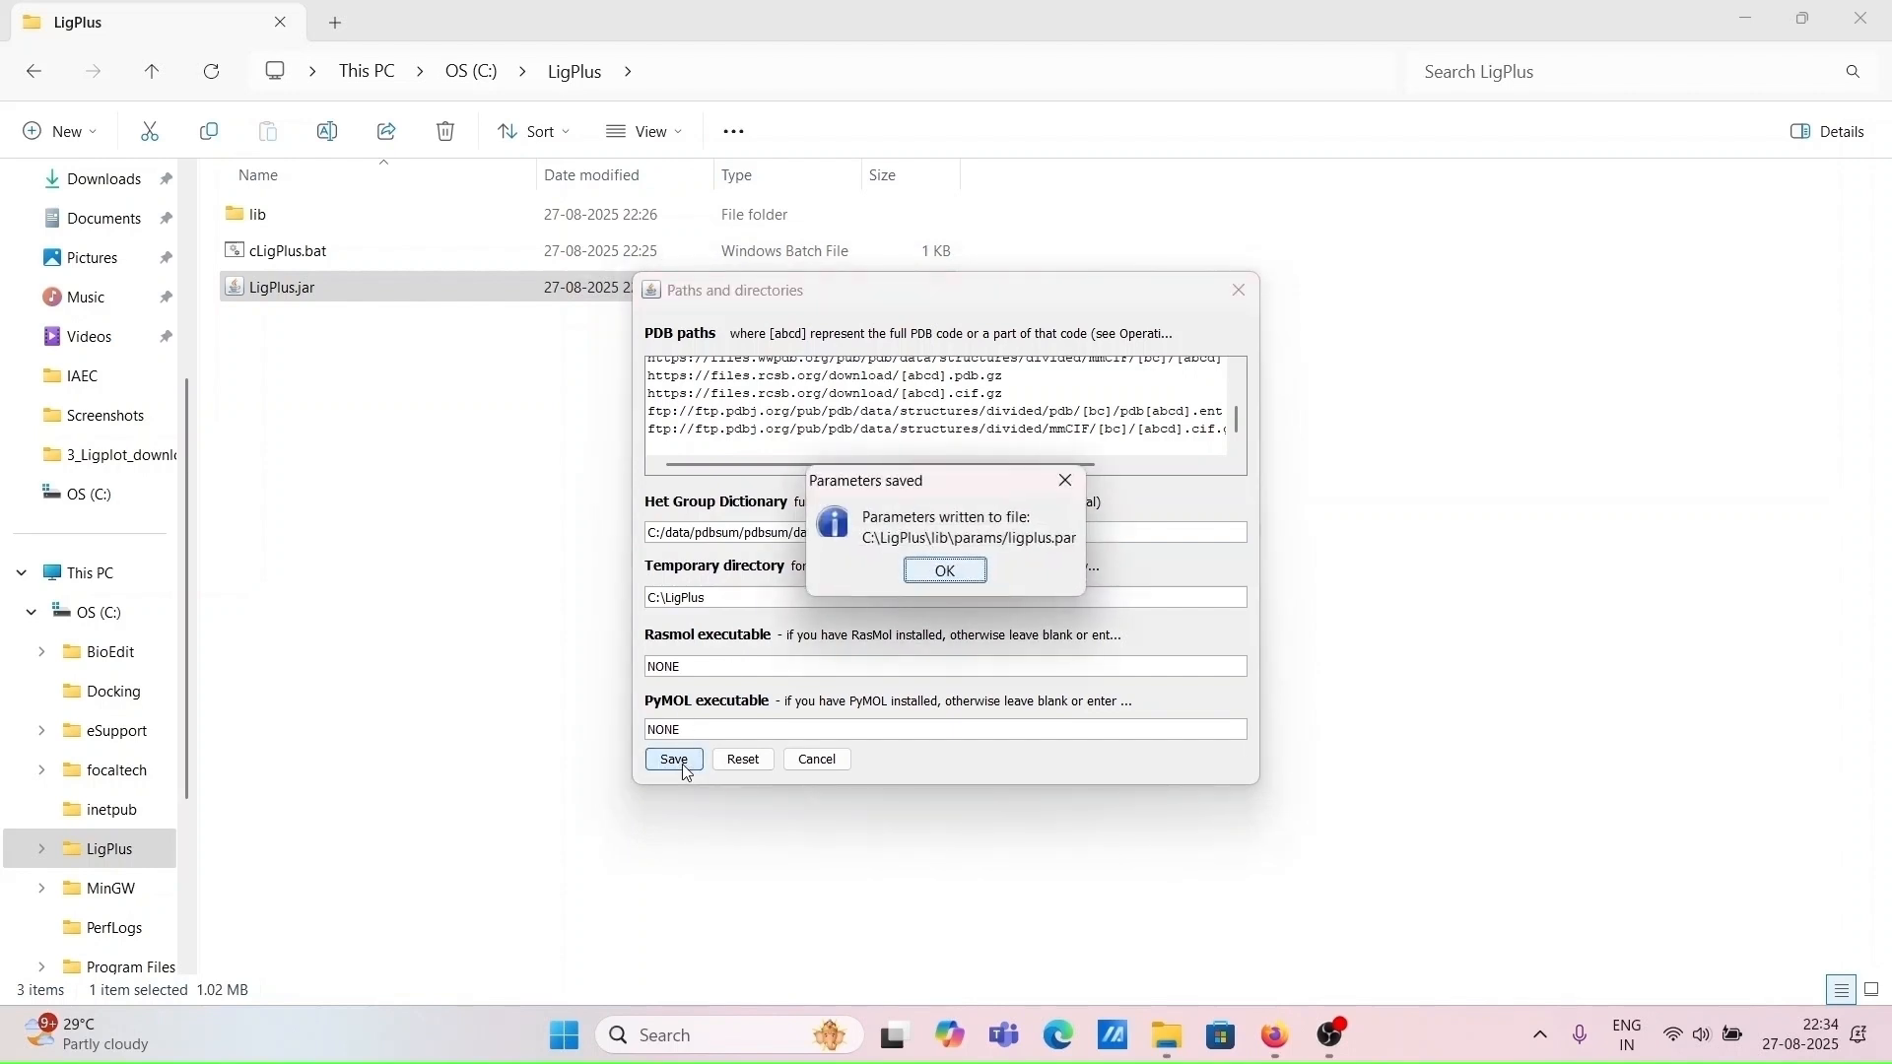
left_click(949, 571)
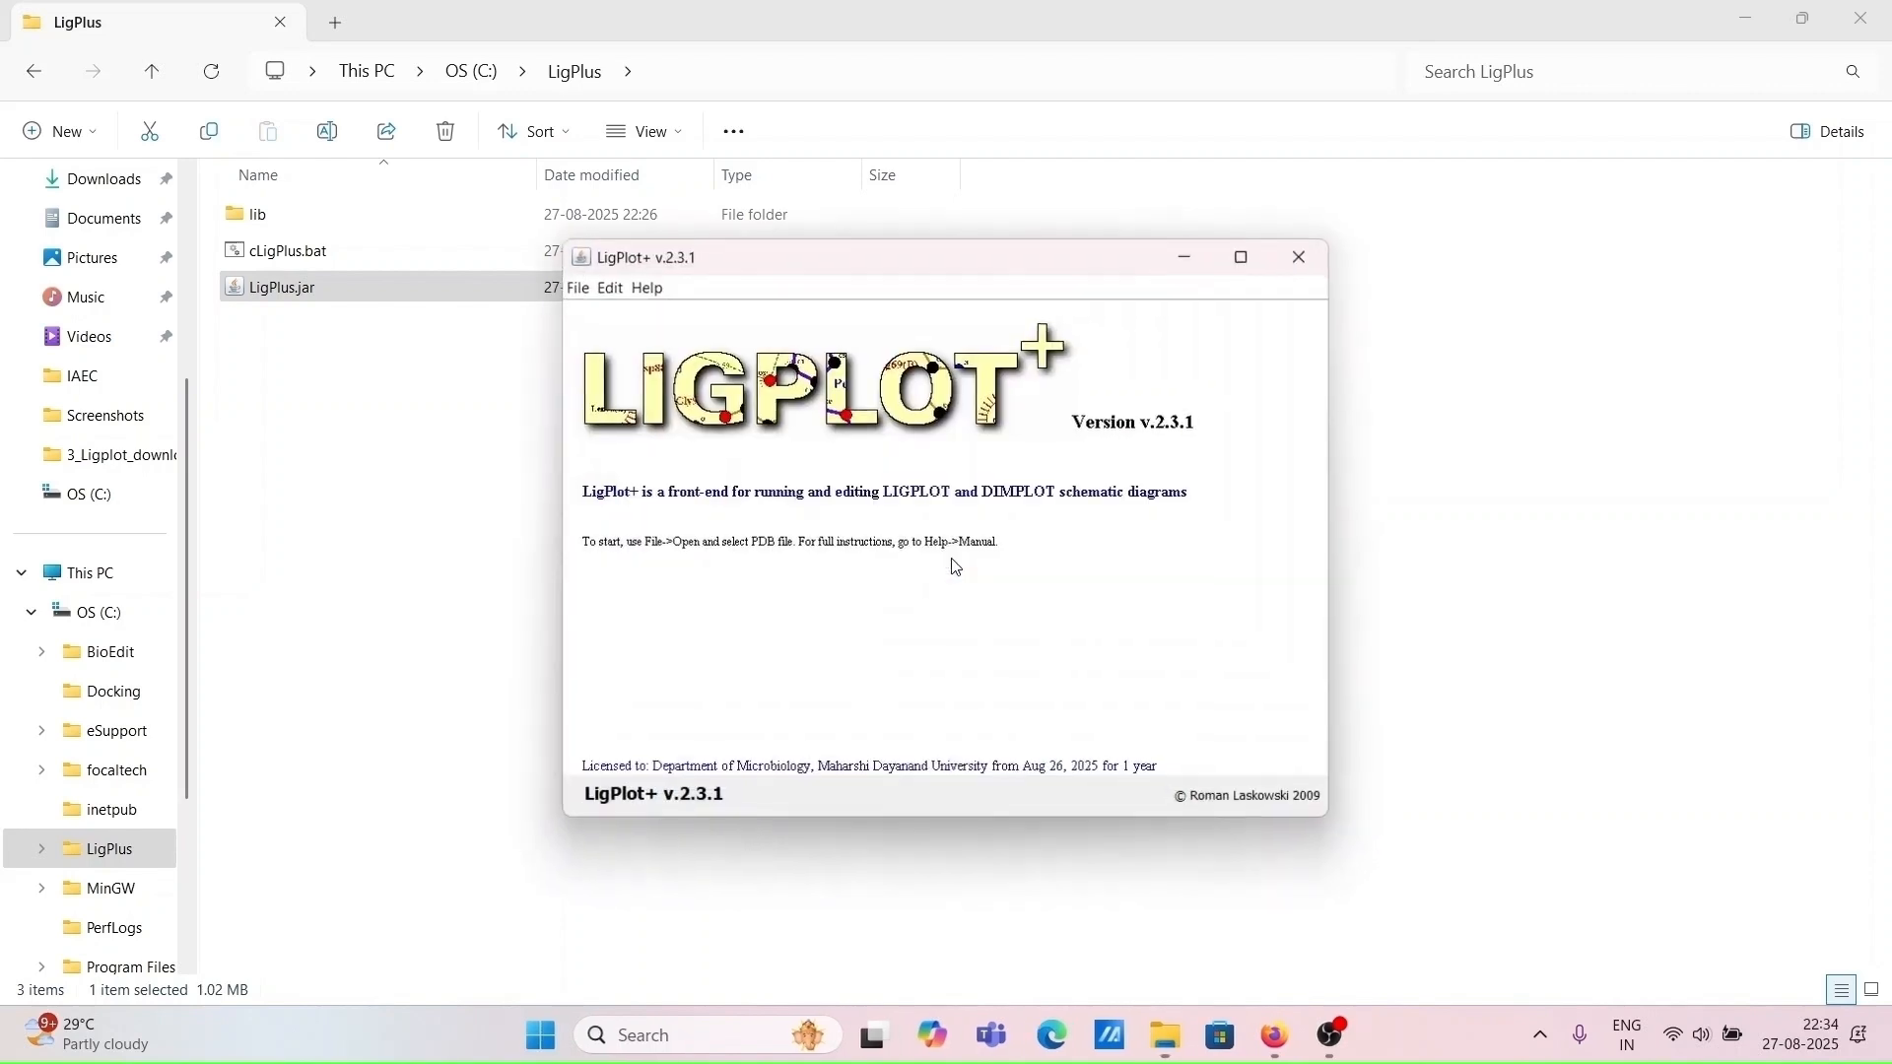
Open ligand_receptor_merged.pdb from the Results folder and run LIGPLOT for the ligand UNK: 0
left_click(1239, 260)
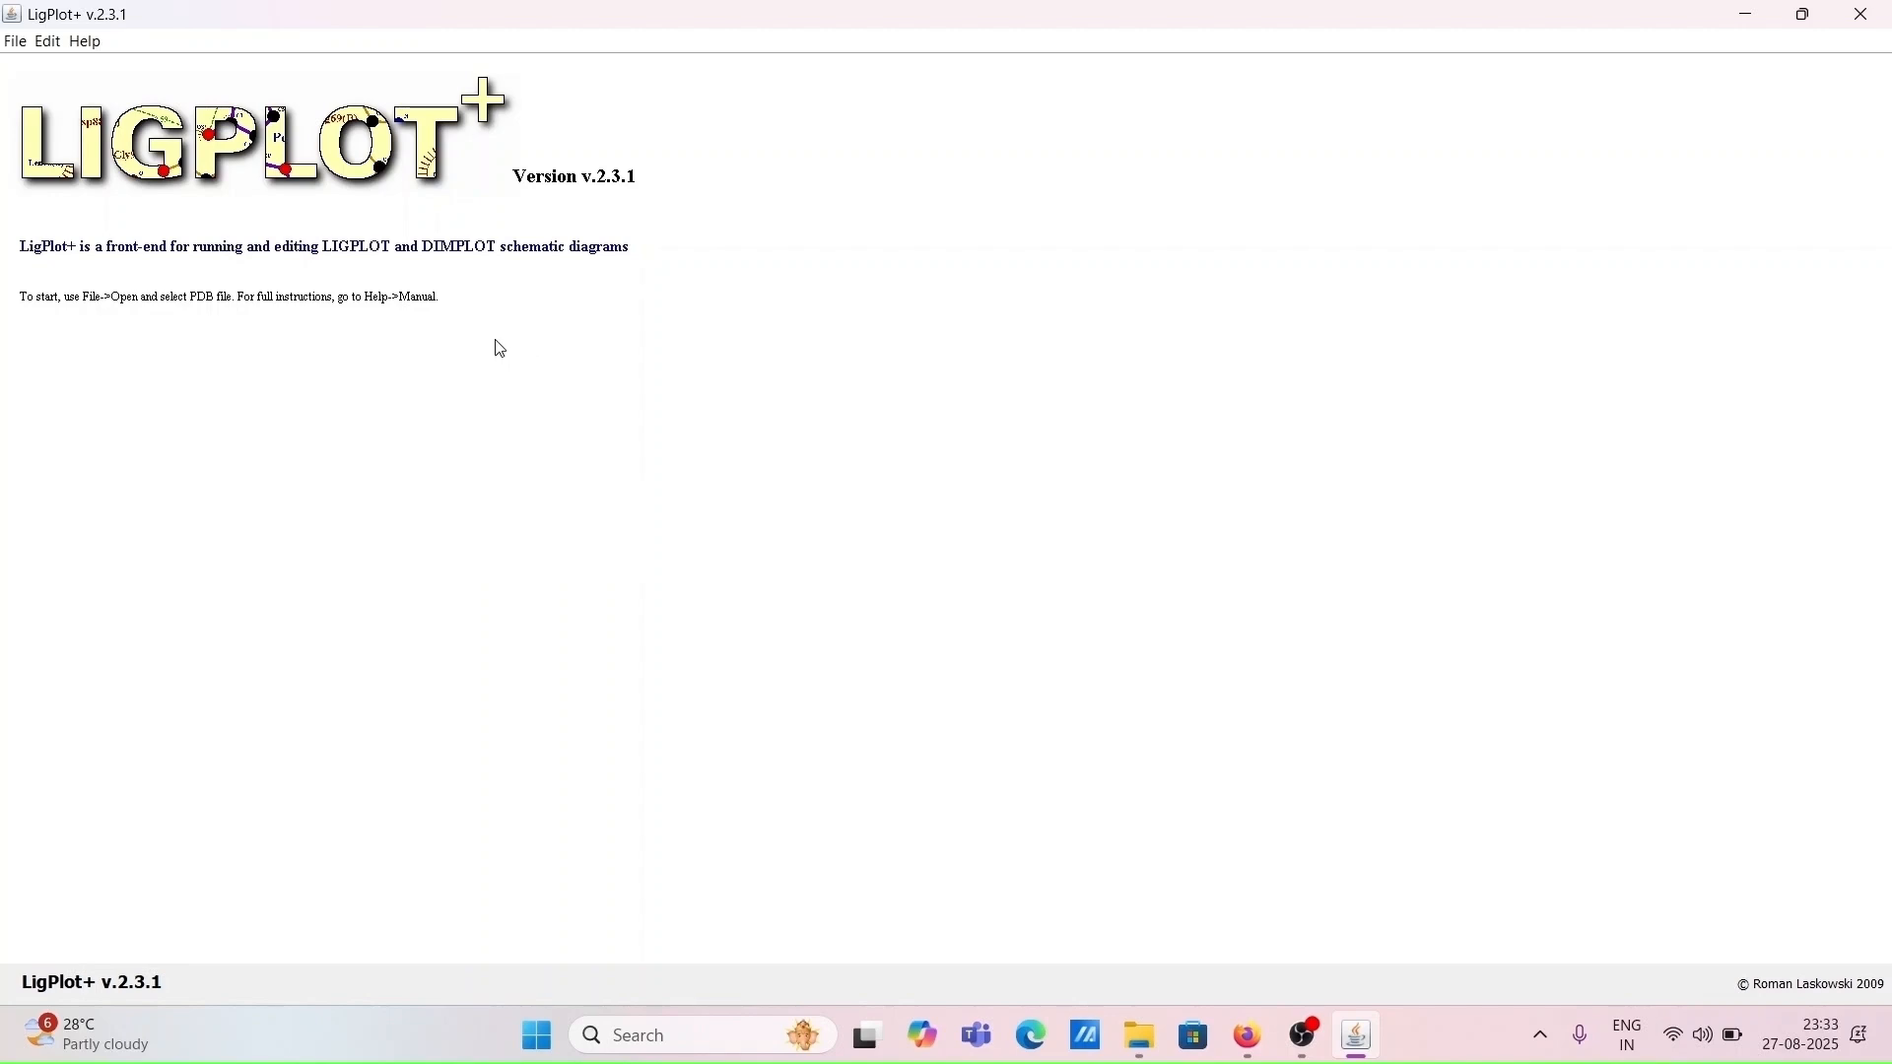
left_click(15, 42)
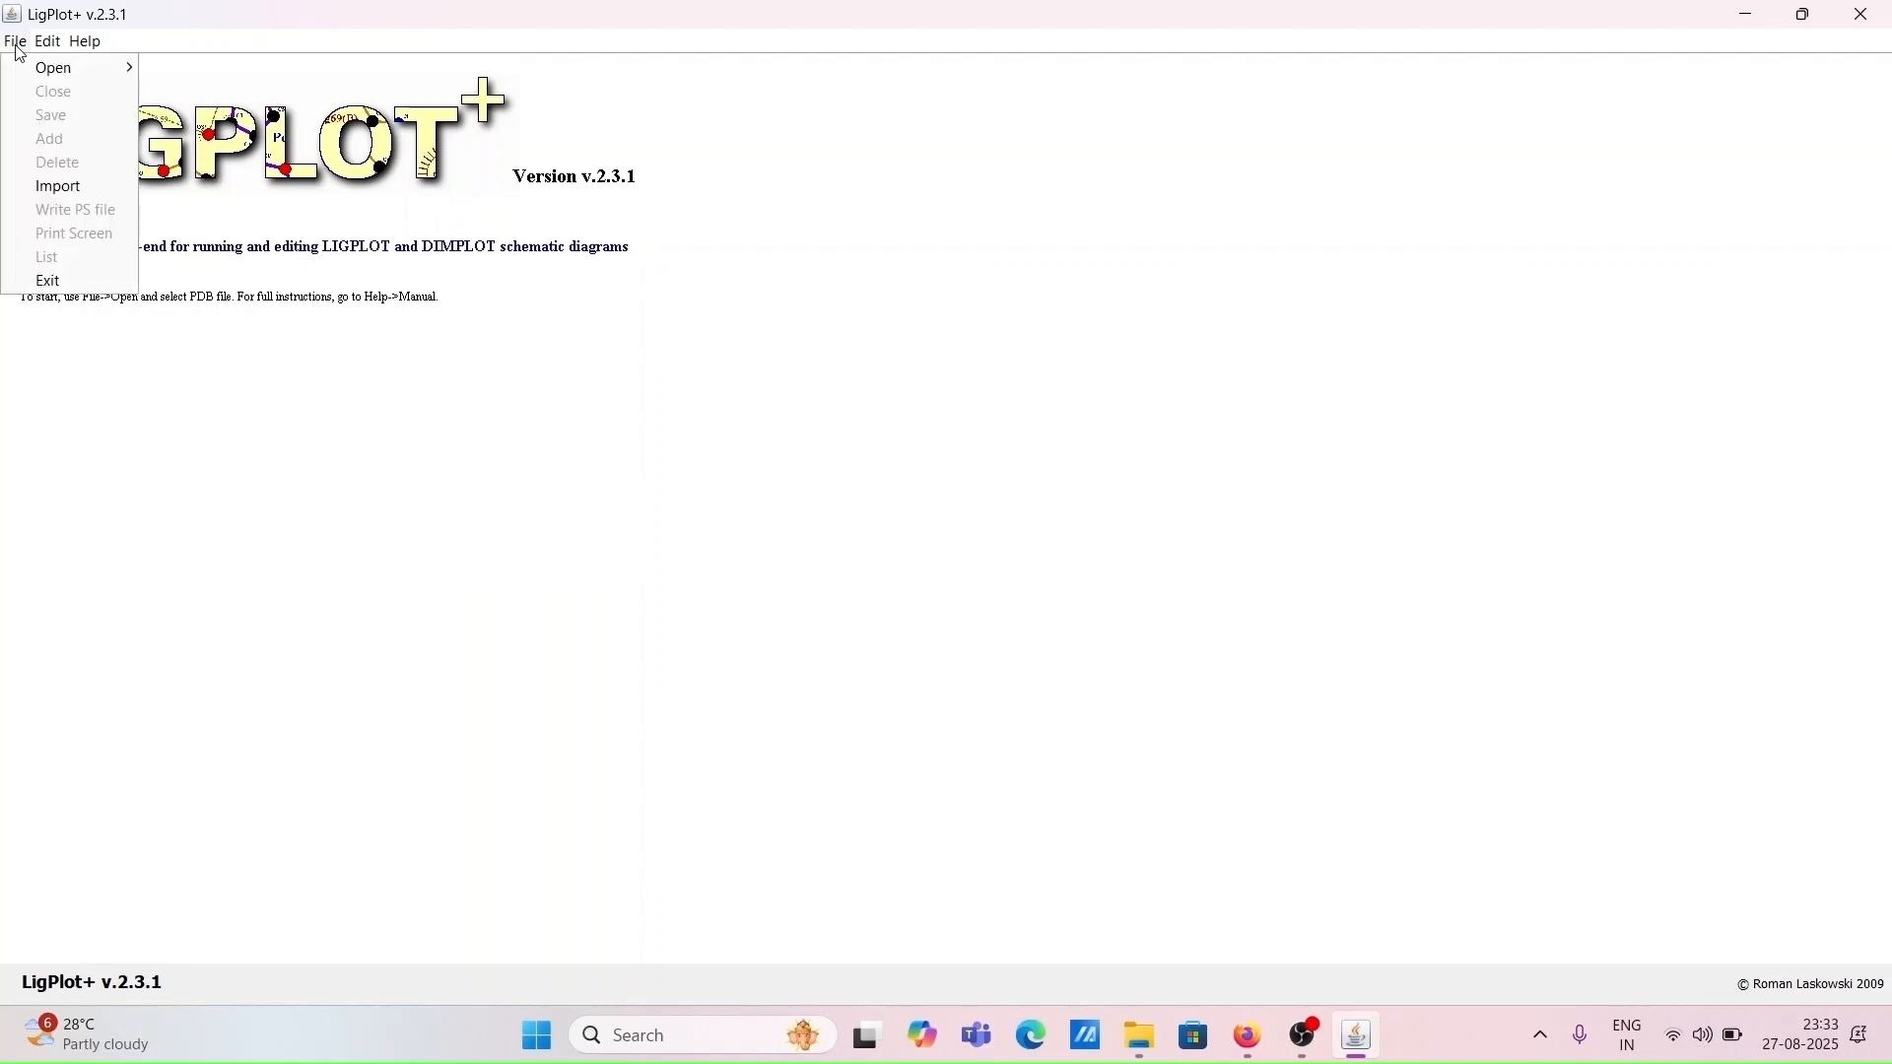
mouse_move(41, 76)
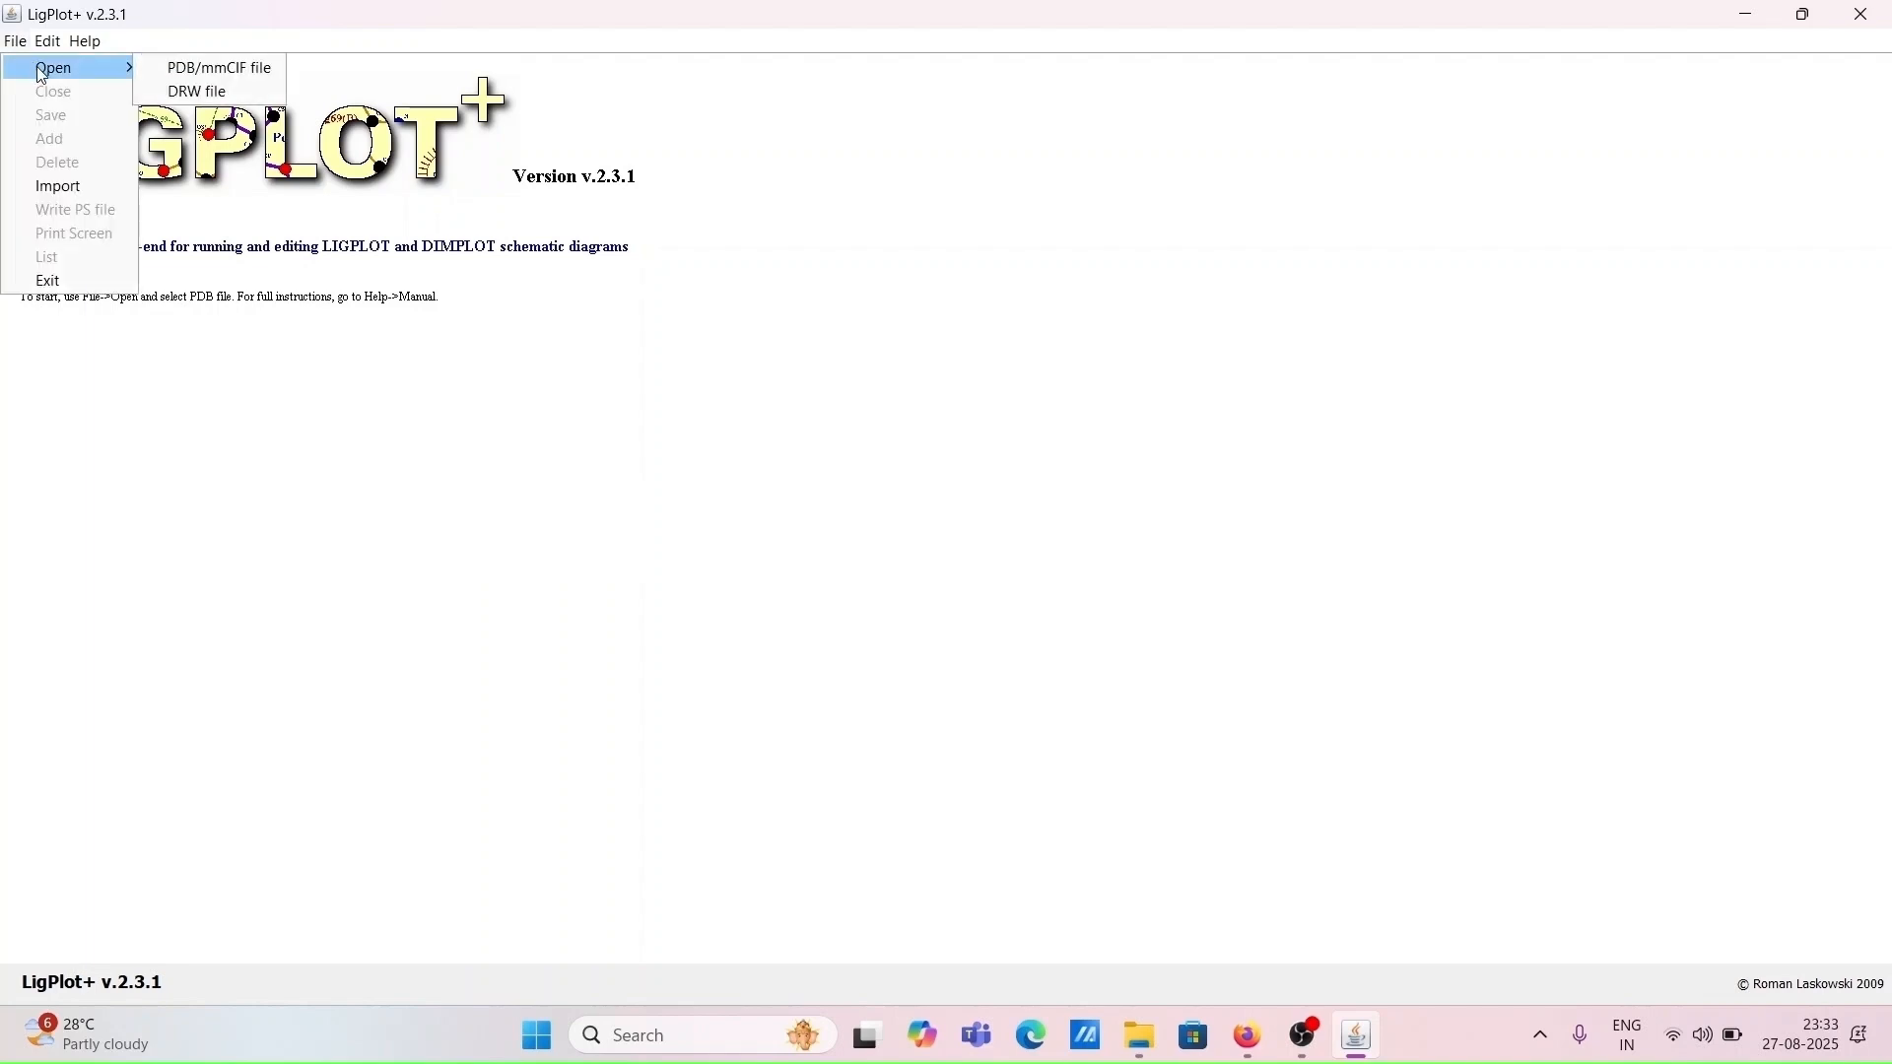
left_click(165, 68)
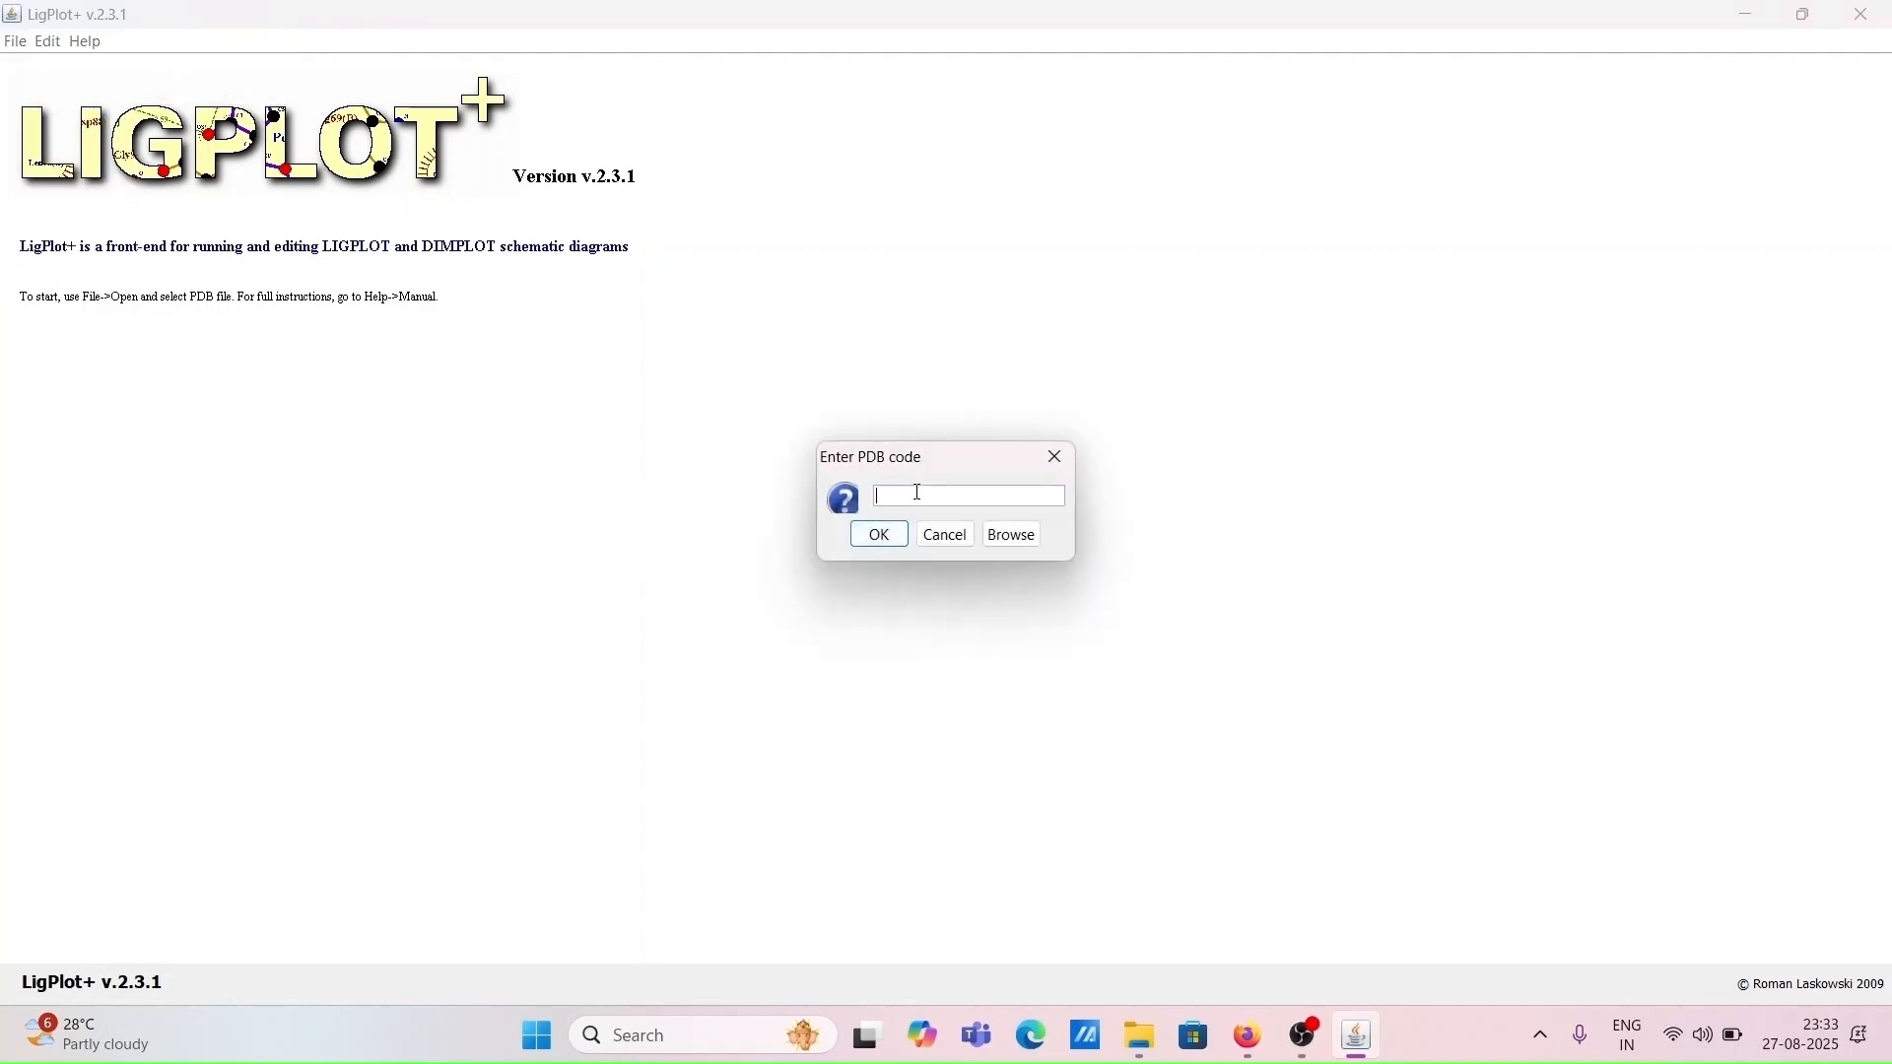
left_click(1009, 537)
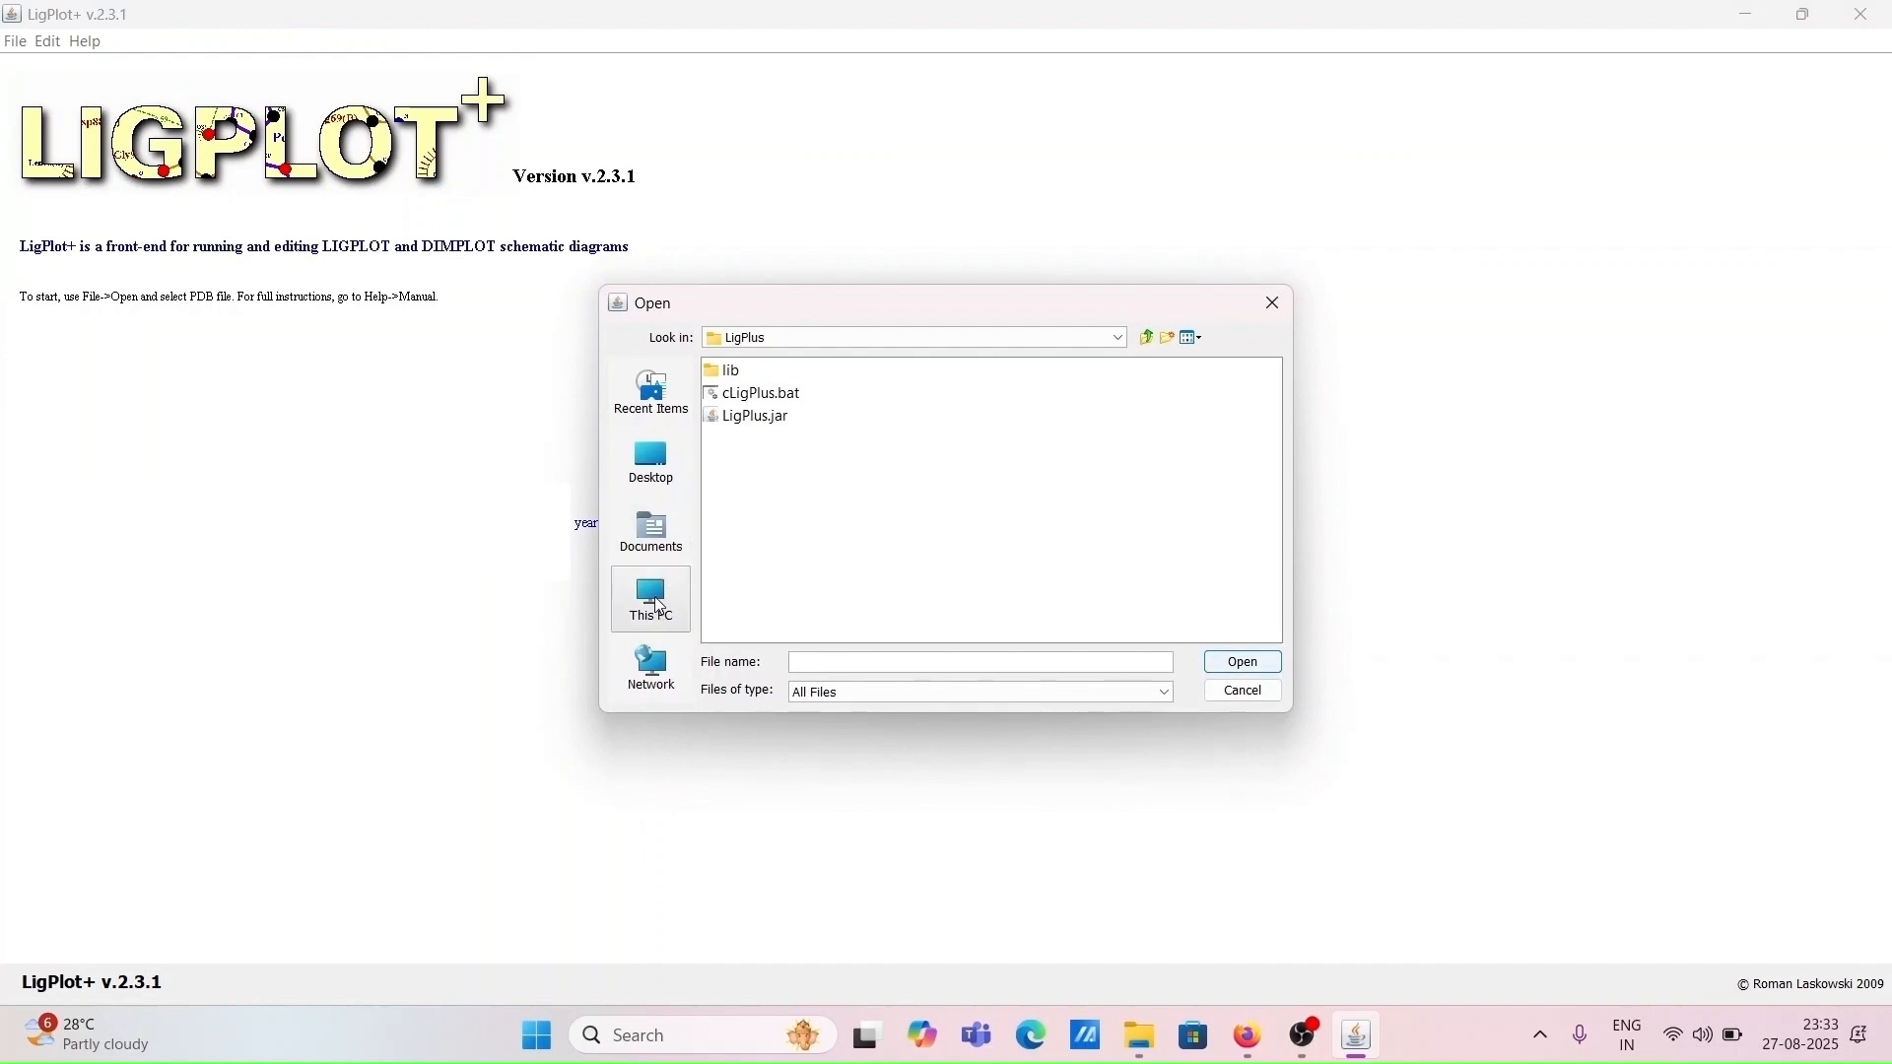
left_click(654, 597)
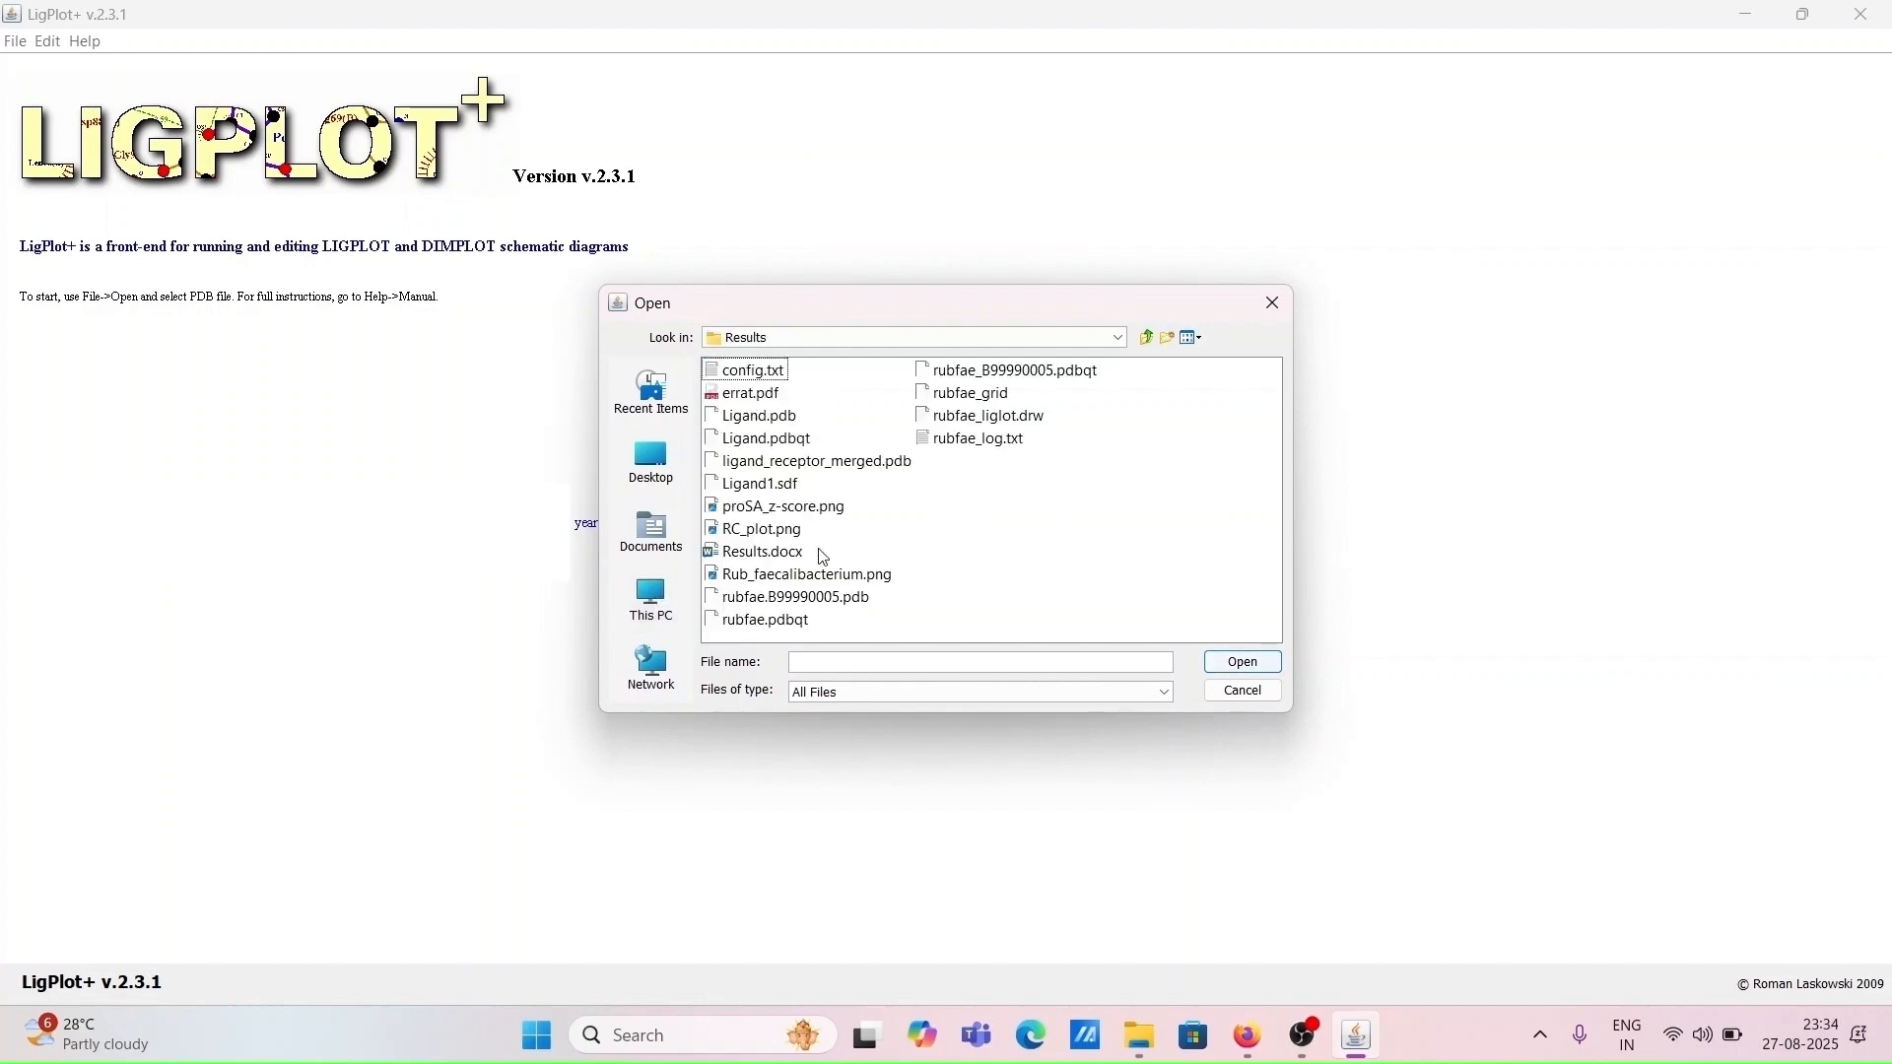
left_click(785, 464)
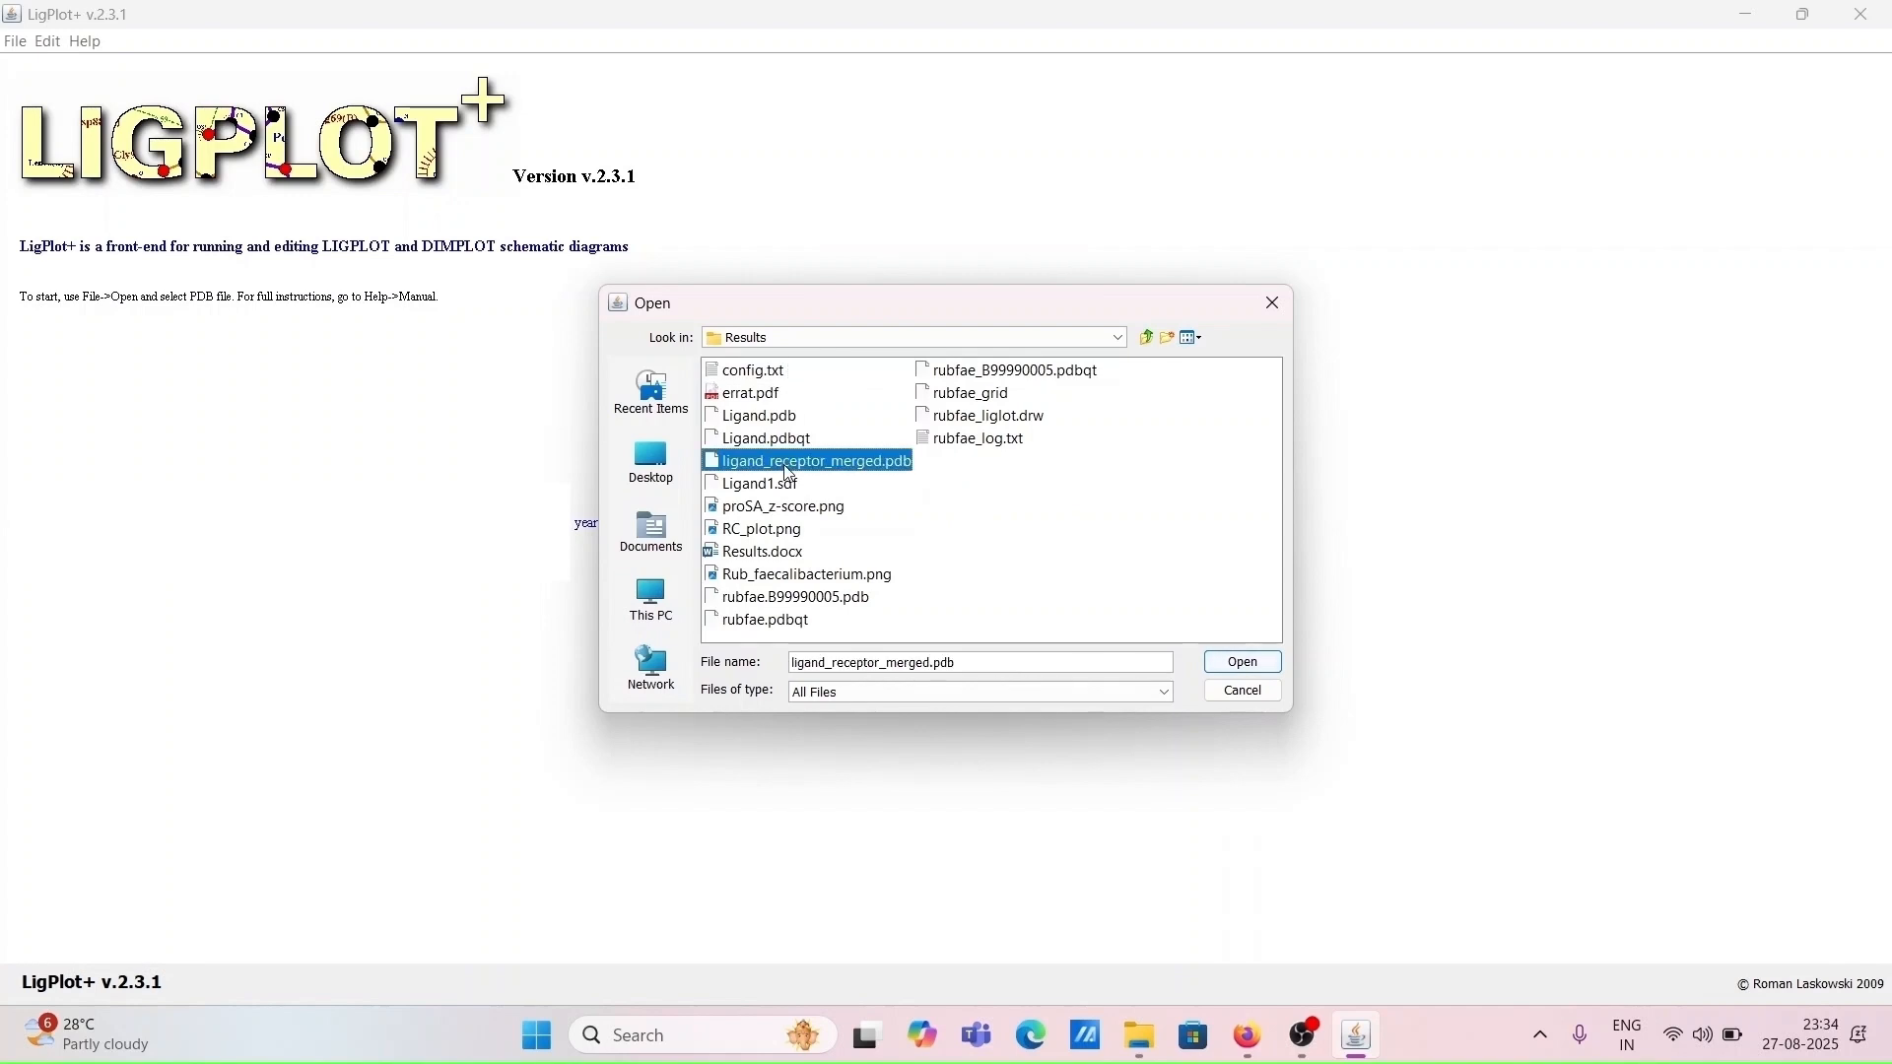
left_click(1233, 662)
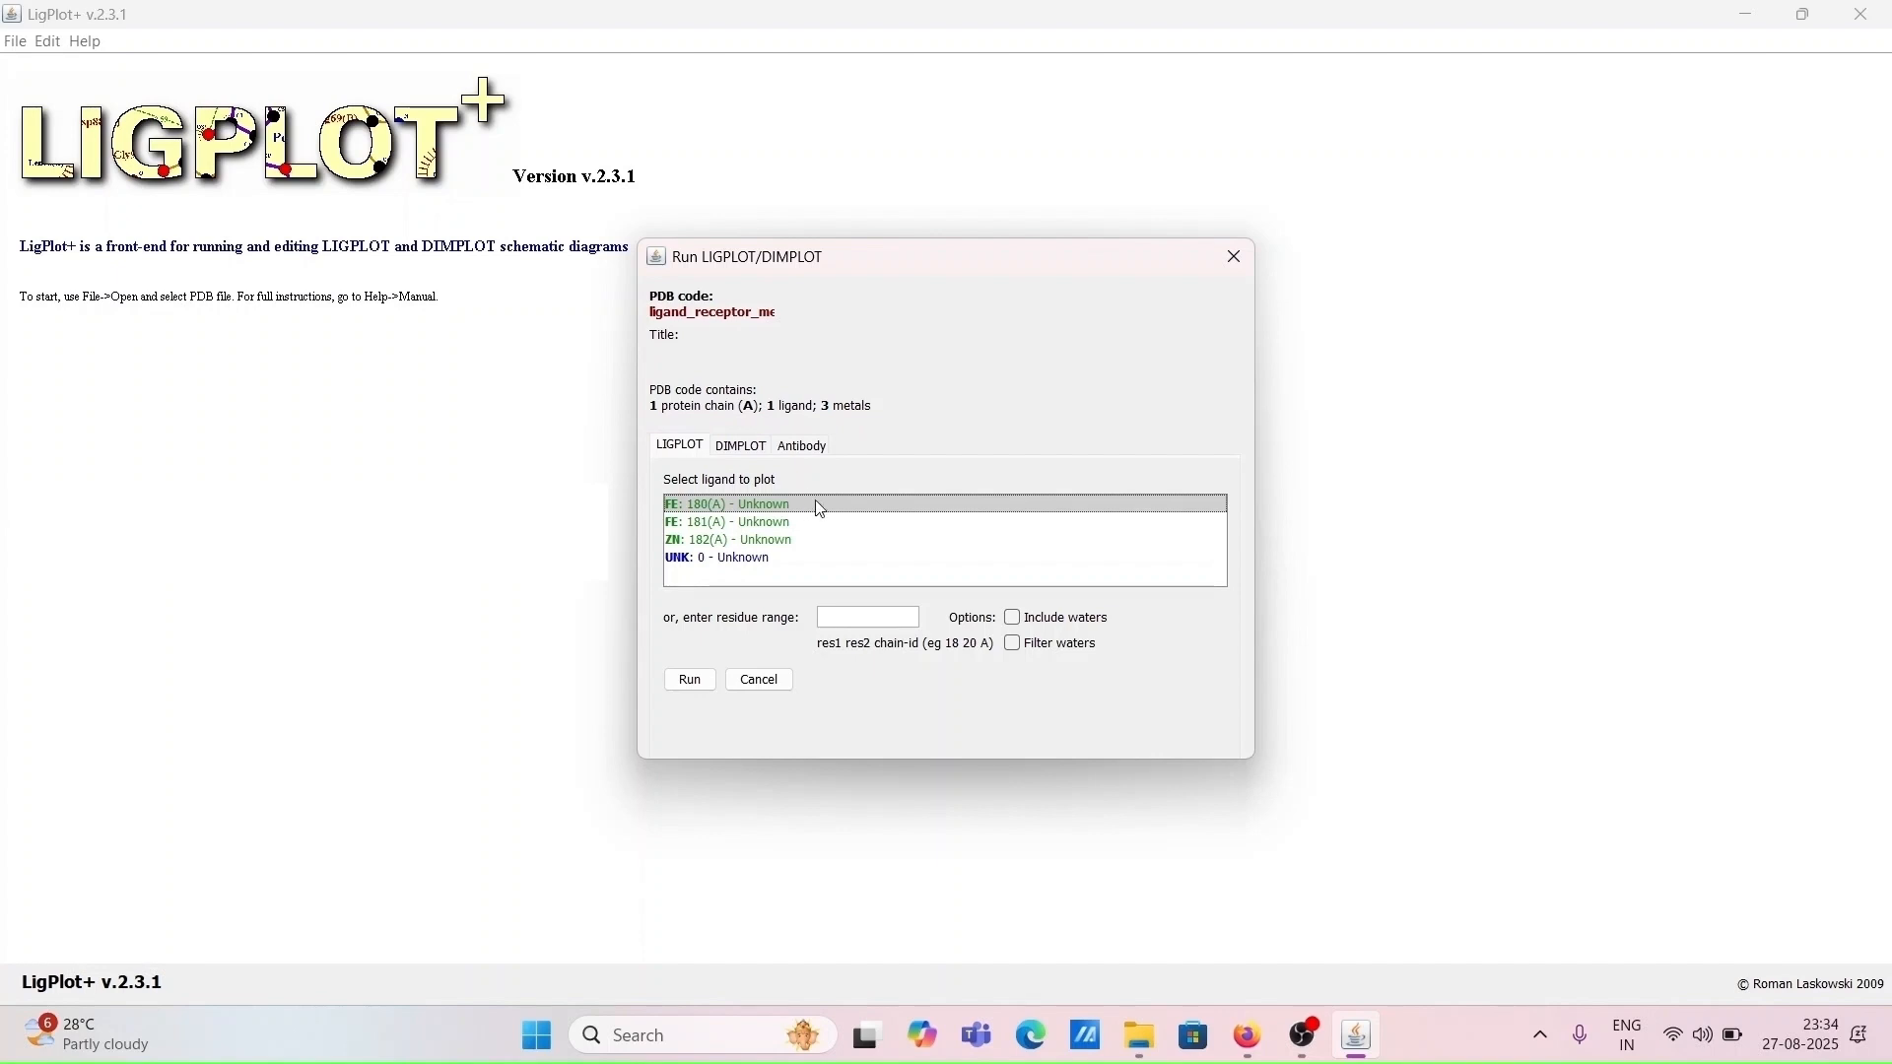
left_click(739, 560)
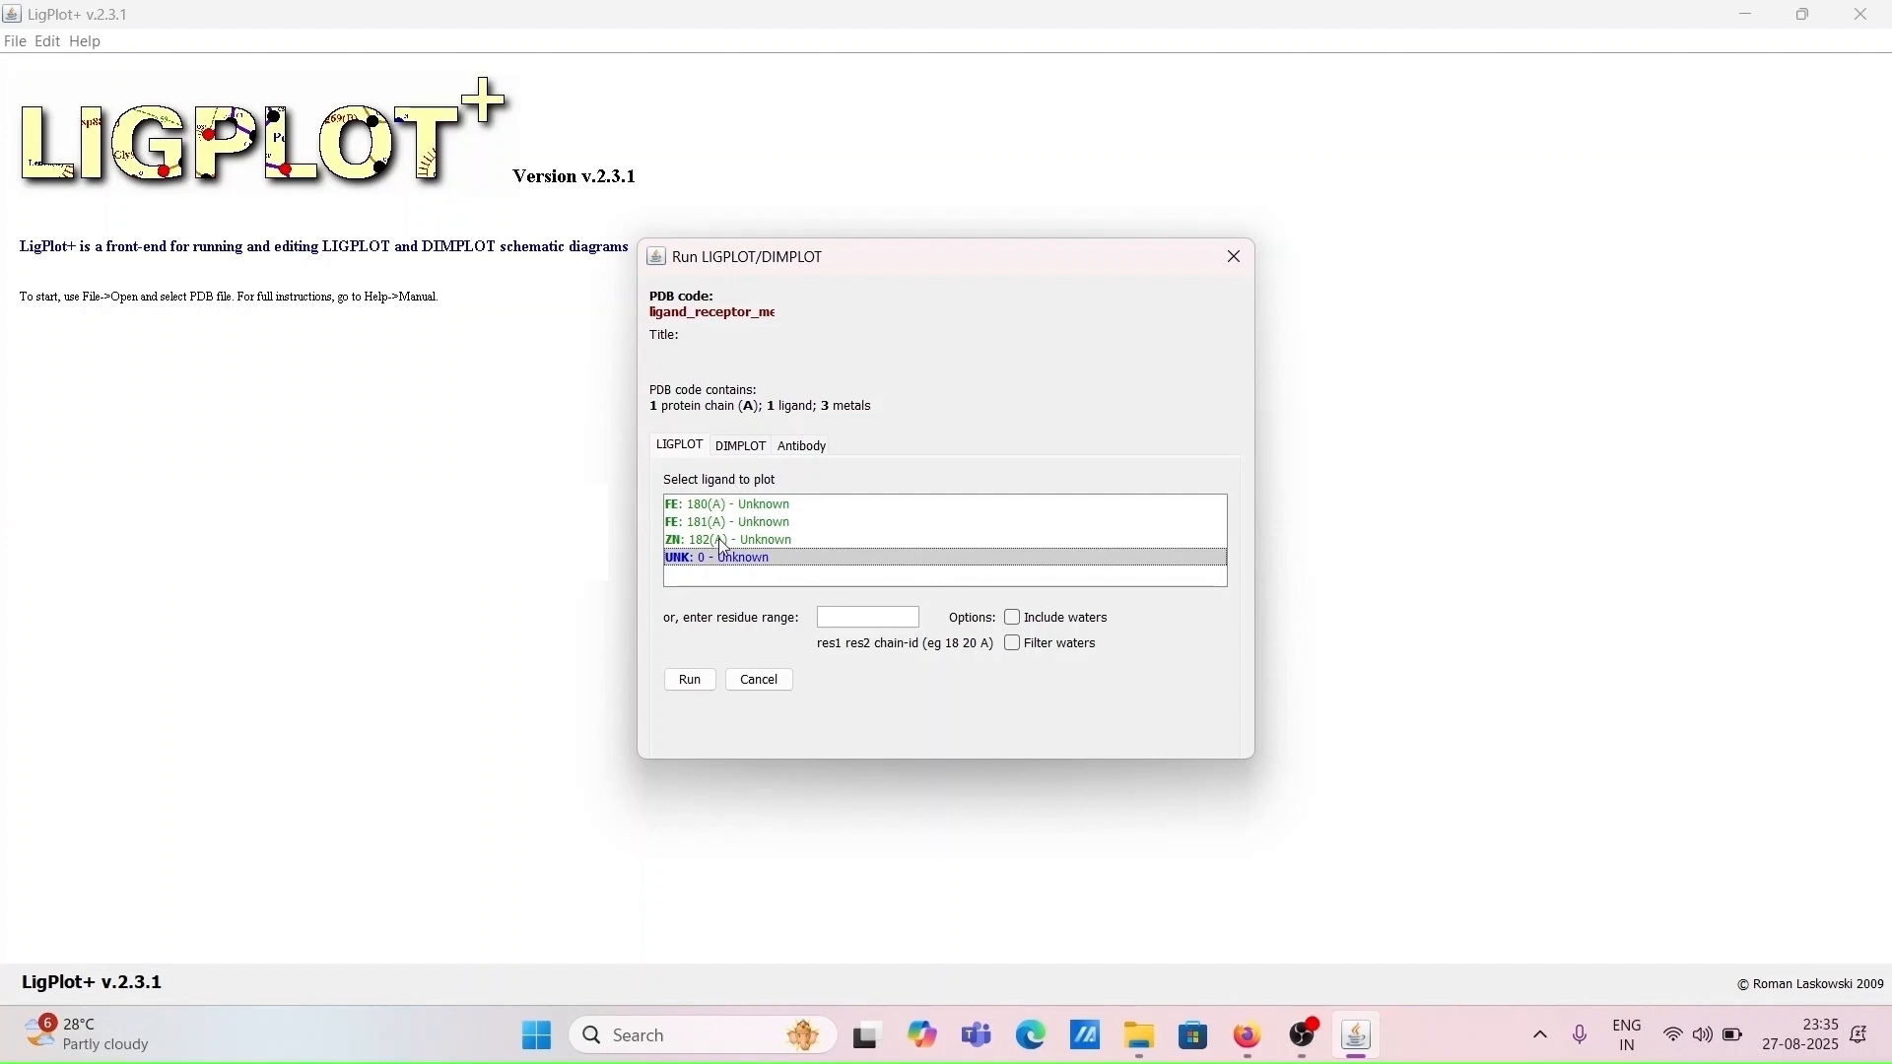
left_click(702, 687)
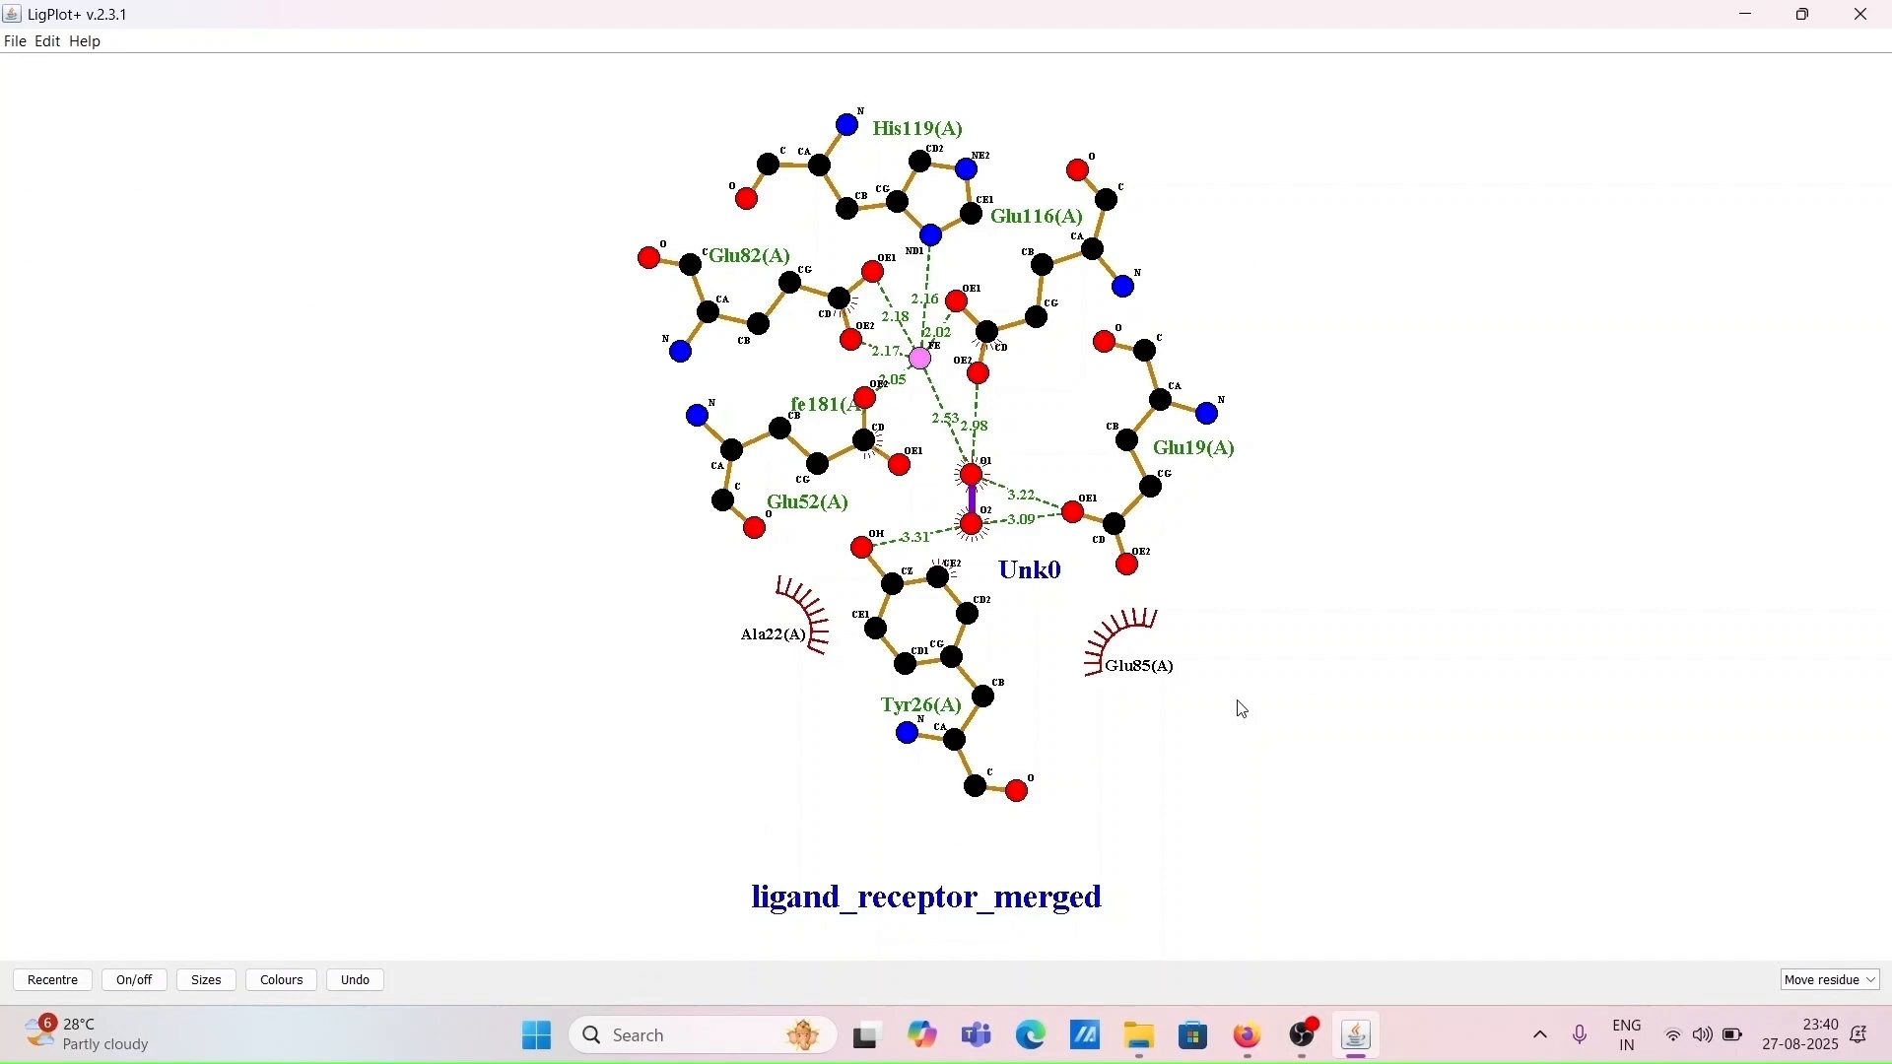
Reposition the Unk0 and fe181(A) labels slightly closer to their atoms in the diagram
left_click_drag(1039, 587, 1029, 580)
left_click_drag(839, 414, 842, 401)
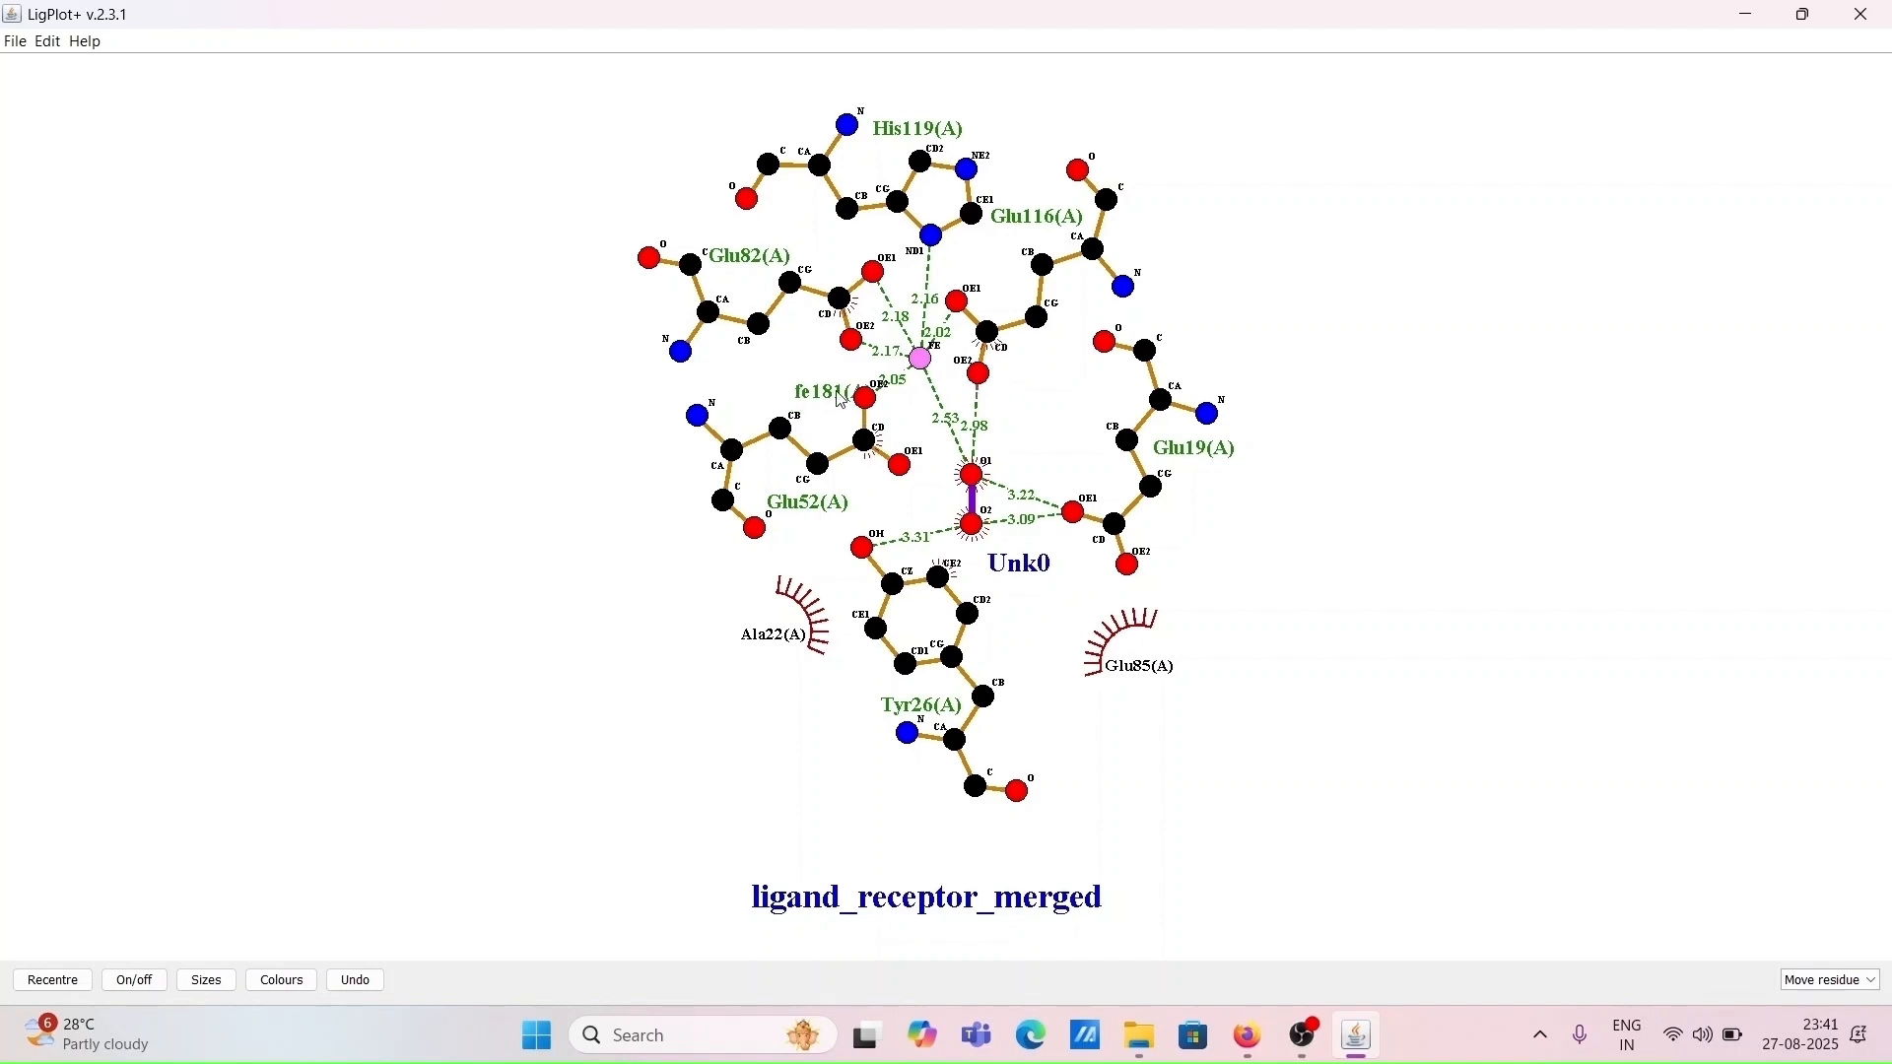
left_click_drag(842, 401, 843, 392)
Spread residues Glu19, Glu116, His119, Glu82, Glu52 and Tyr26 outward from the ligand and iron atom
left_click_drag(1176, 402, 1302, 378)
left_click_drag(1096, 247, 1281, 212)
left_click_drag(897, 230, 879, 173)
left_click_drag(803, 299, 590, 268)
left_click_drag(780, 458, 595, 488)
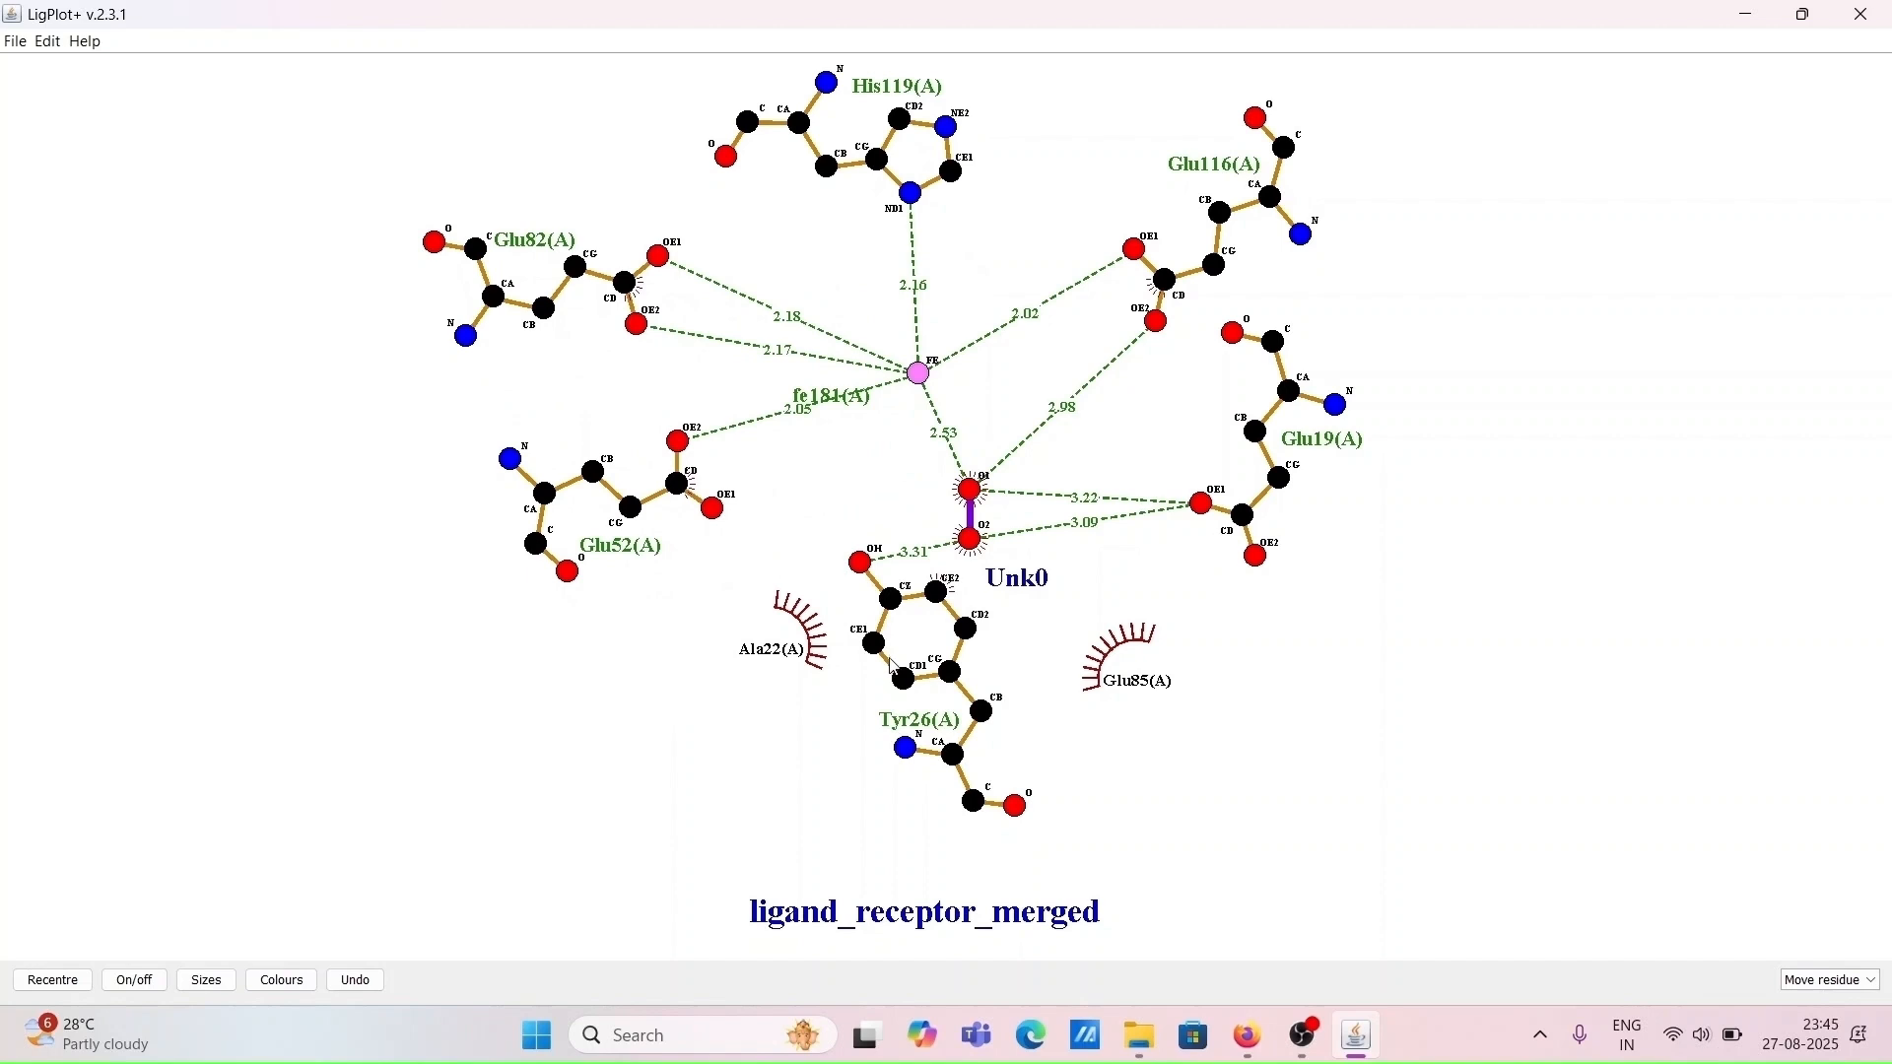
left_click_drag(900, 680, 880, 734)
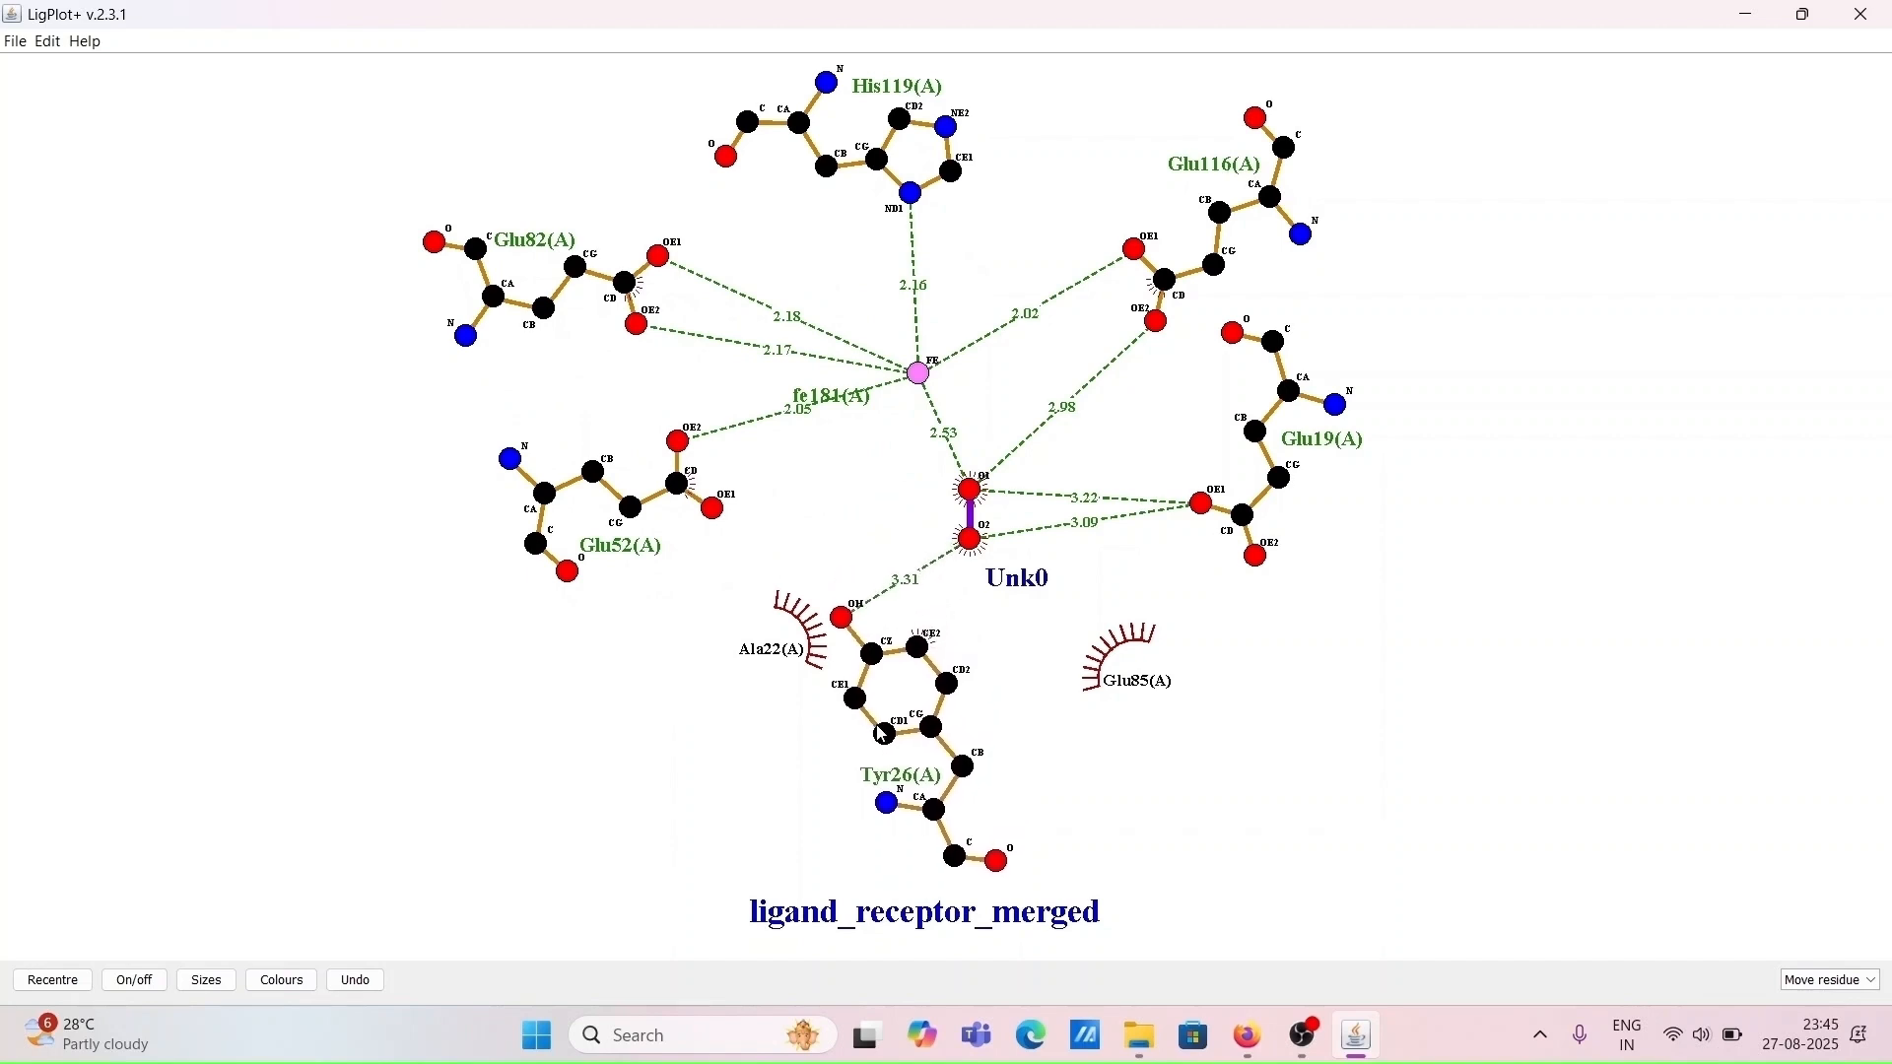
Rename the ligand label Unk0 to H2O2, place it just below the ligand, and move the fe181(A) label beneath the iron atom
double_click(1026, 585)
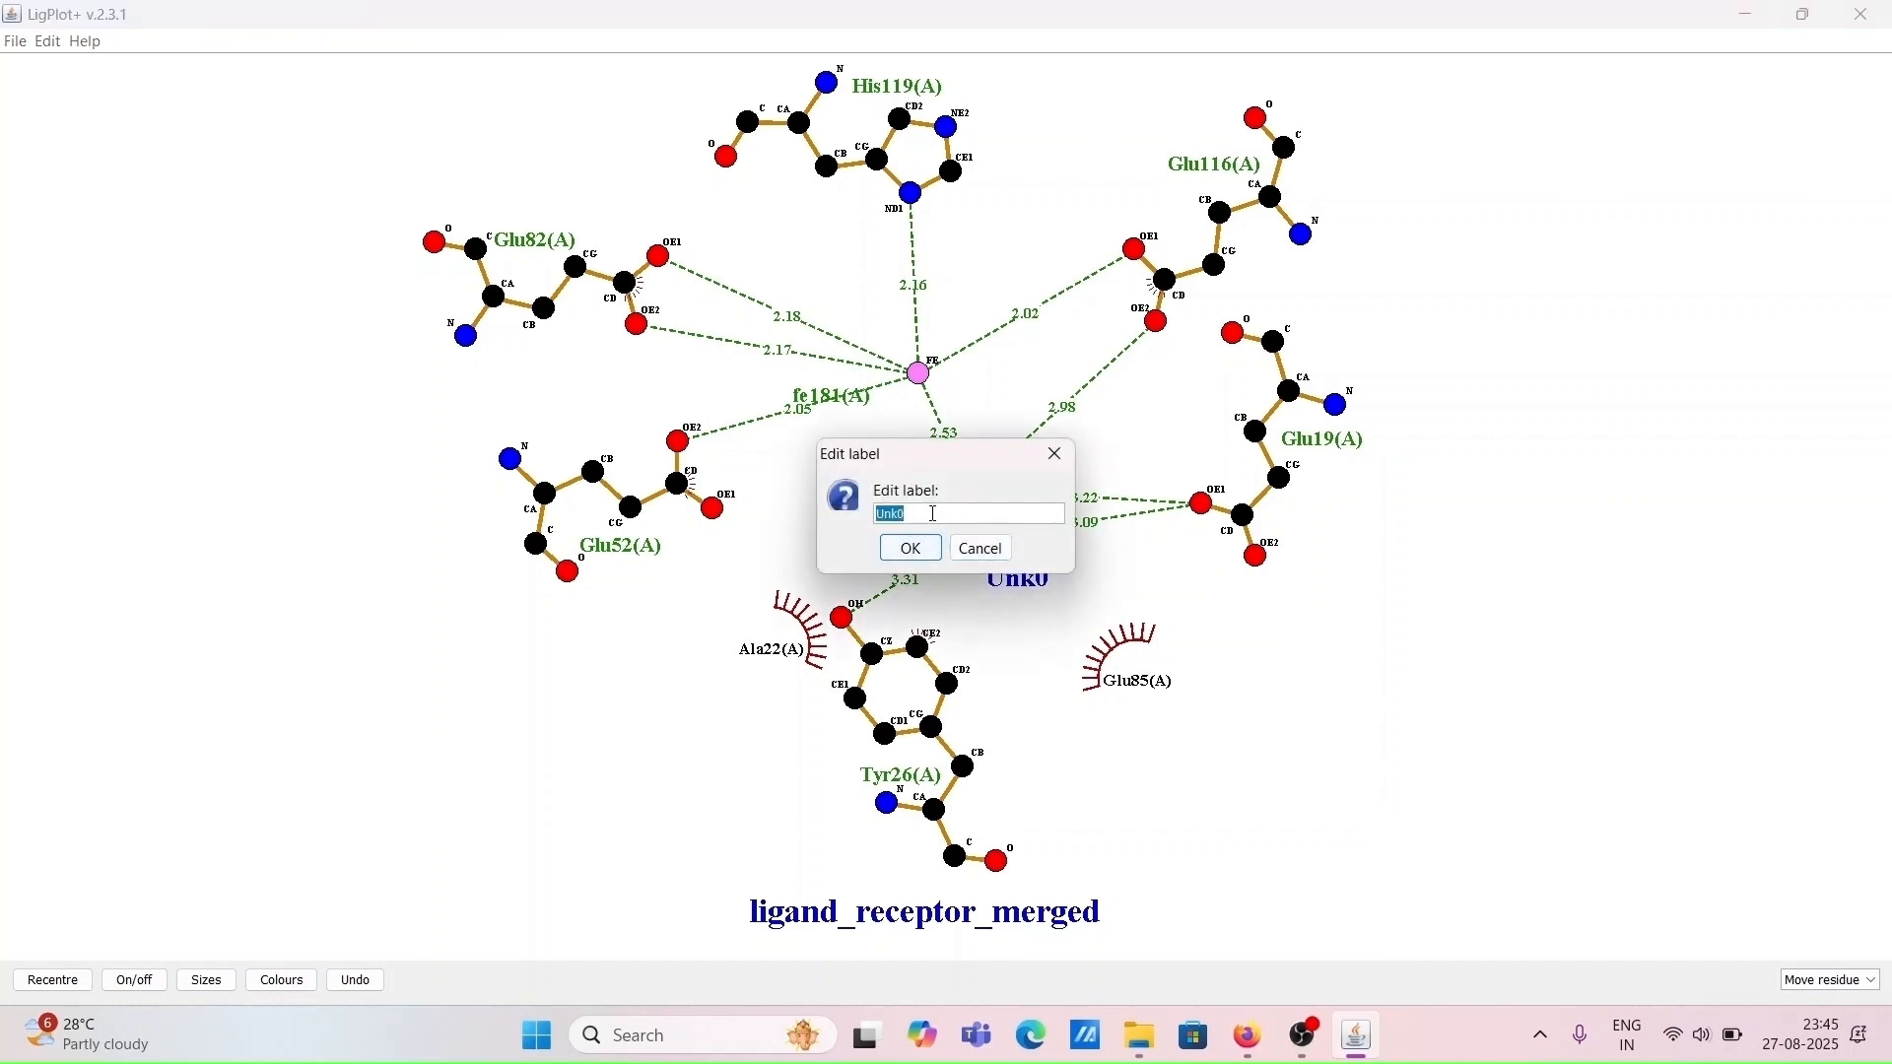
type("h")
type("H2O2")
left_click(908, 548)
left_click_drag(1000, 588, 977, 584)
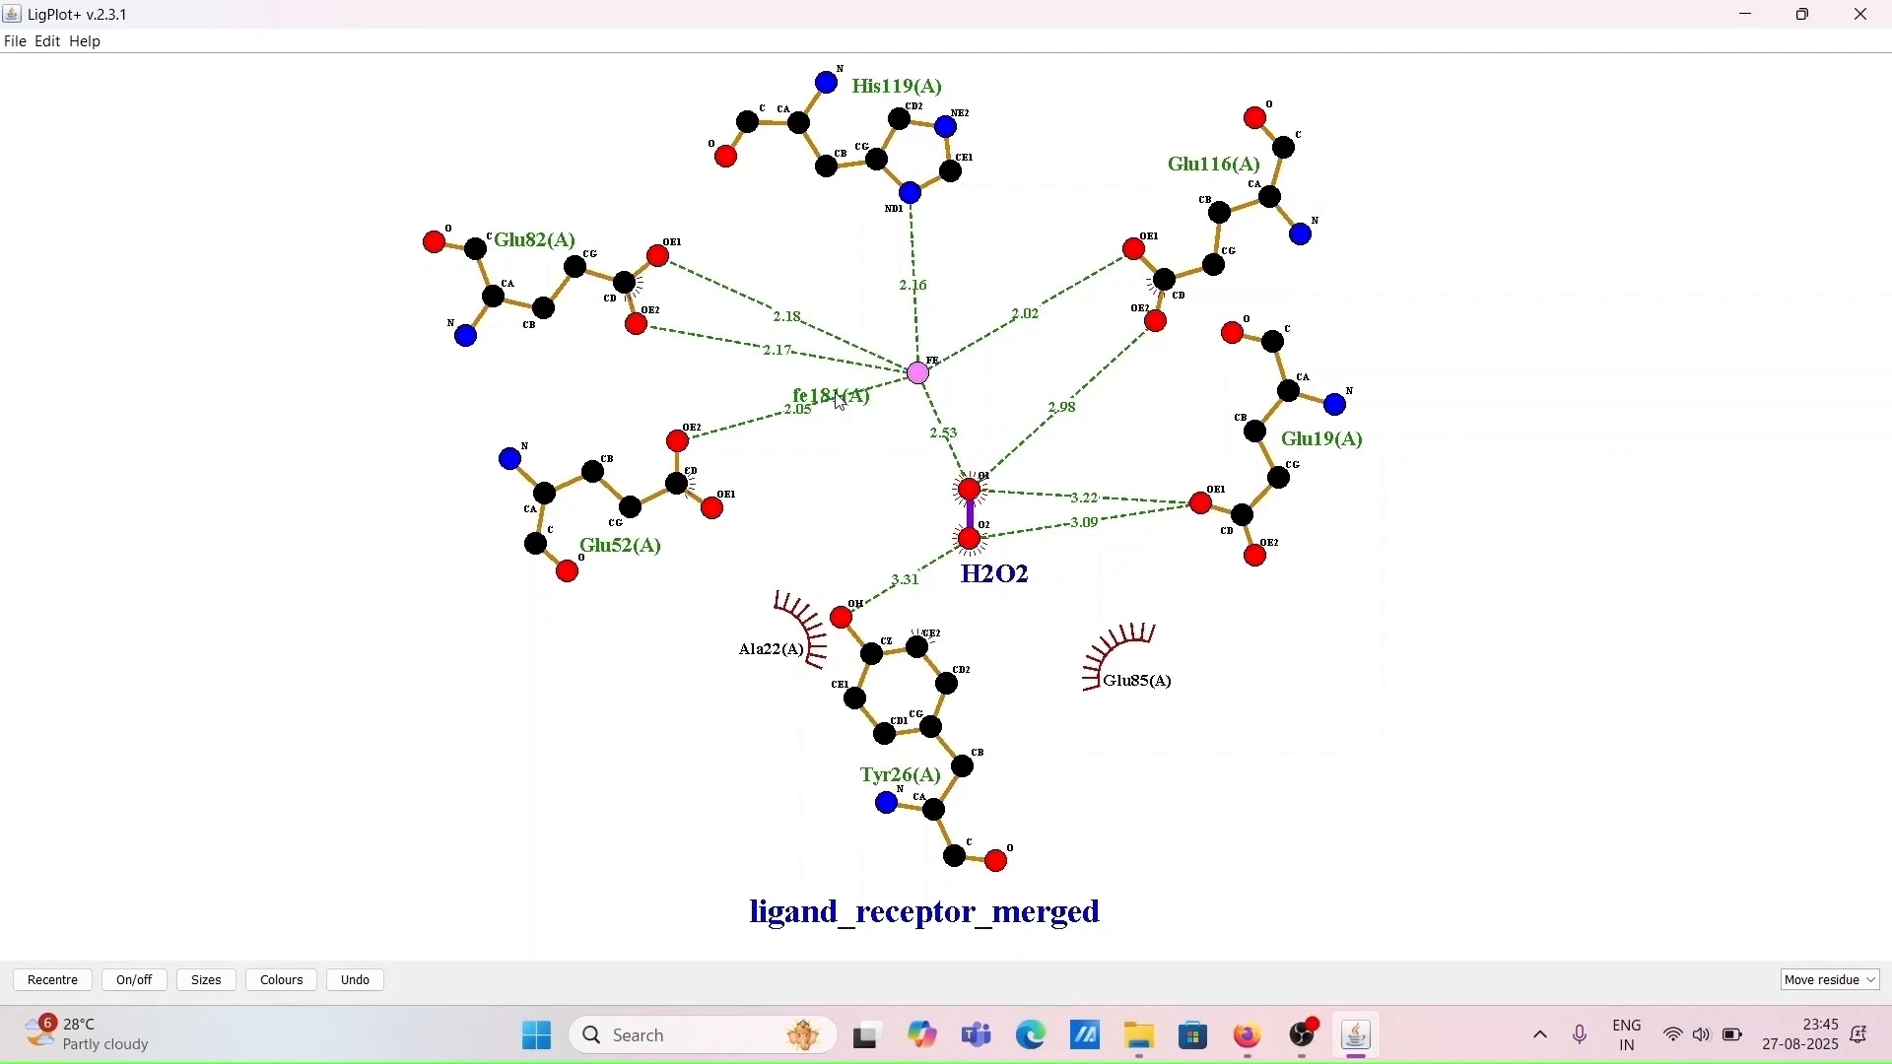
left_click_drag(854, 413, 906, 422)
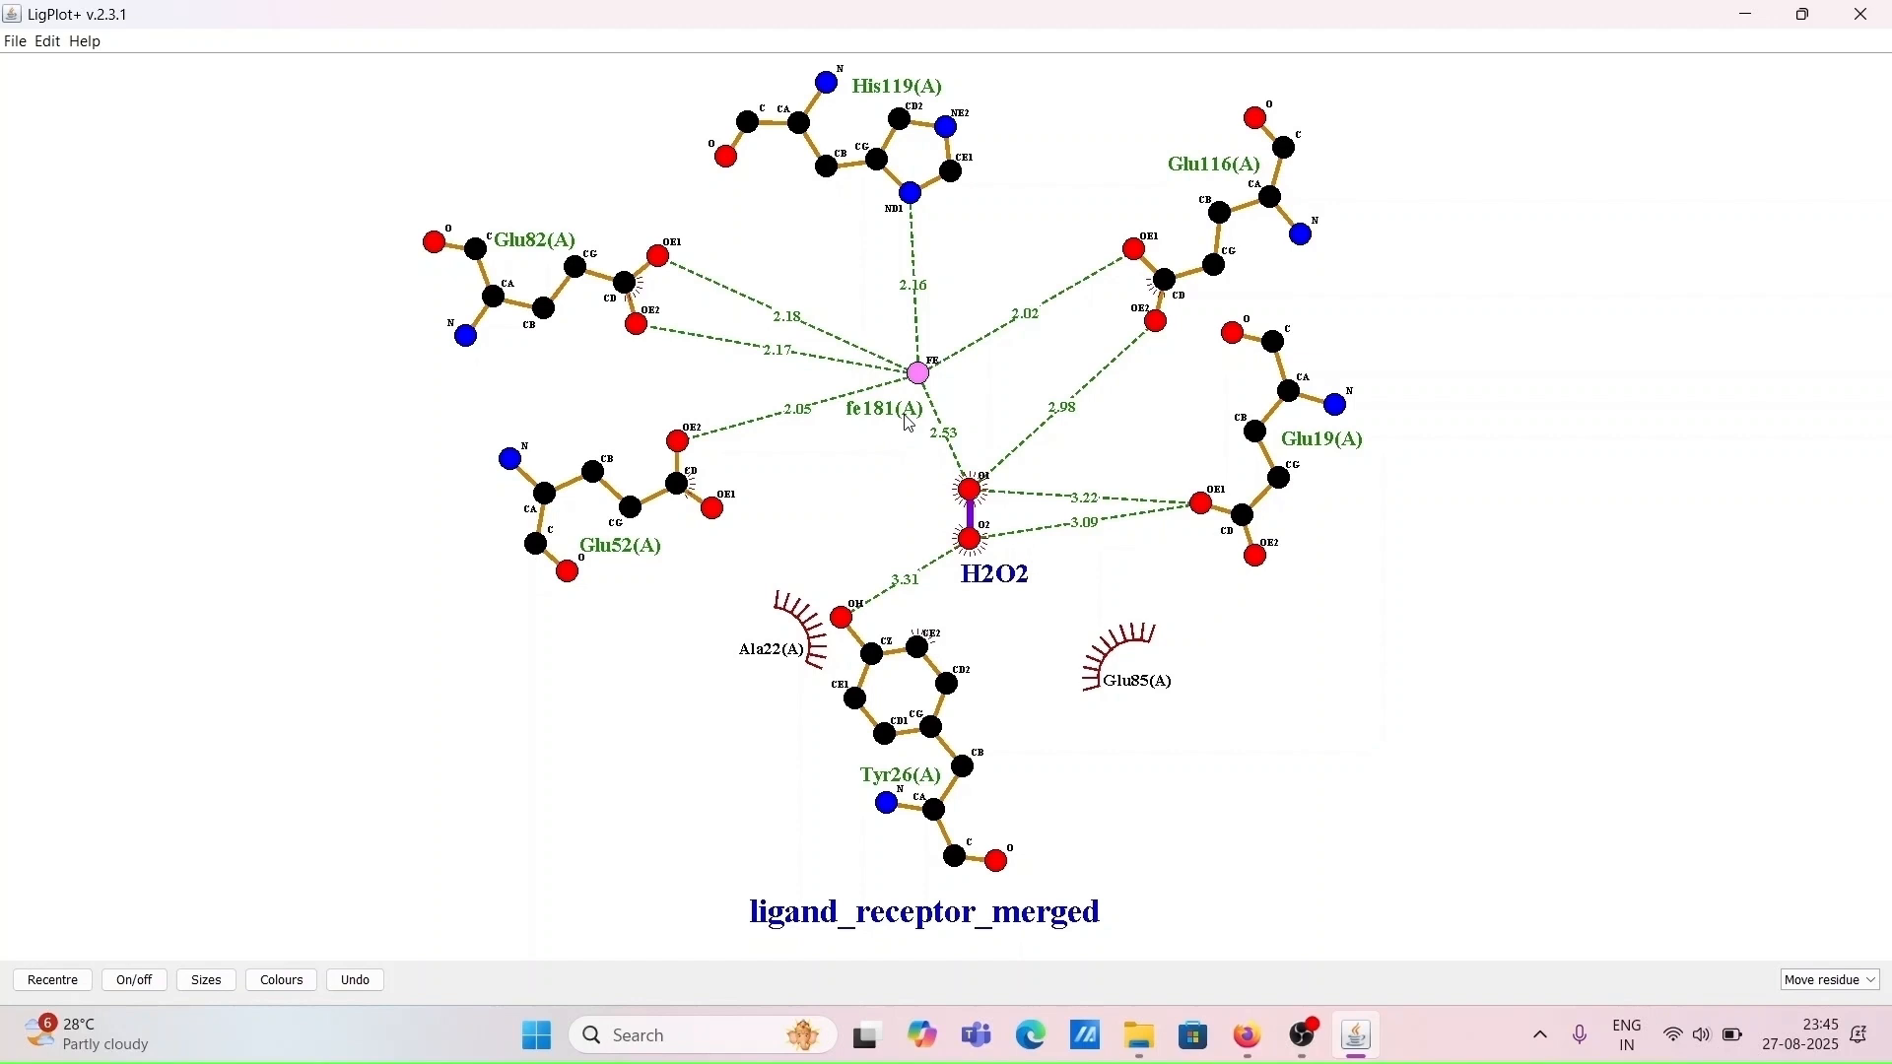
Open the plot title's label for editing and close the edit
double_click(971, 920)
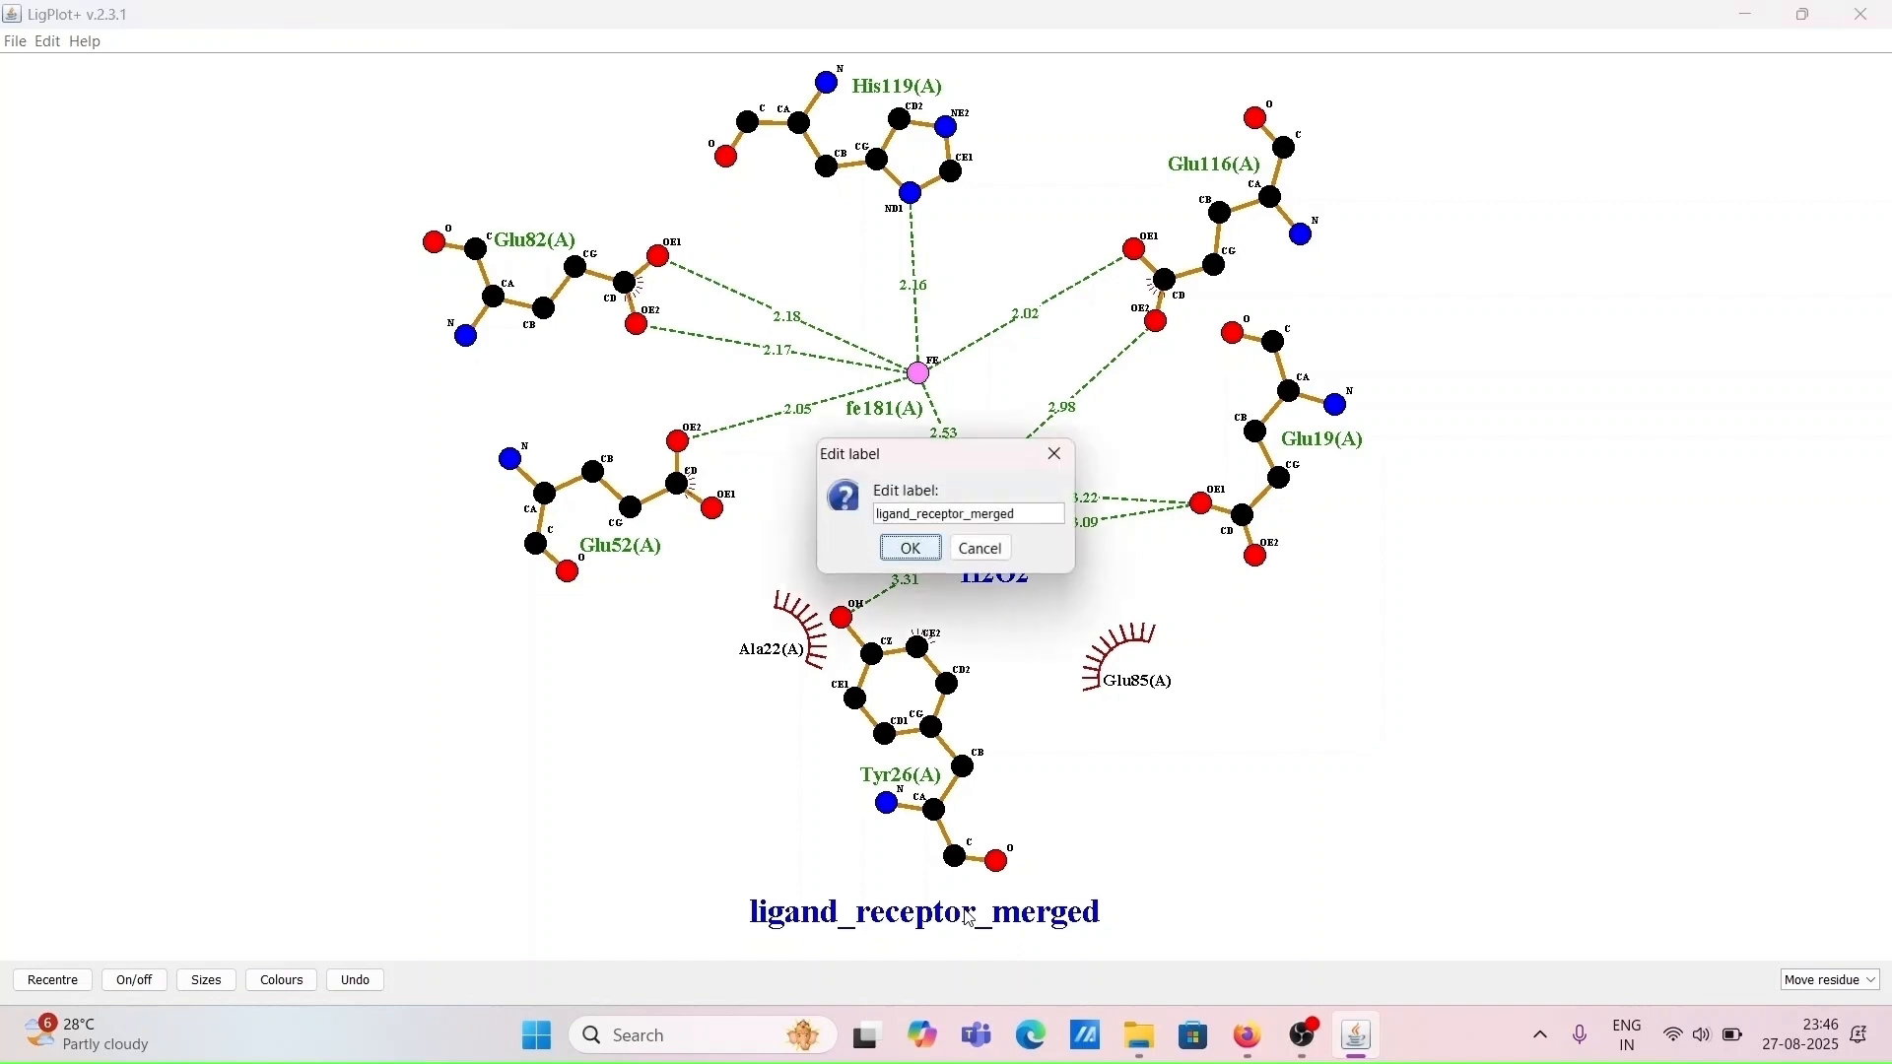
left_click(1003, 517)
left_click(911, 548)
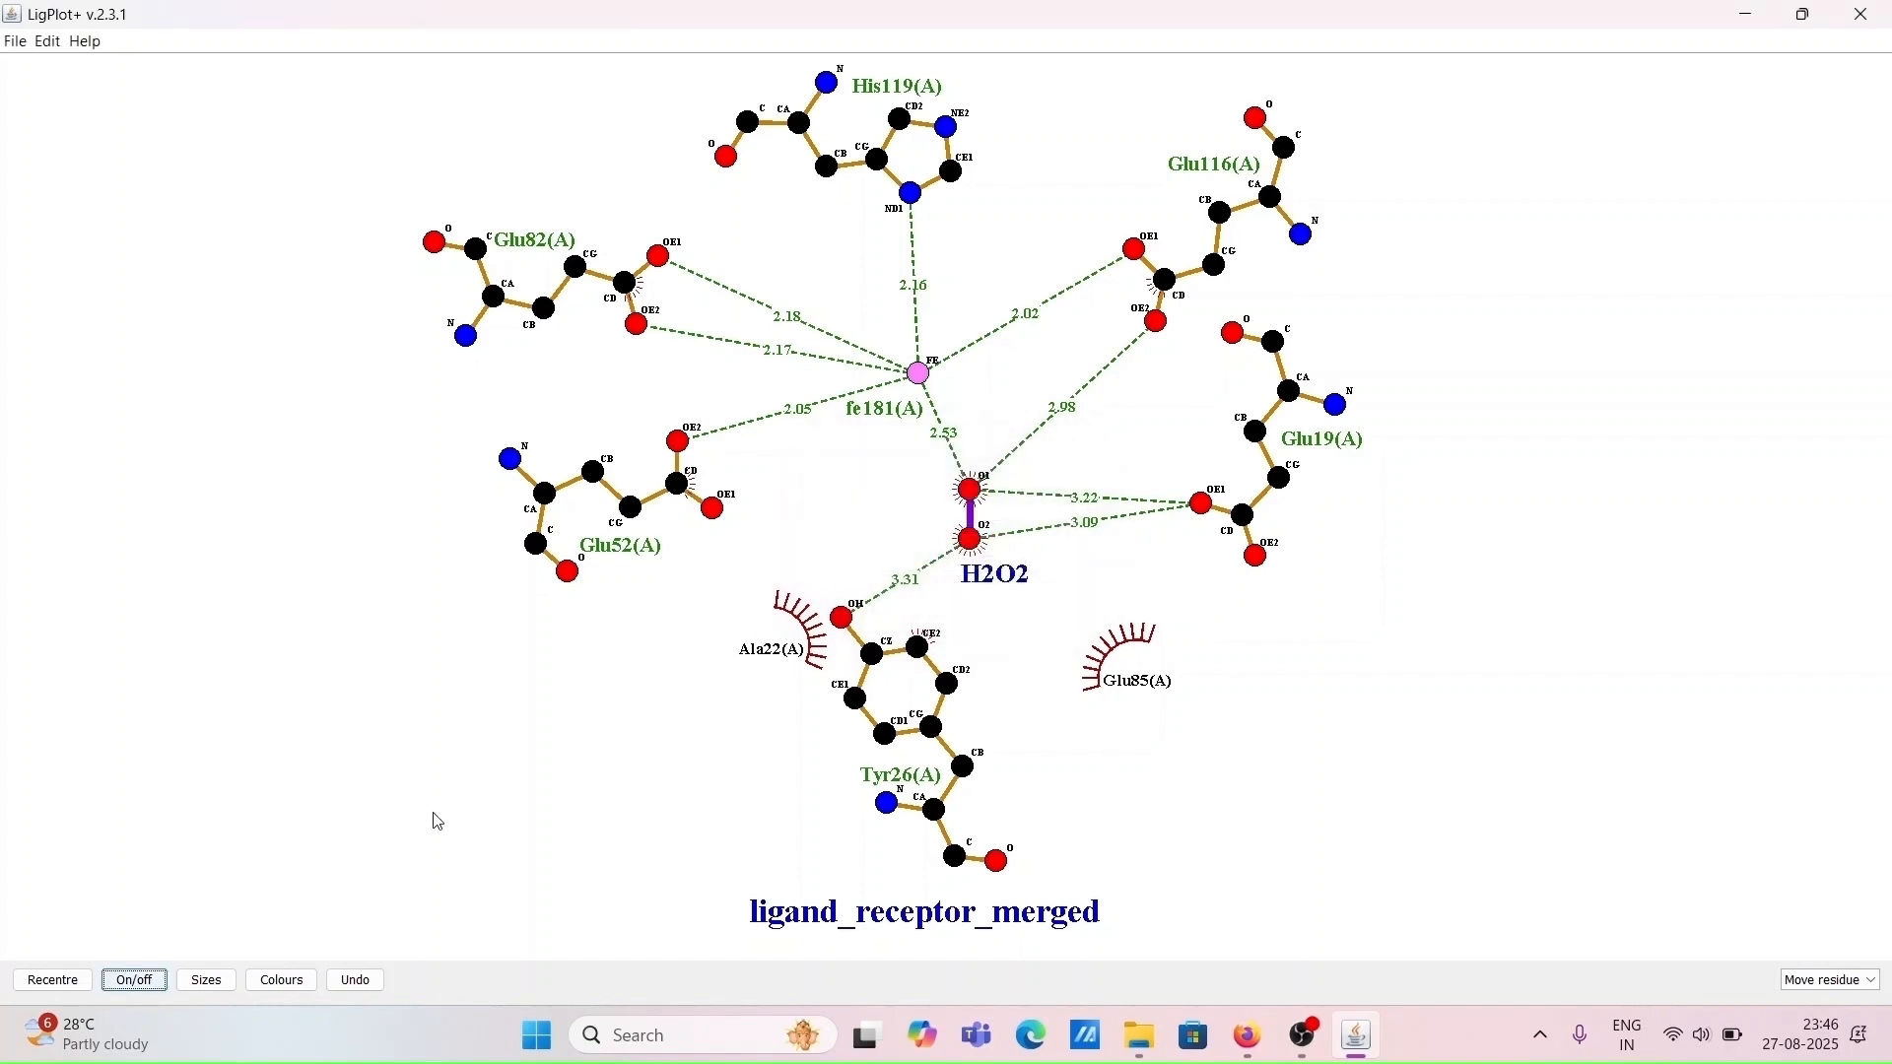
Turn off the ligand residue names and turn on hydrophobic interactions in the plot
left_click(134, 981)
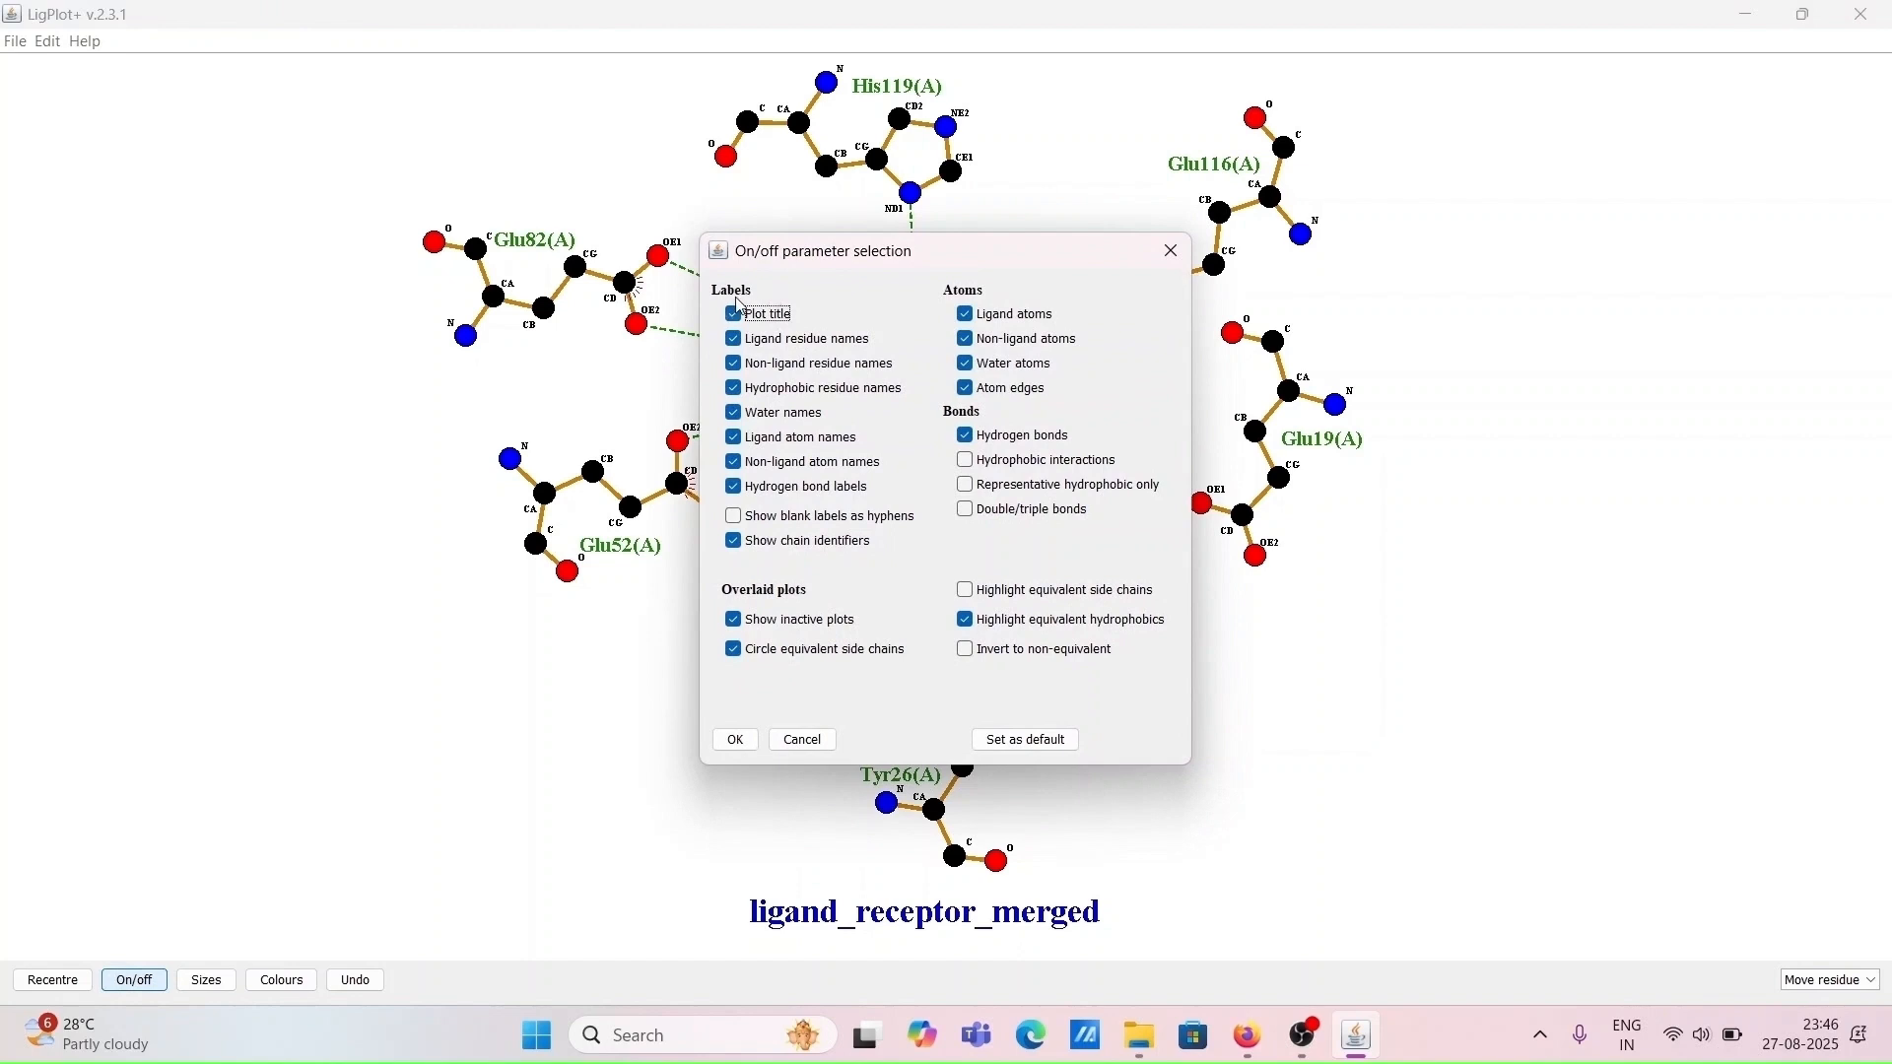
left_click(735, 341)
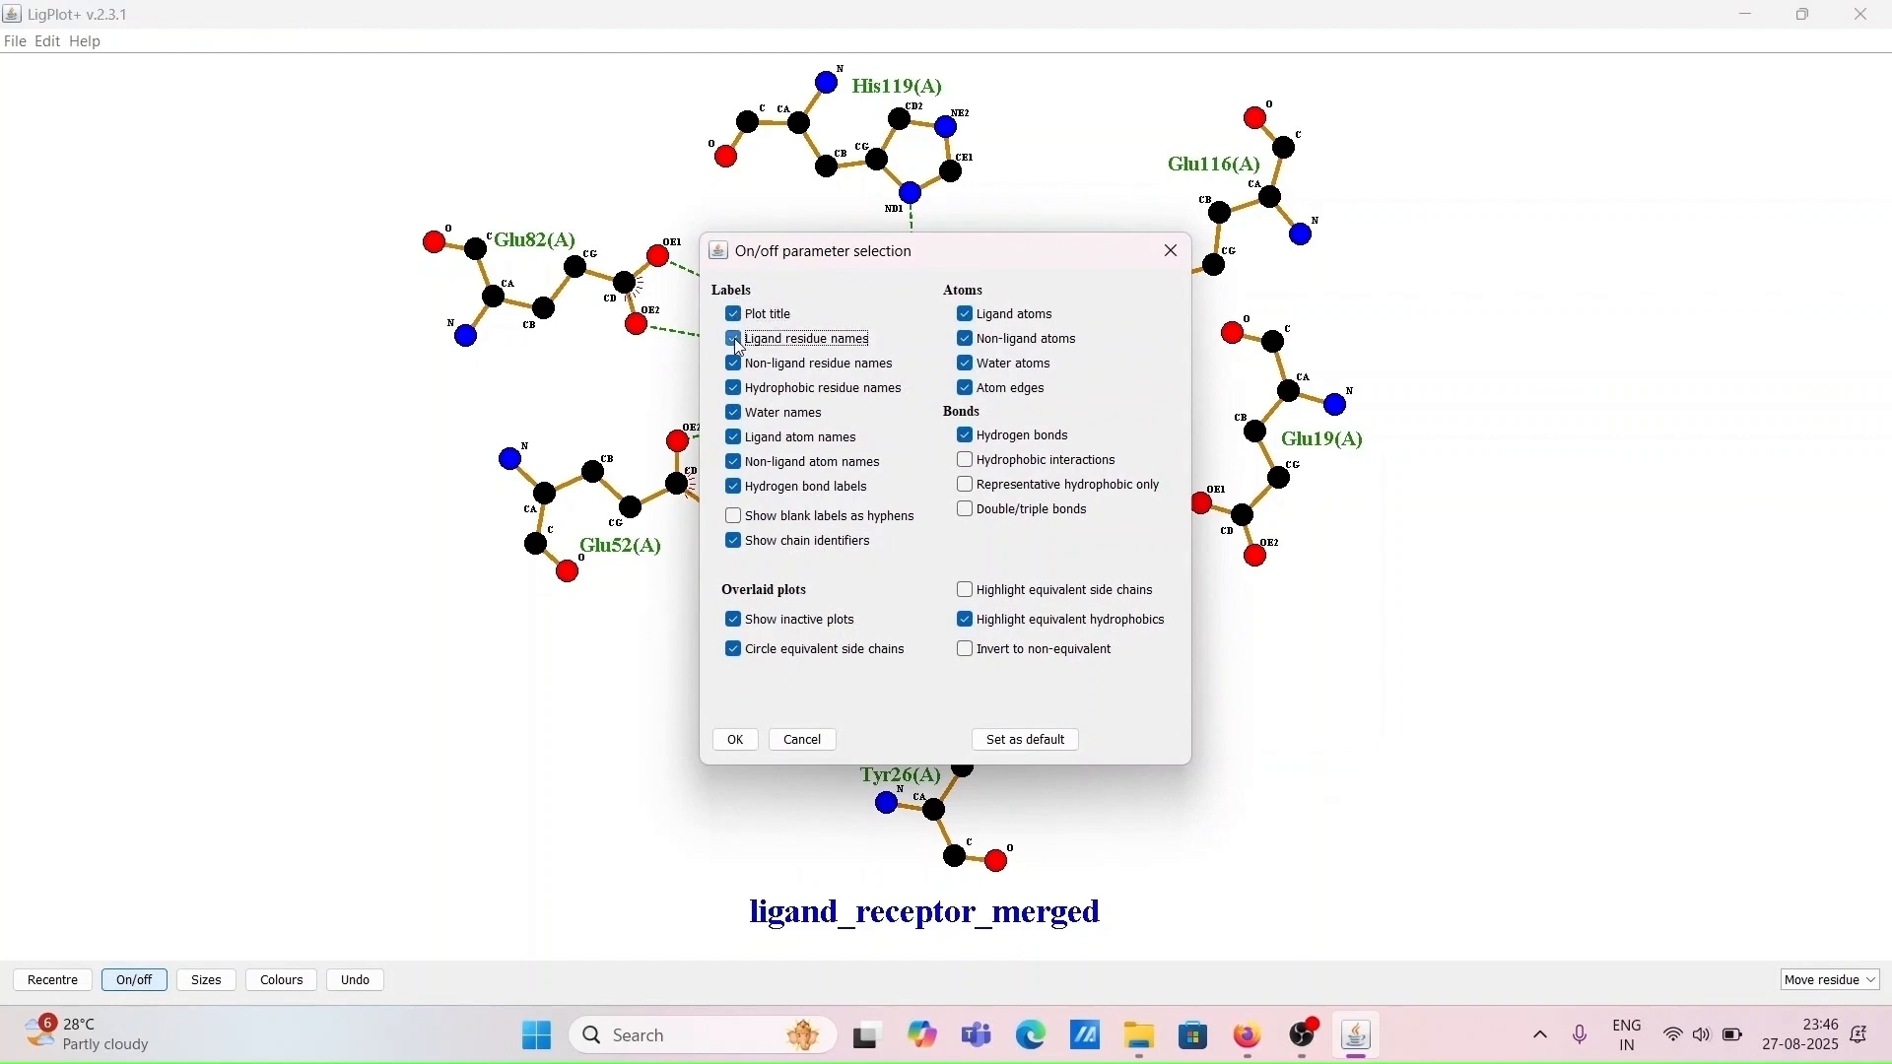
left_click(968, 468)
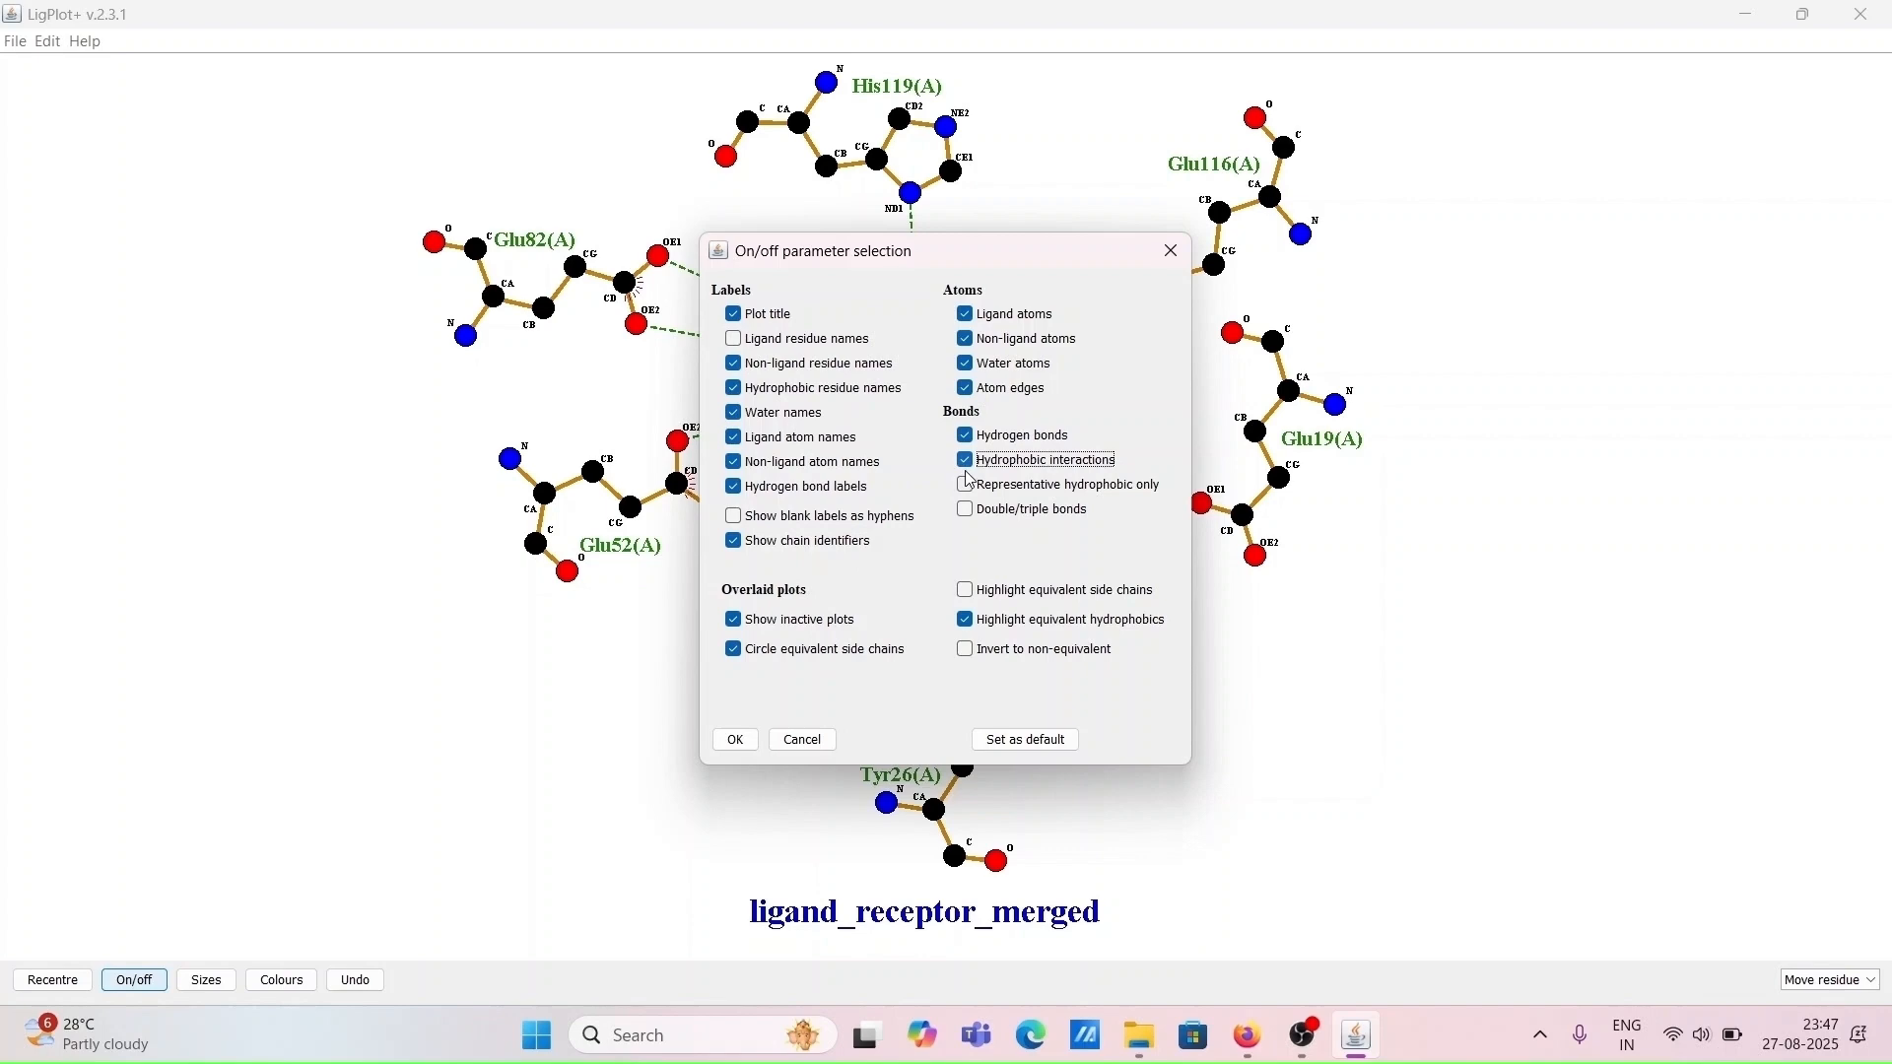
left_click(745, 743)
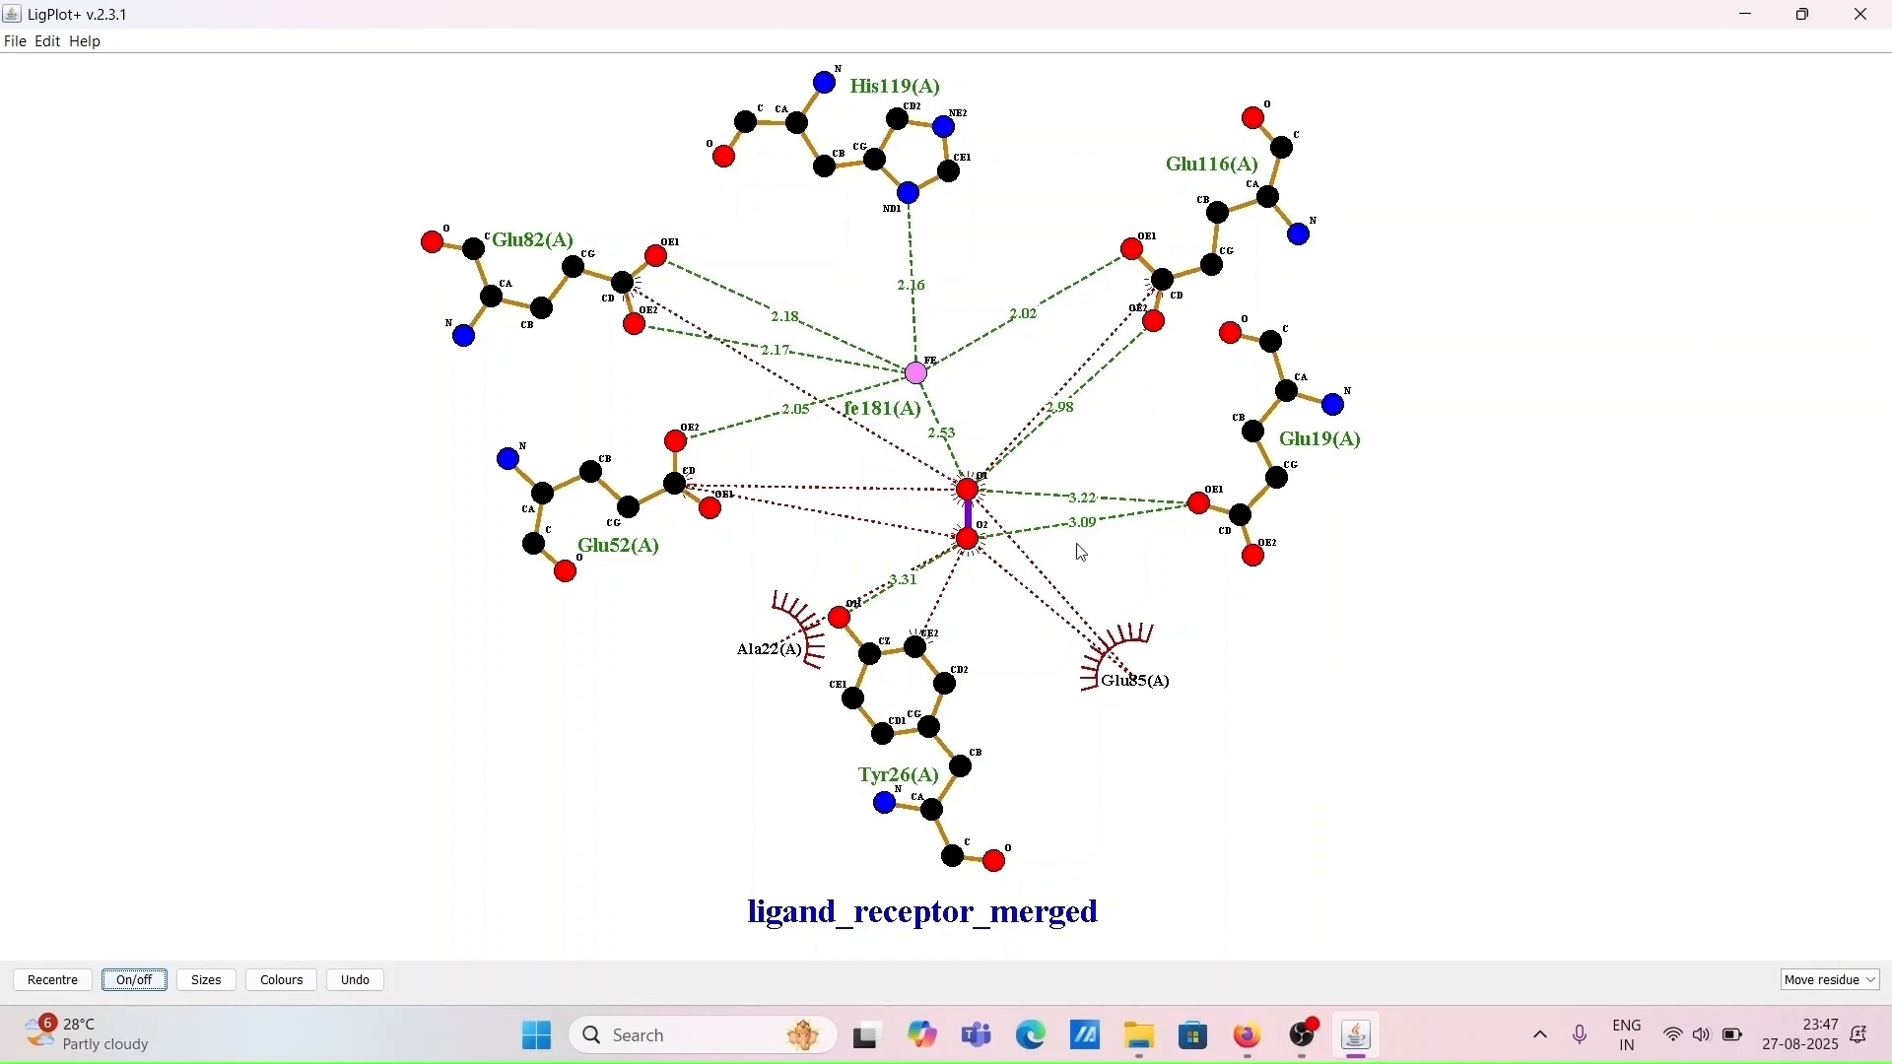
Turn the ligand residue names back on and shift the H2O2 label slightly lower
left_click(138, 980)
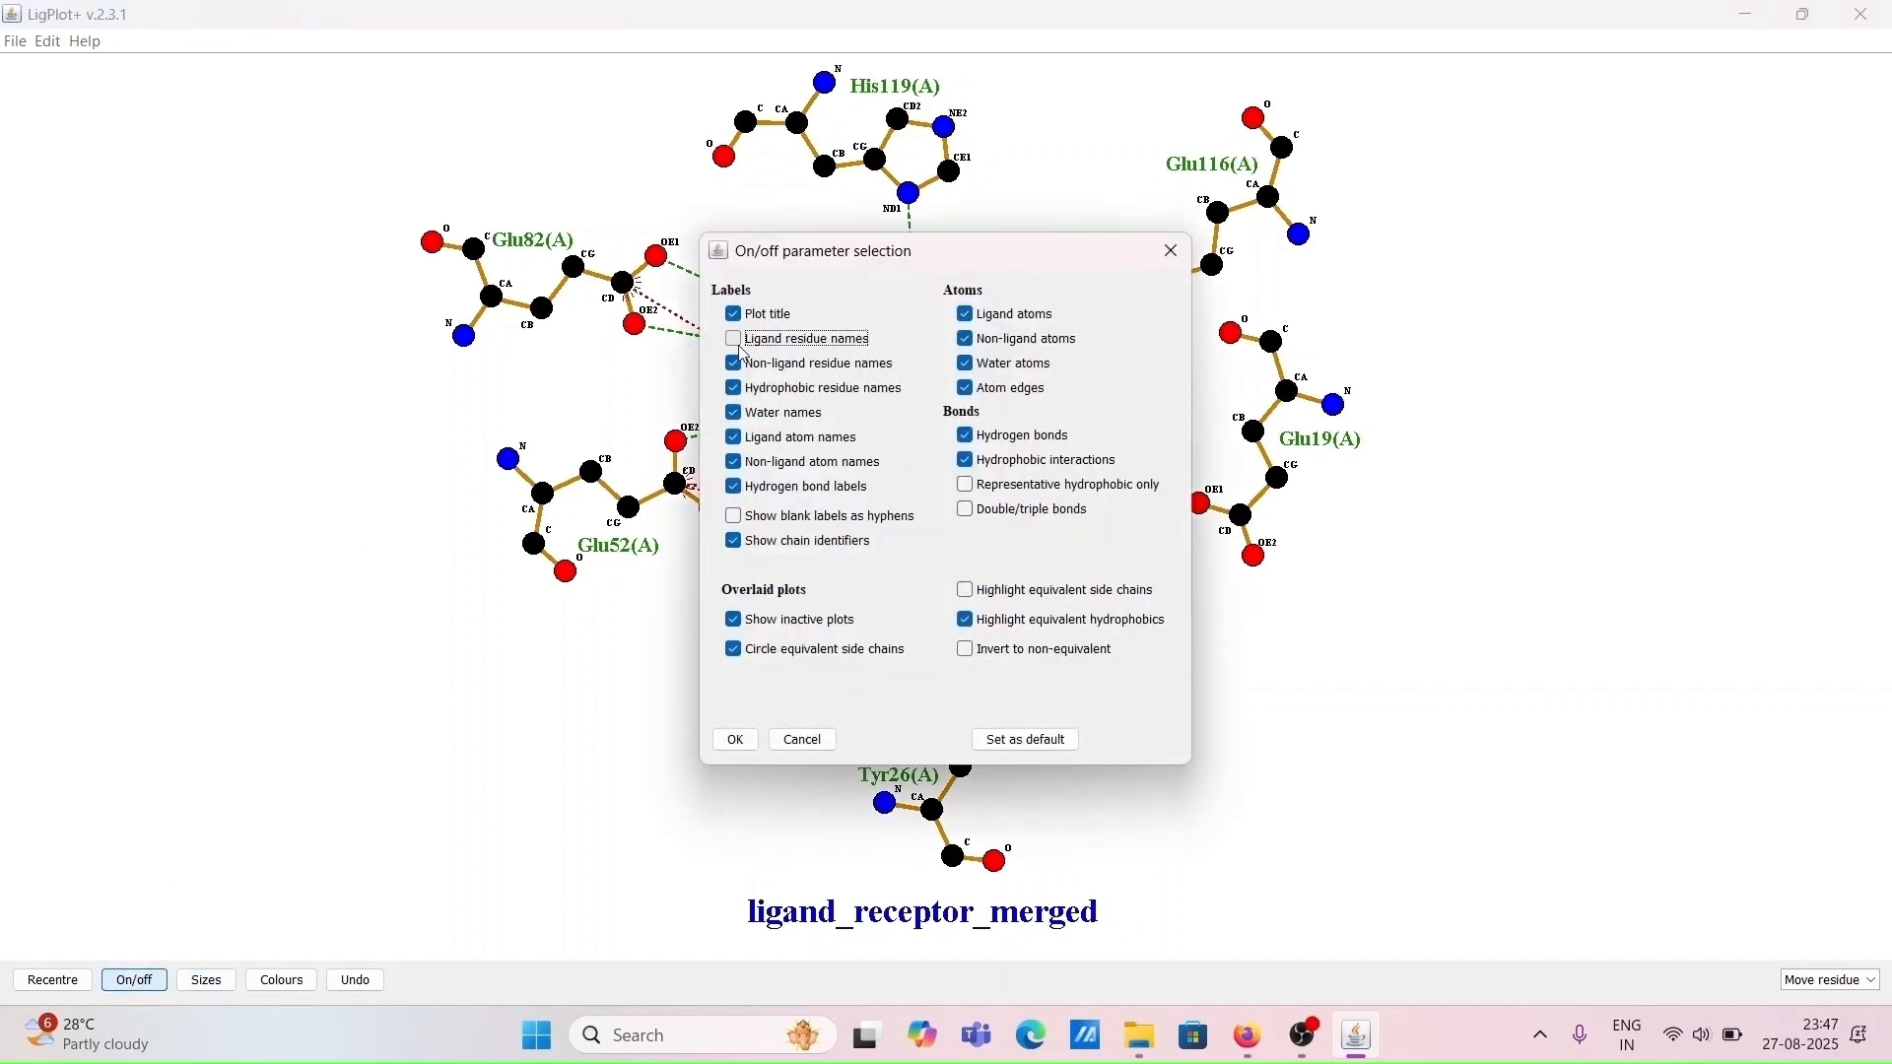
left_click(731, 745)
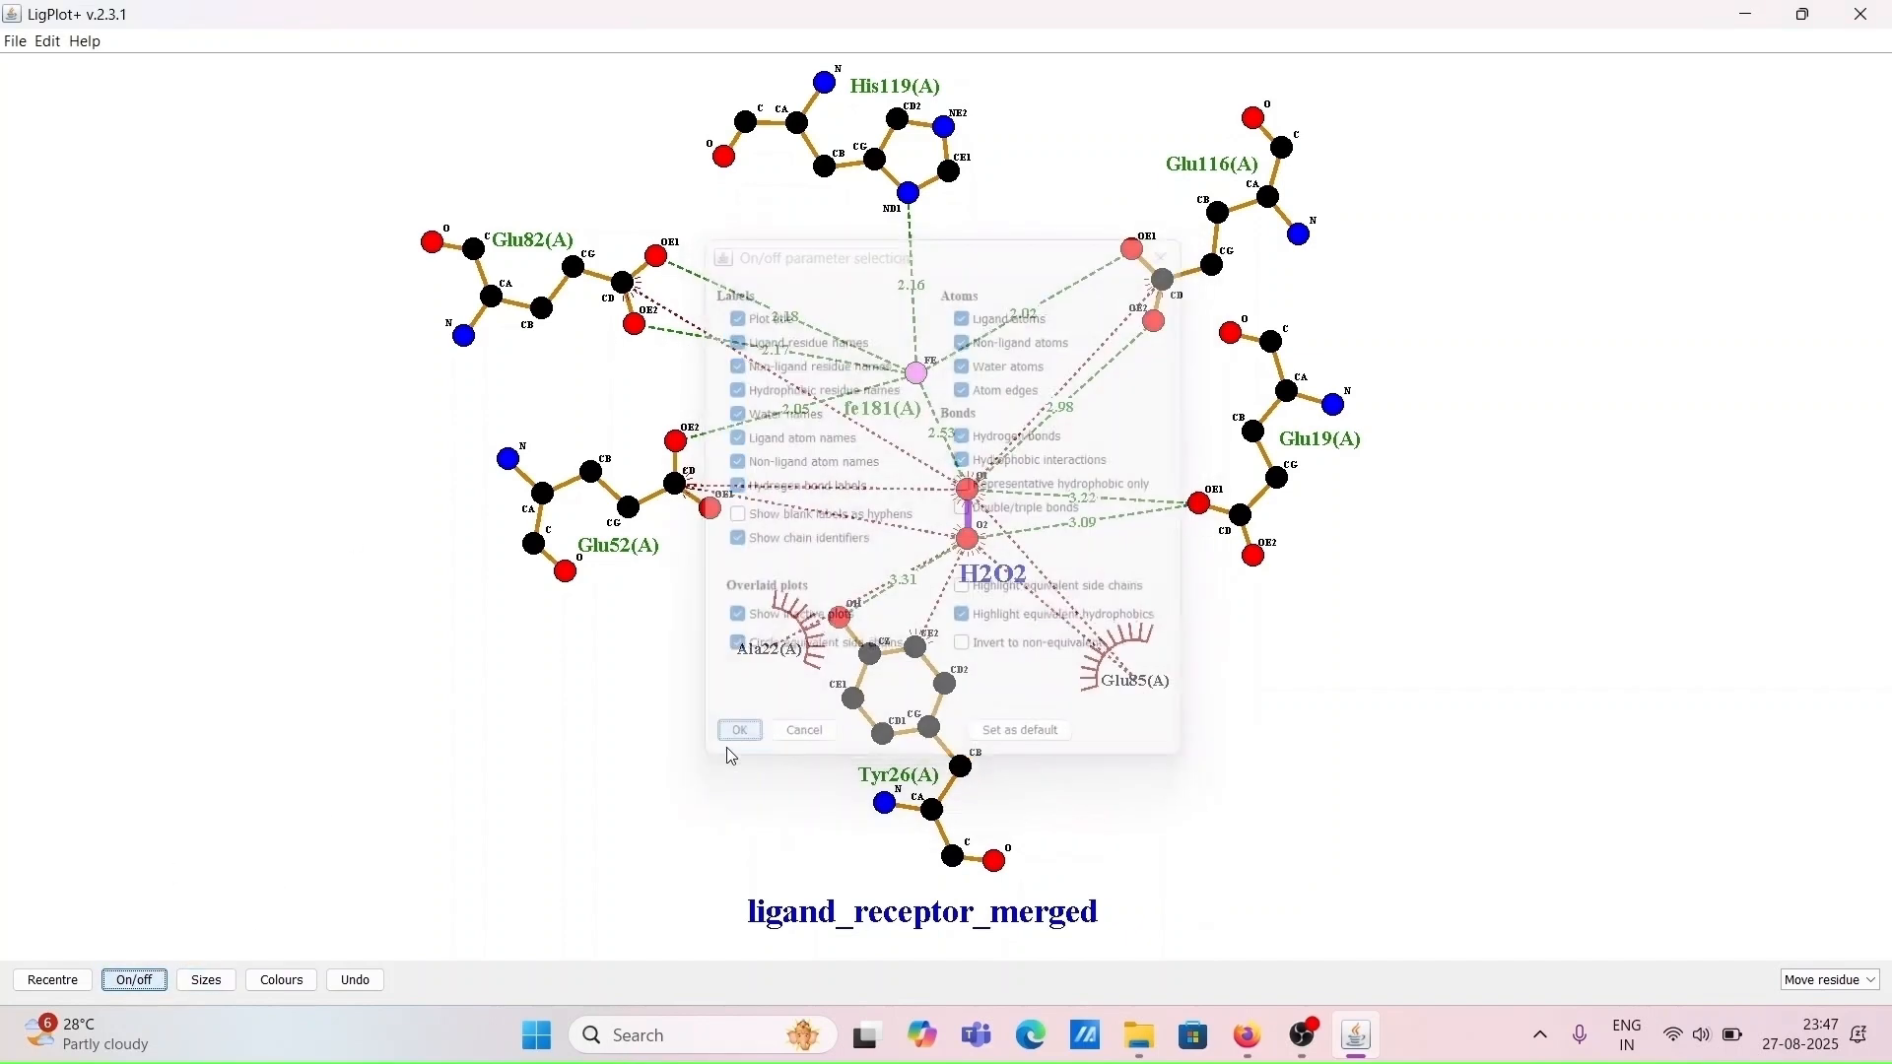
left_click_drag(1006, 590, 1000, 608)
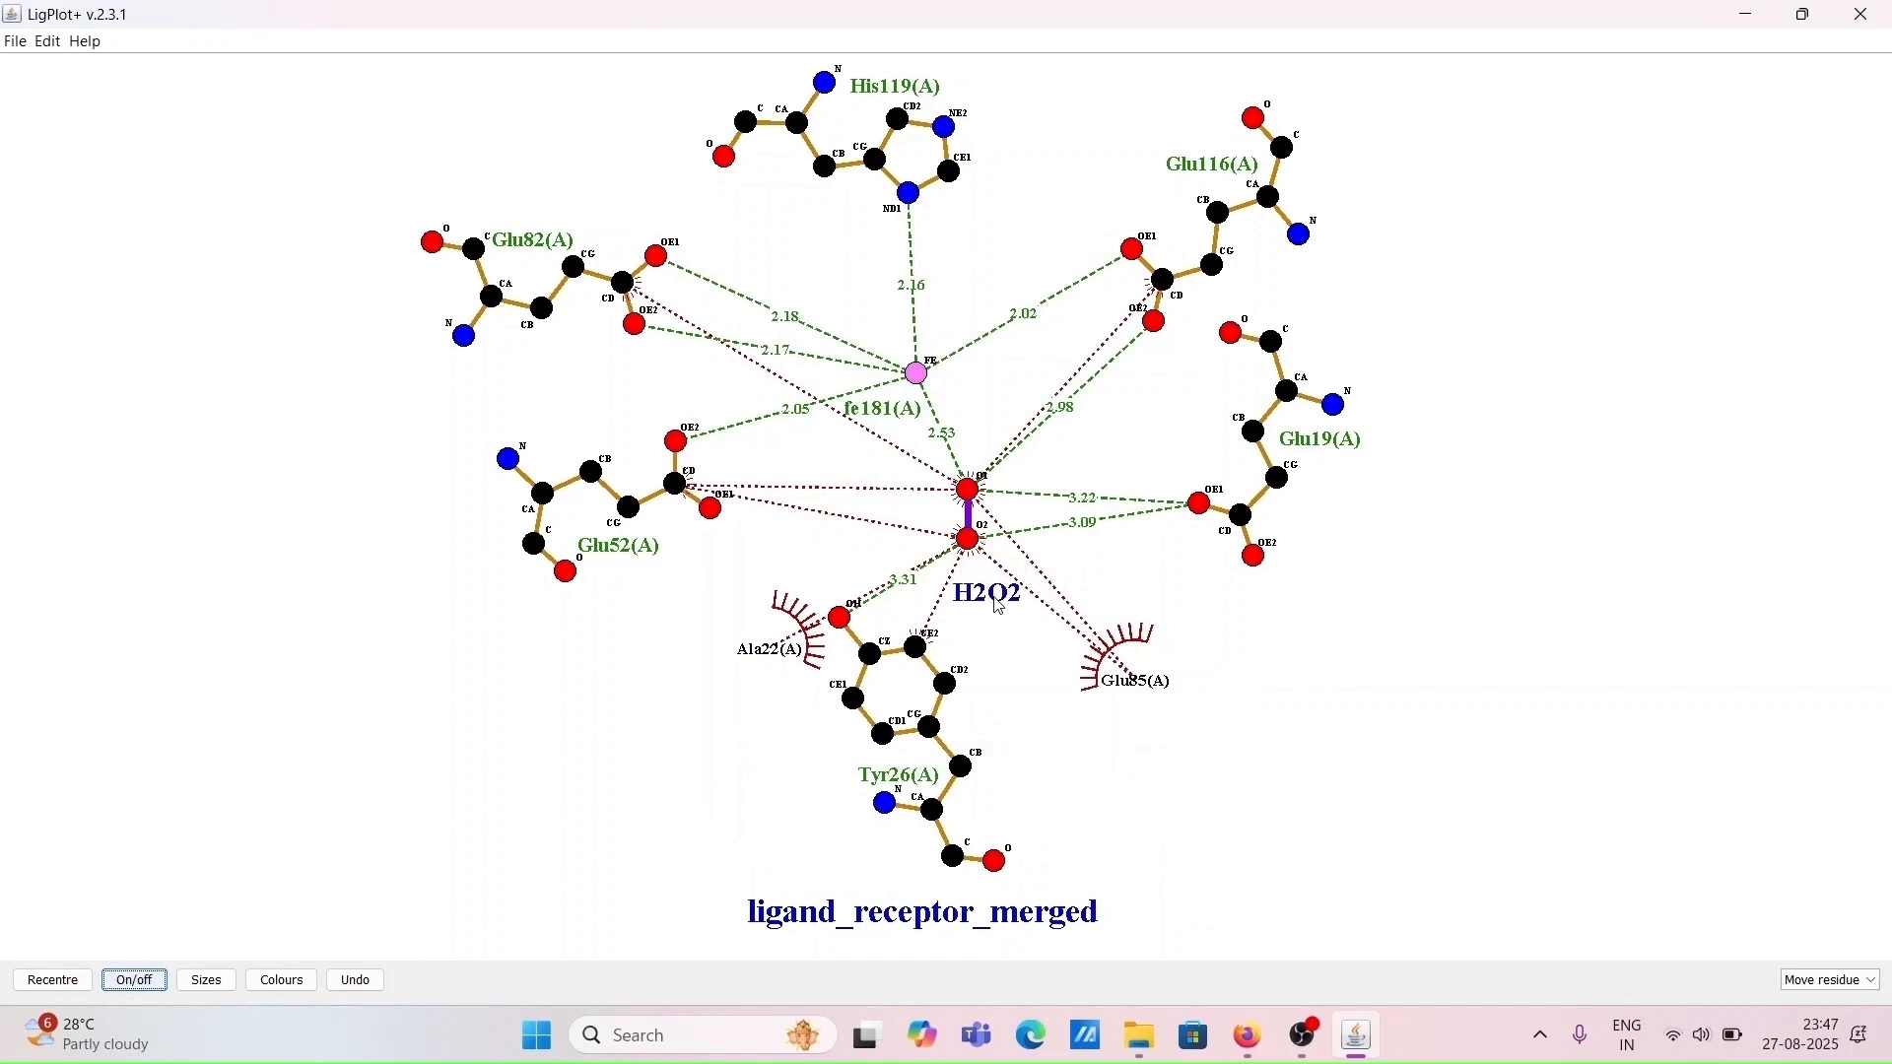
Set the ligand atom names' label size to 1.00 and move the enlarged O1 and O2 labels clear of the ligand atoms
key("Tab")
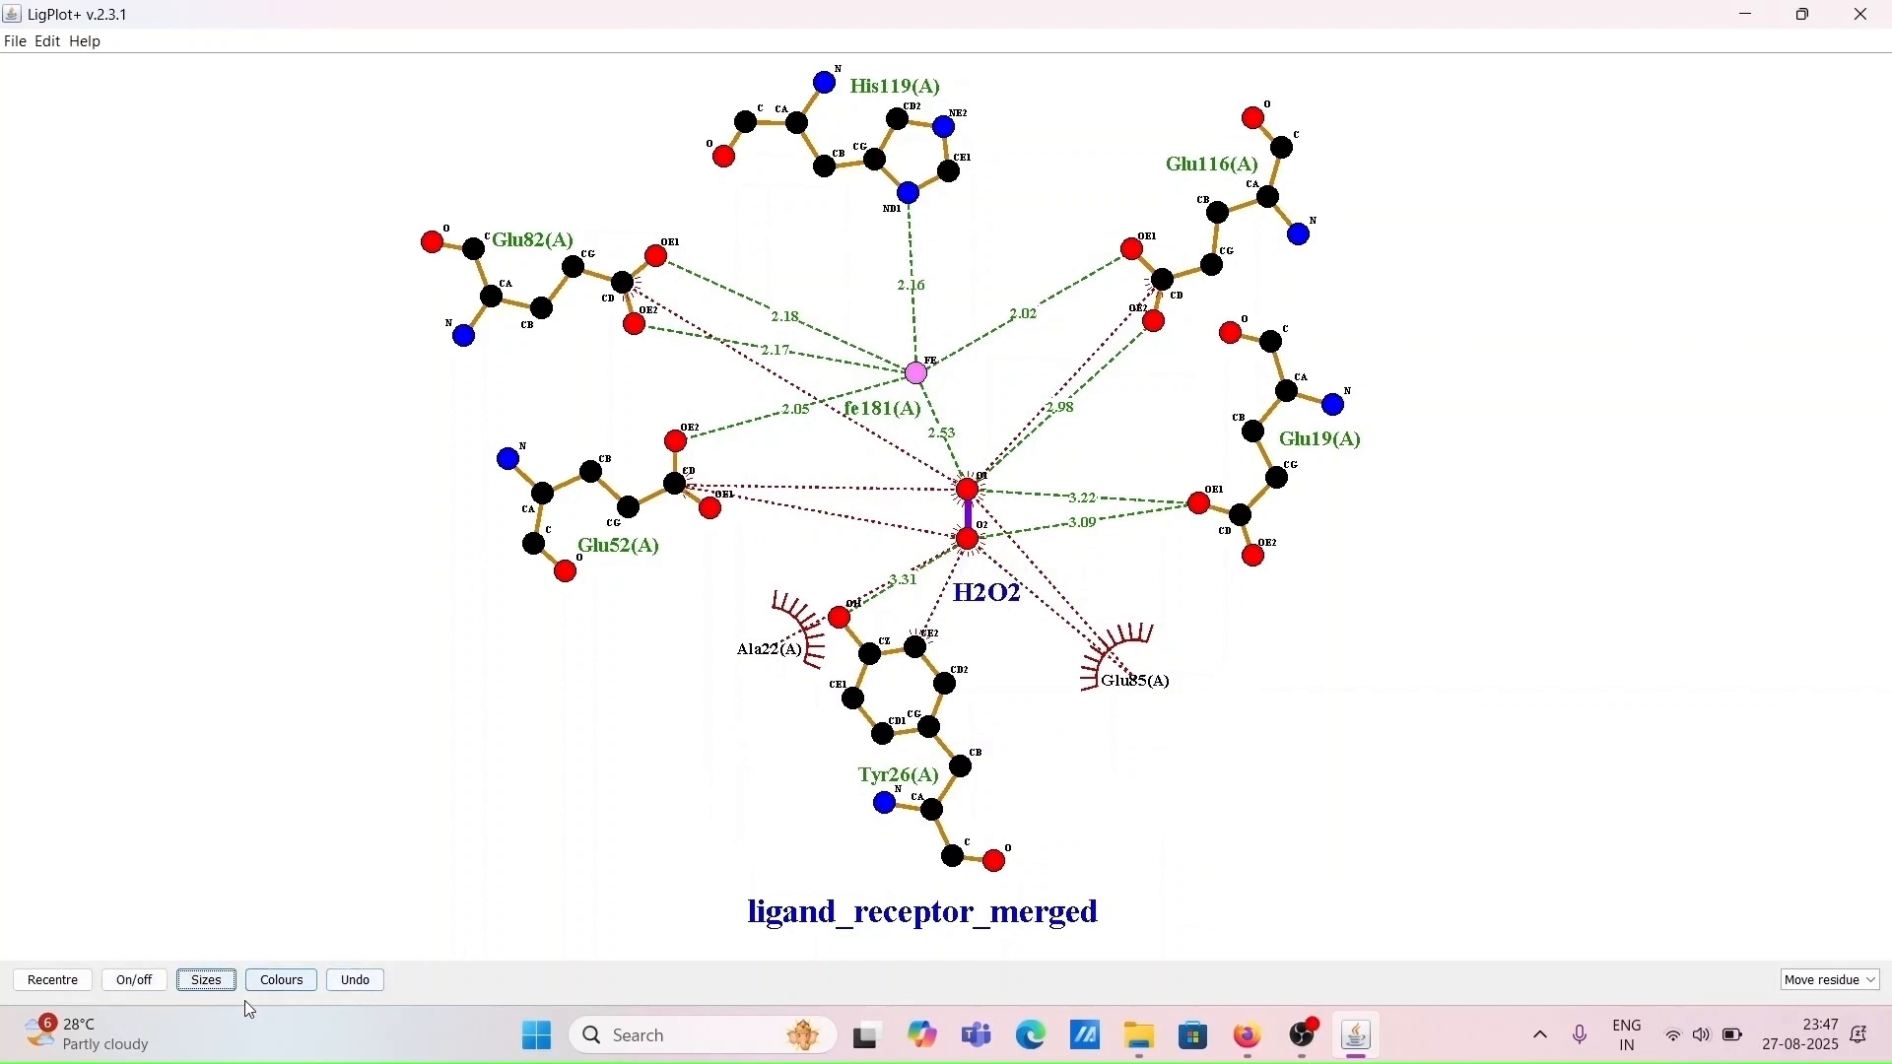
left_click(207, 981)
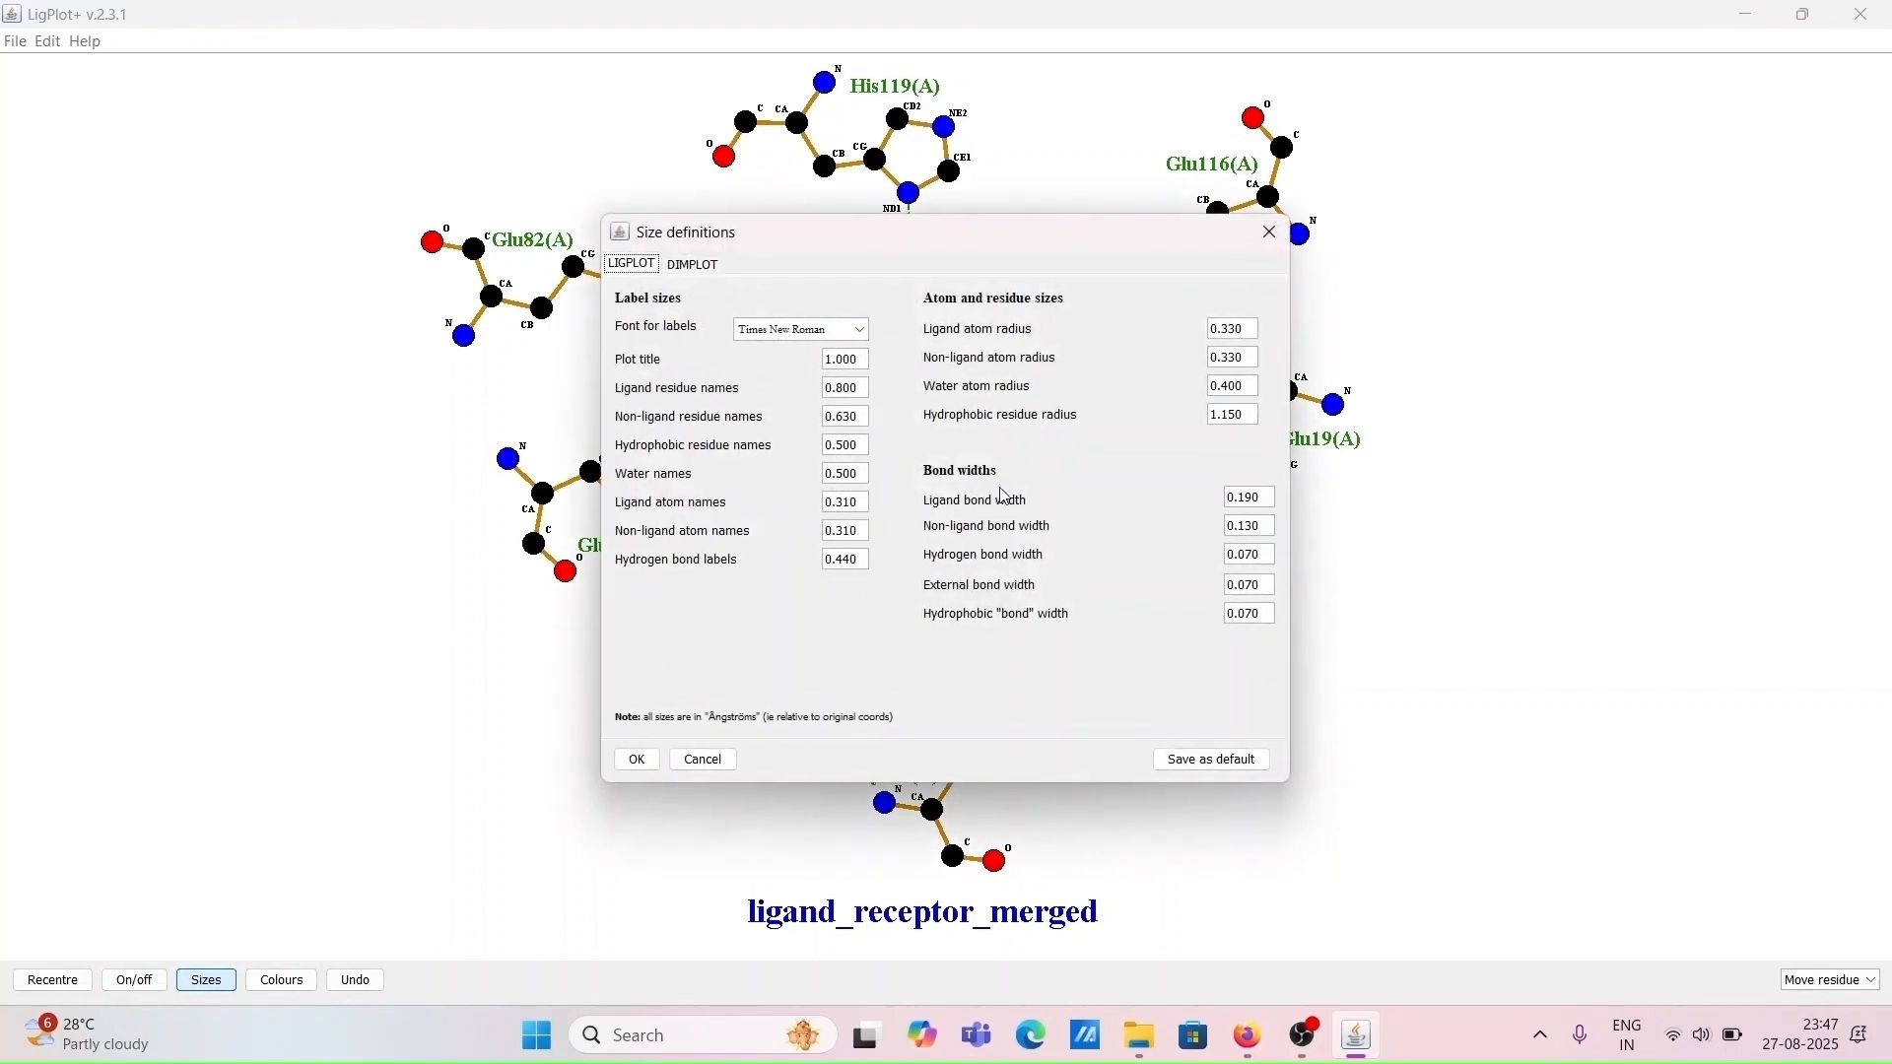
double_click(846, 507)
type("1.00")
left_click(637, 760)
left_click_drag(983, 529, 1004, 486)
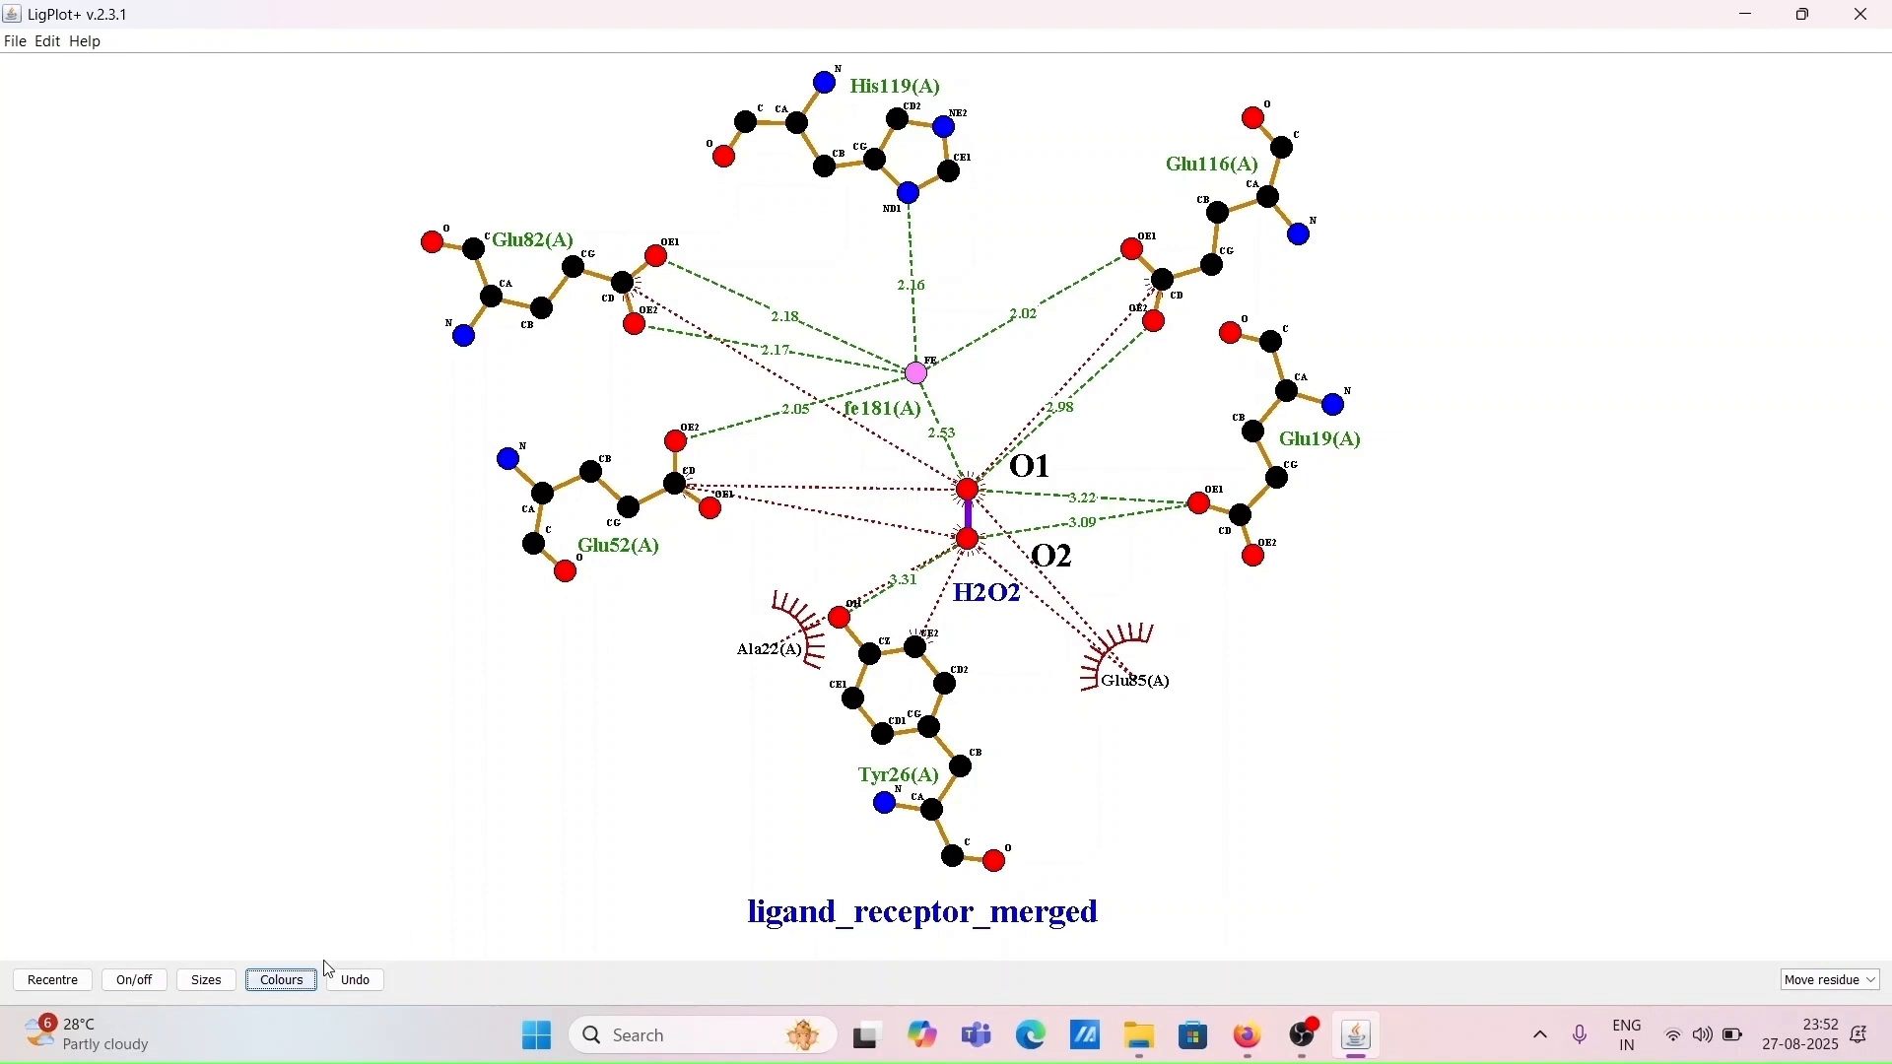
Set the plot's background colour to green
left_click(295, 981)
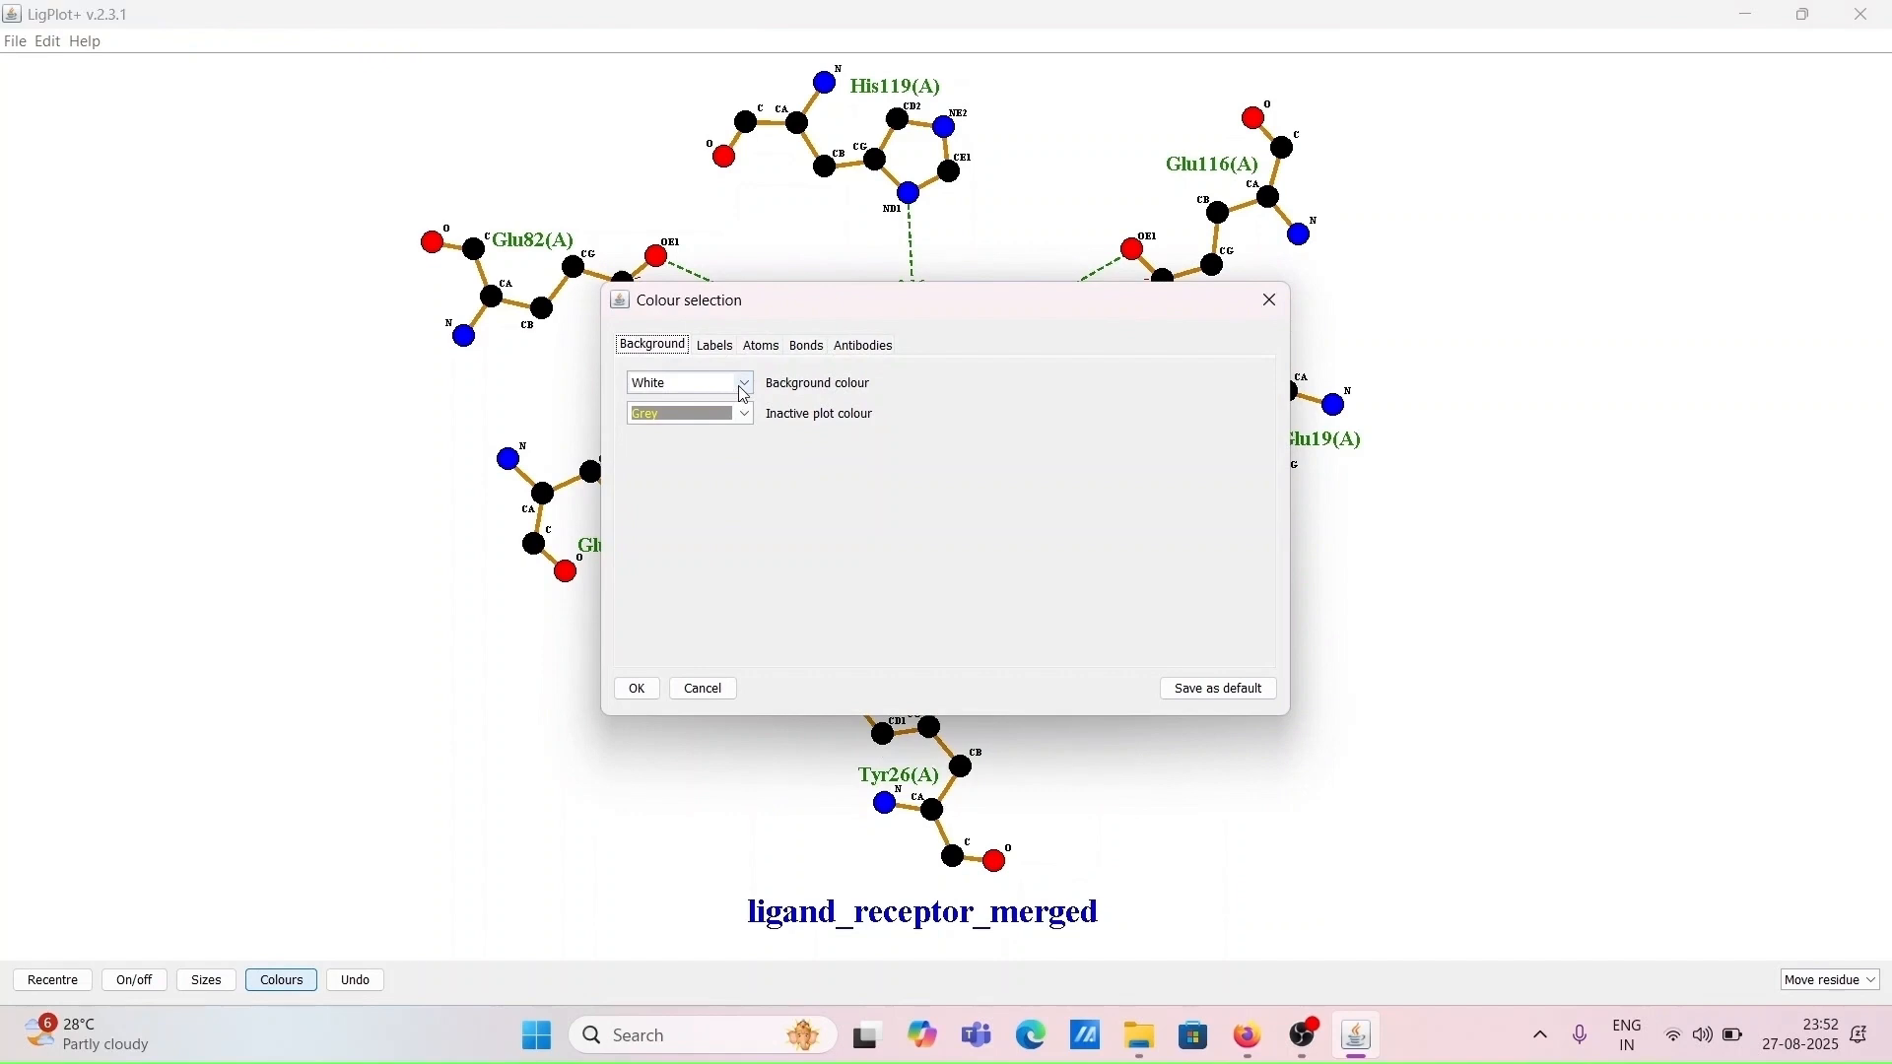
left_click(745, 393)
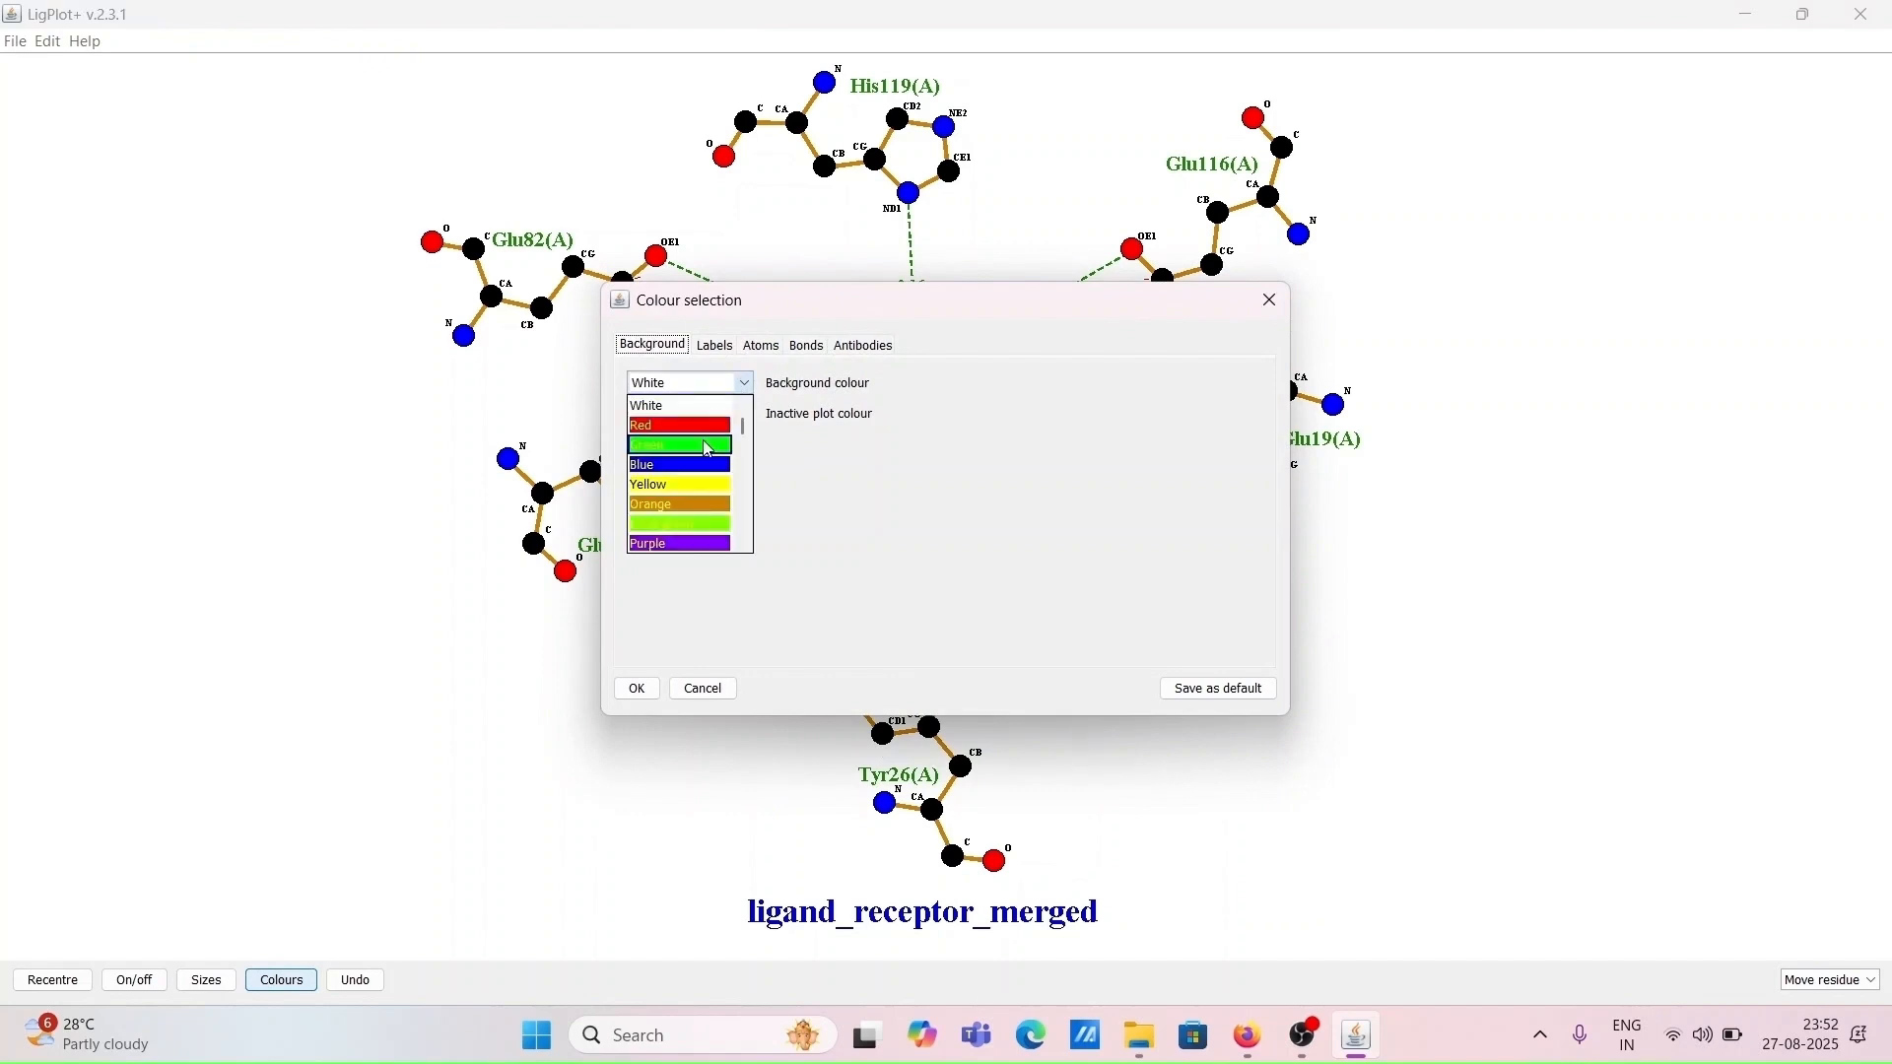
left_click(709, 451)
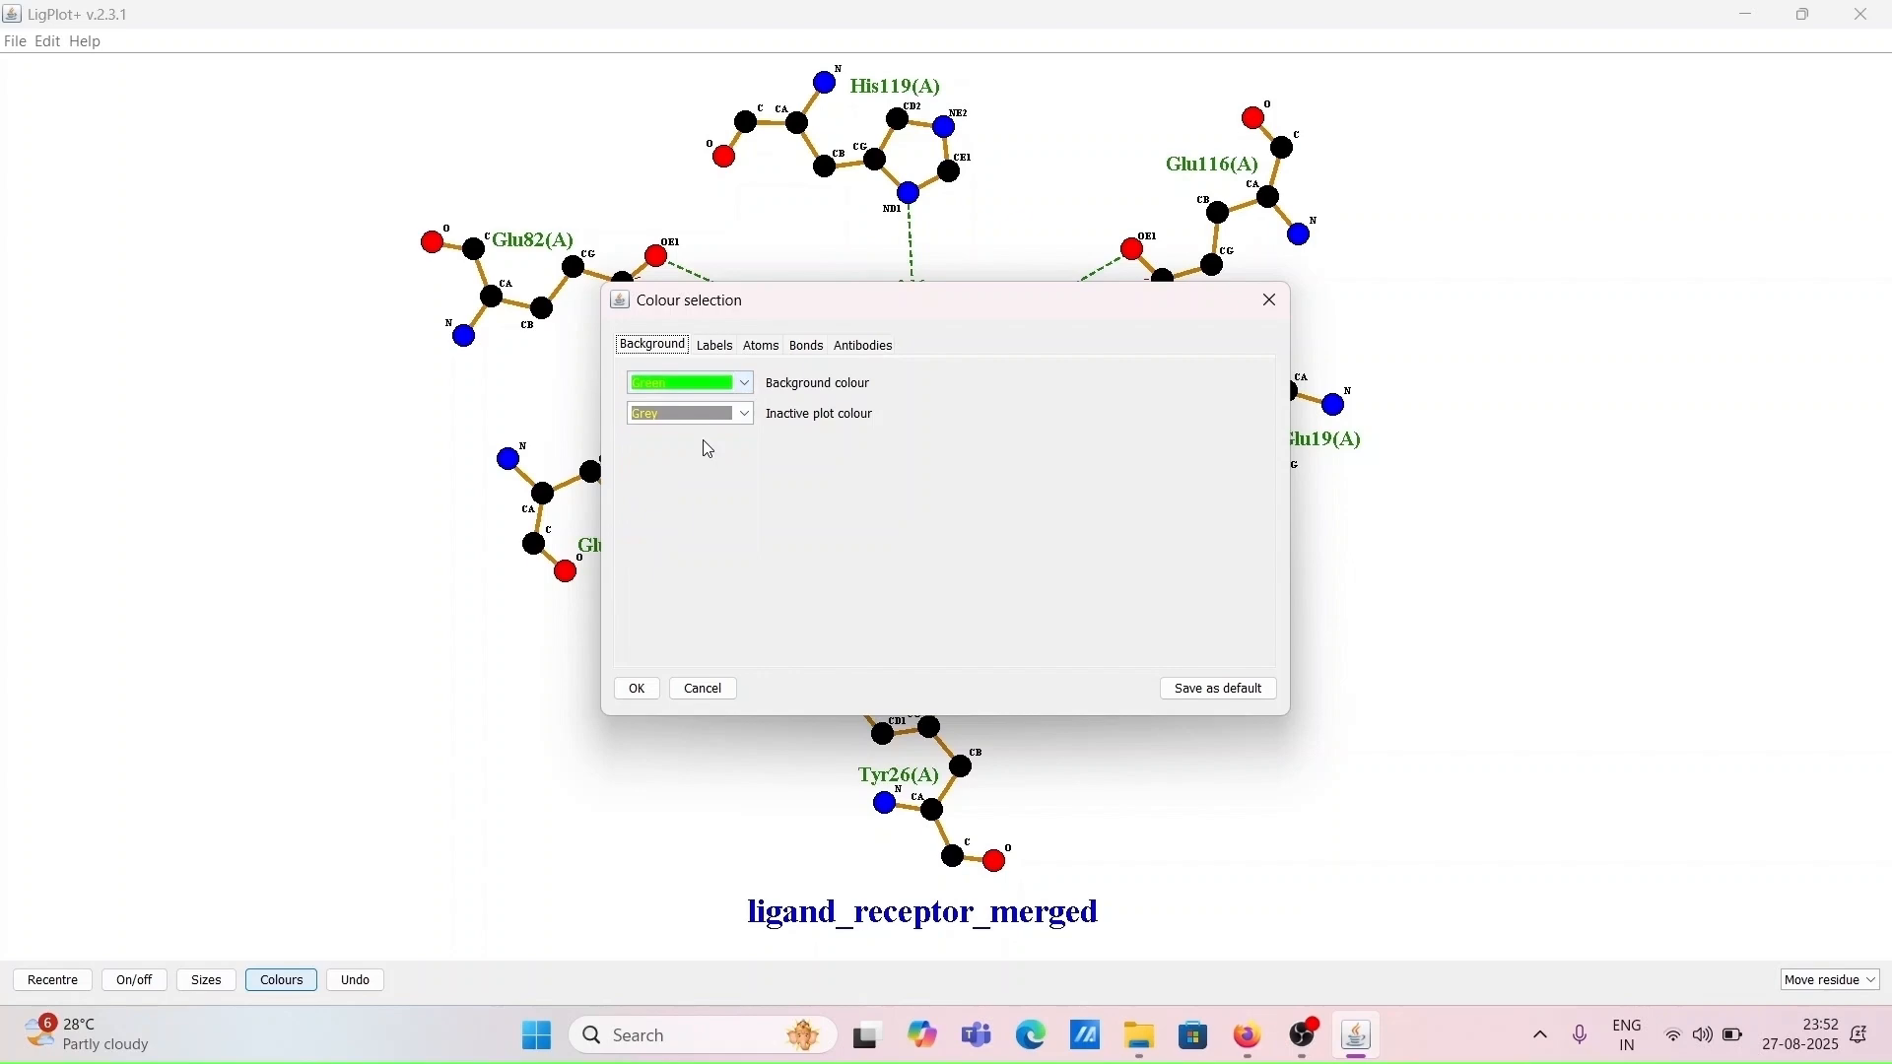
left_click(640, 688)
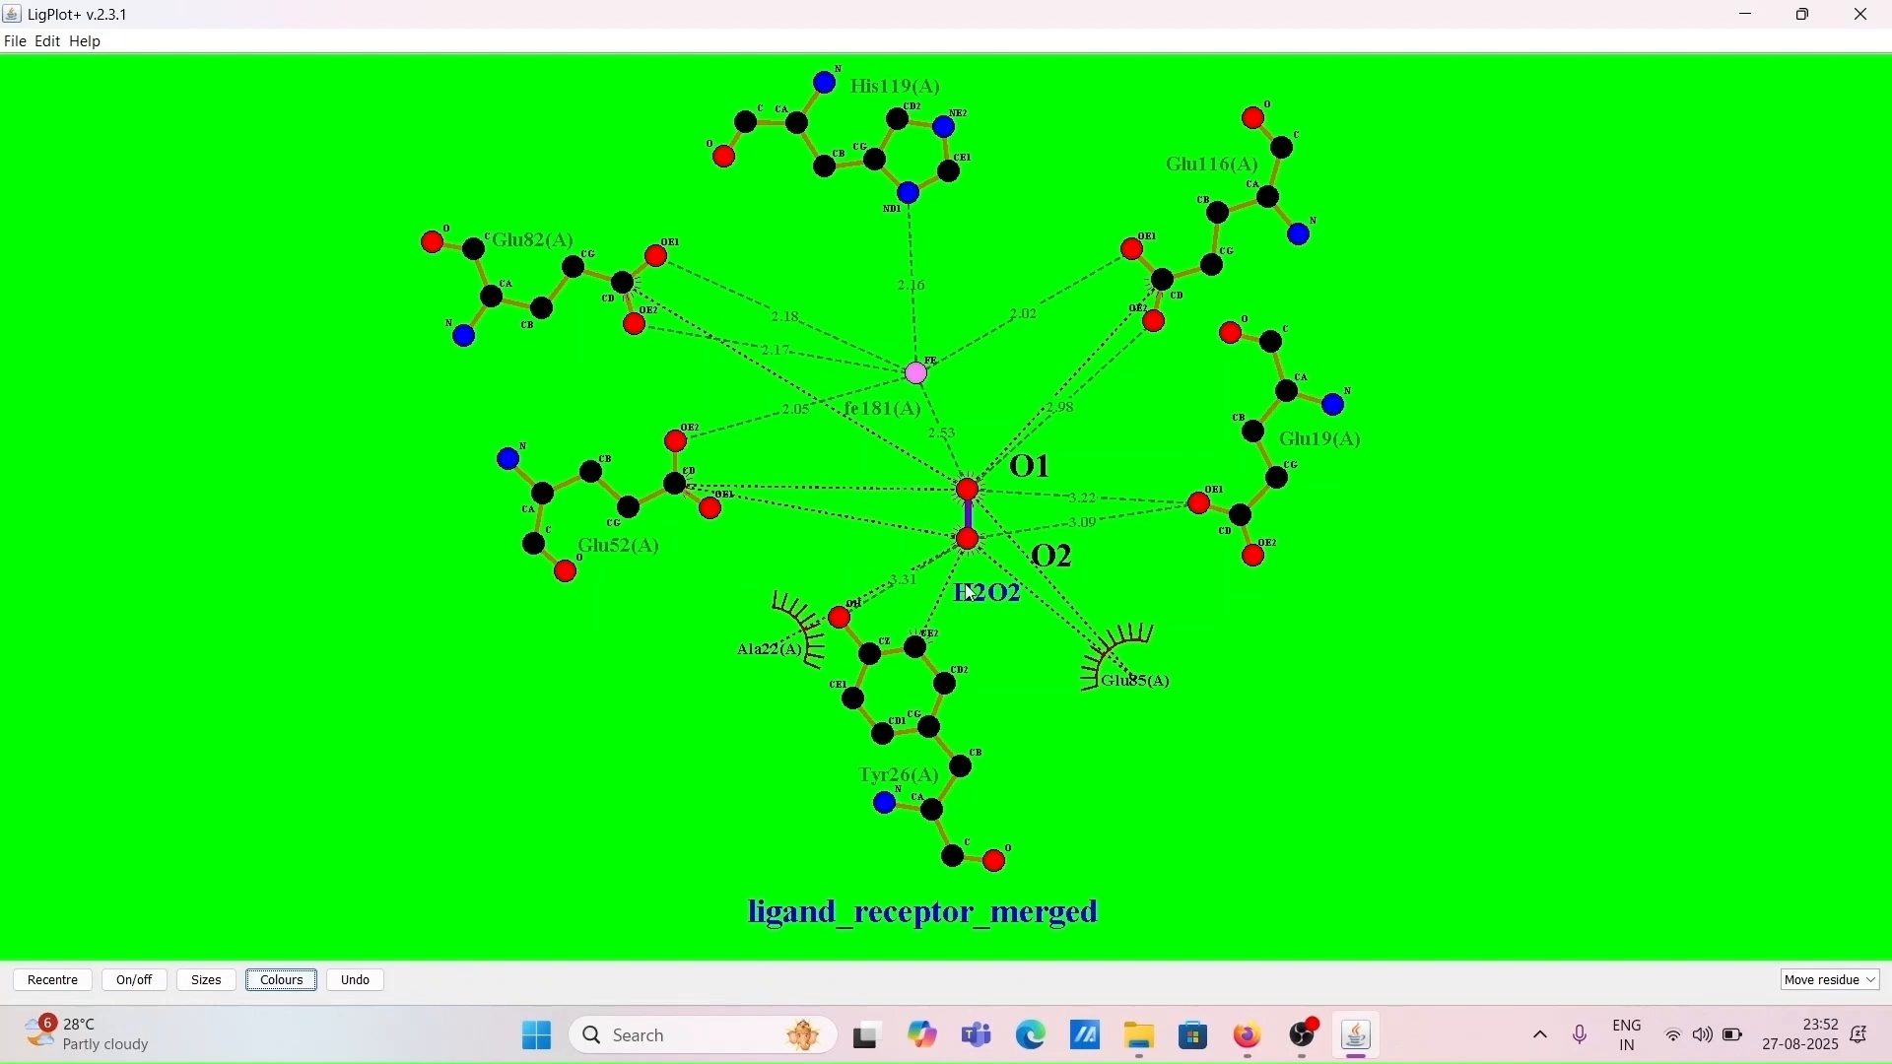
Set the plot's background colour to white
left_click(282, 980)
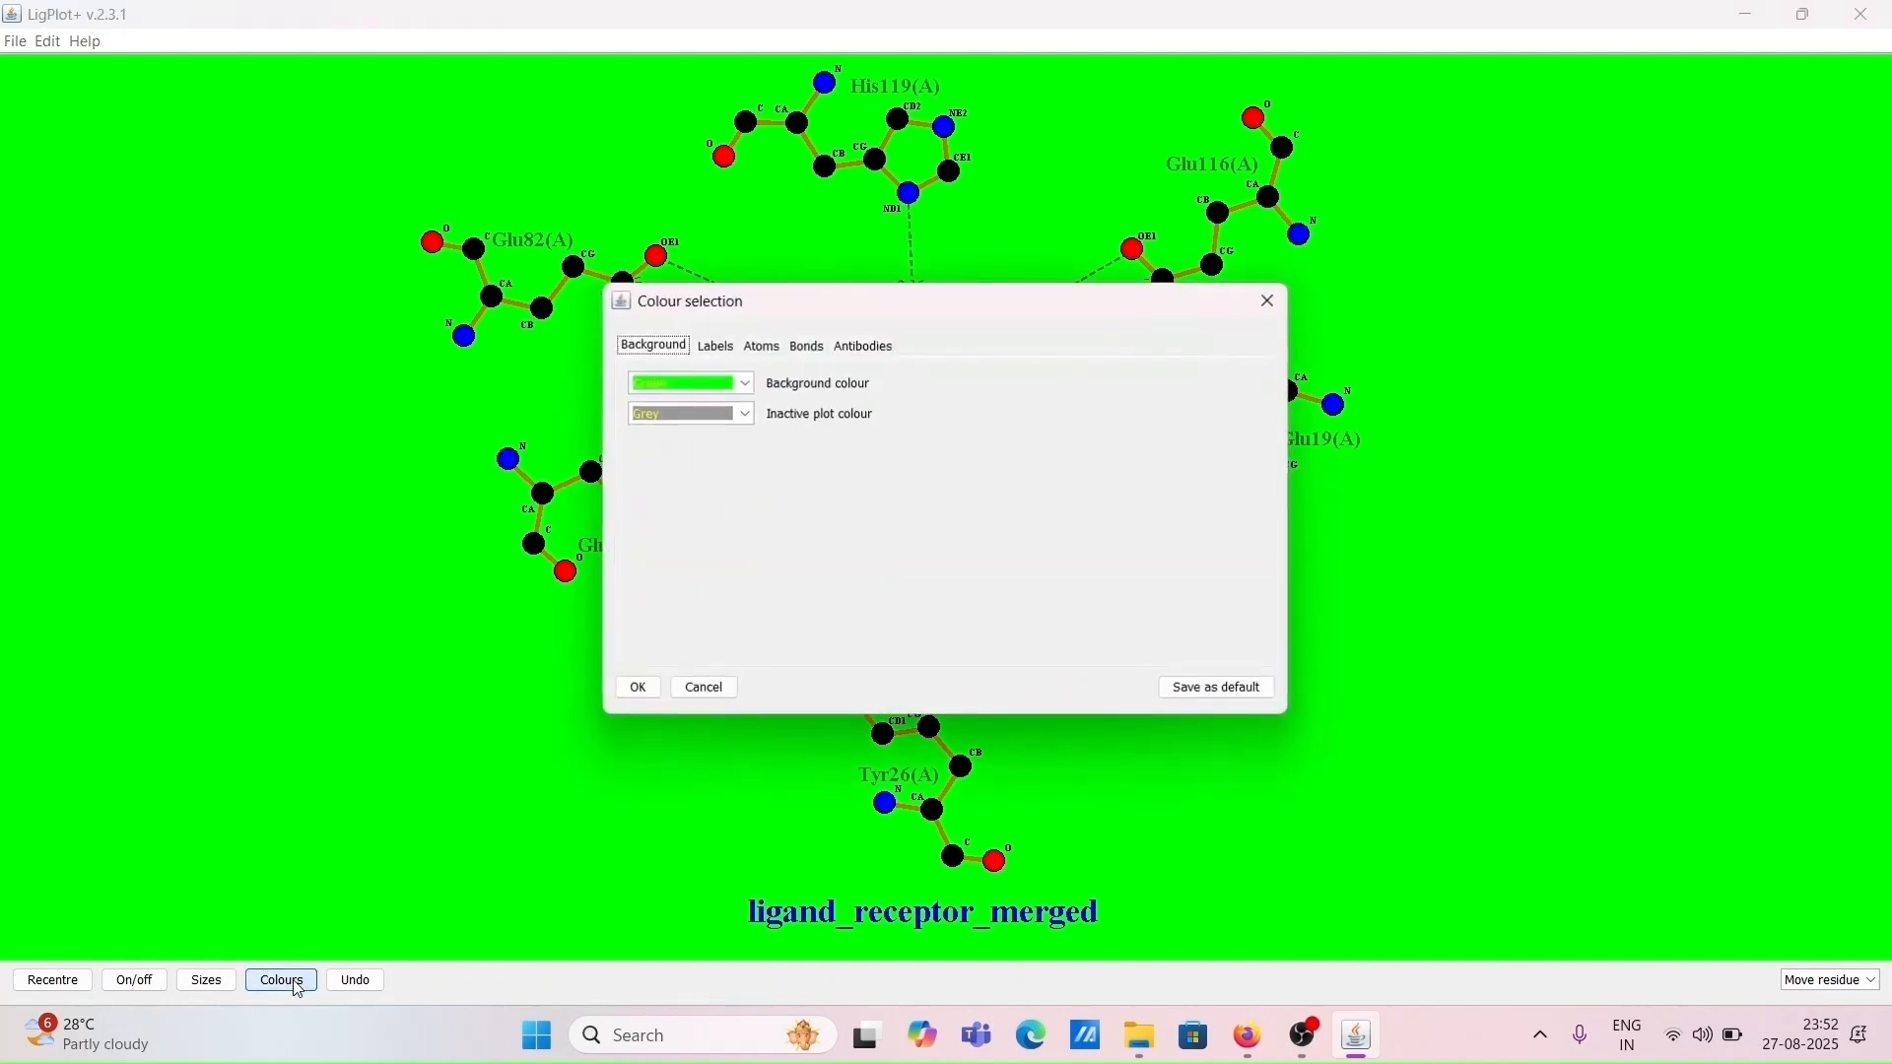
left_click(746, 384)
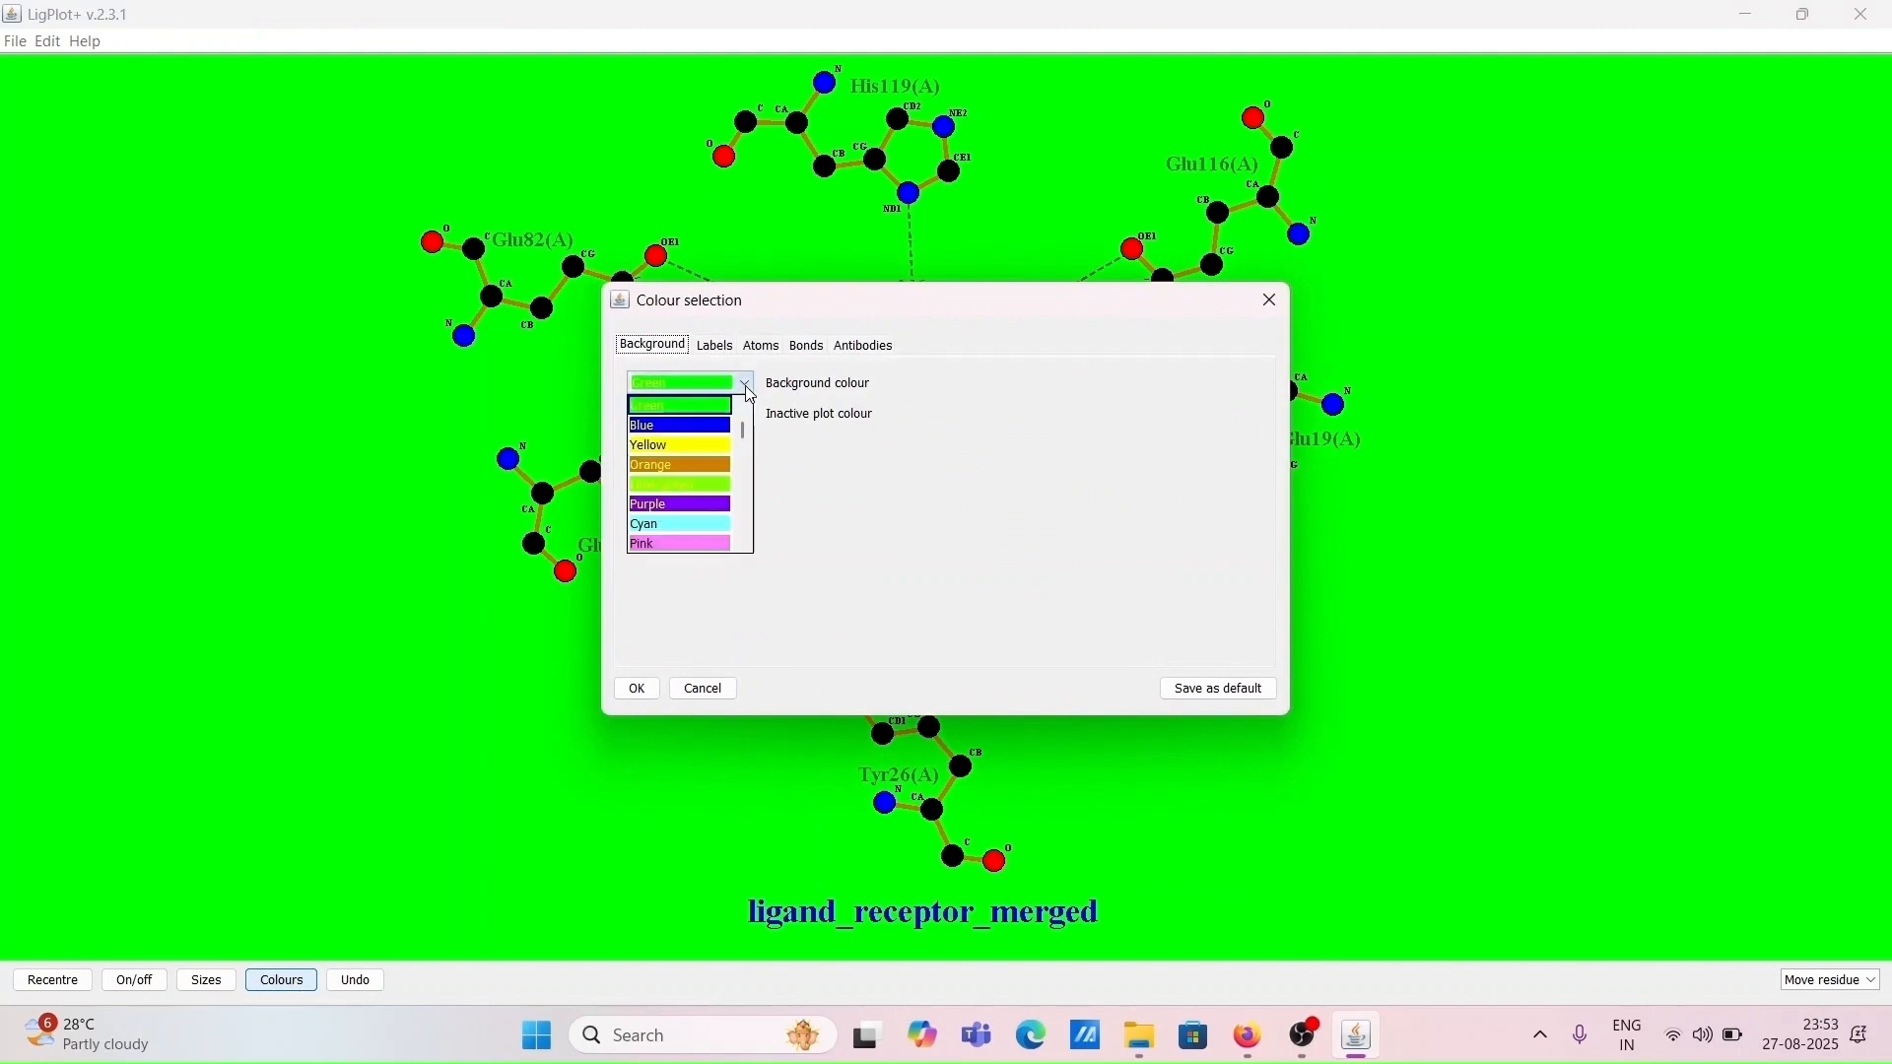
scroll(727, 444, "up", 2)
left_click(708, 431)
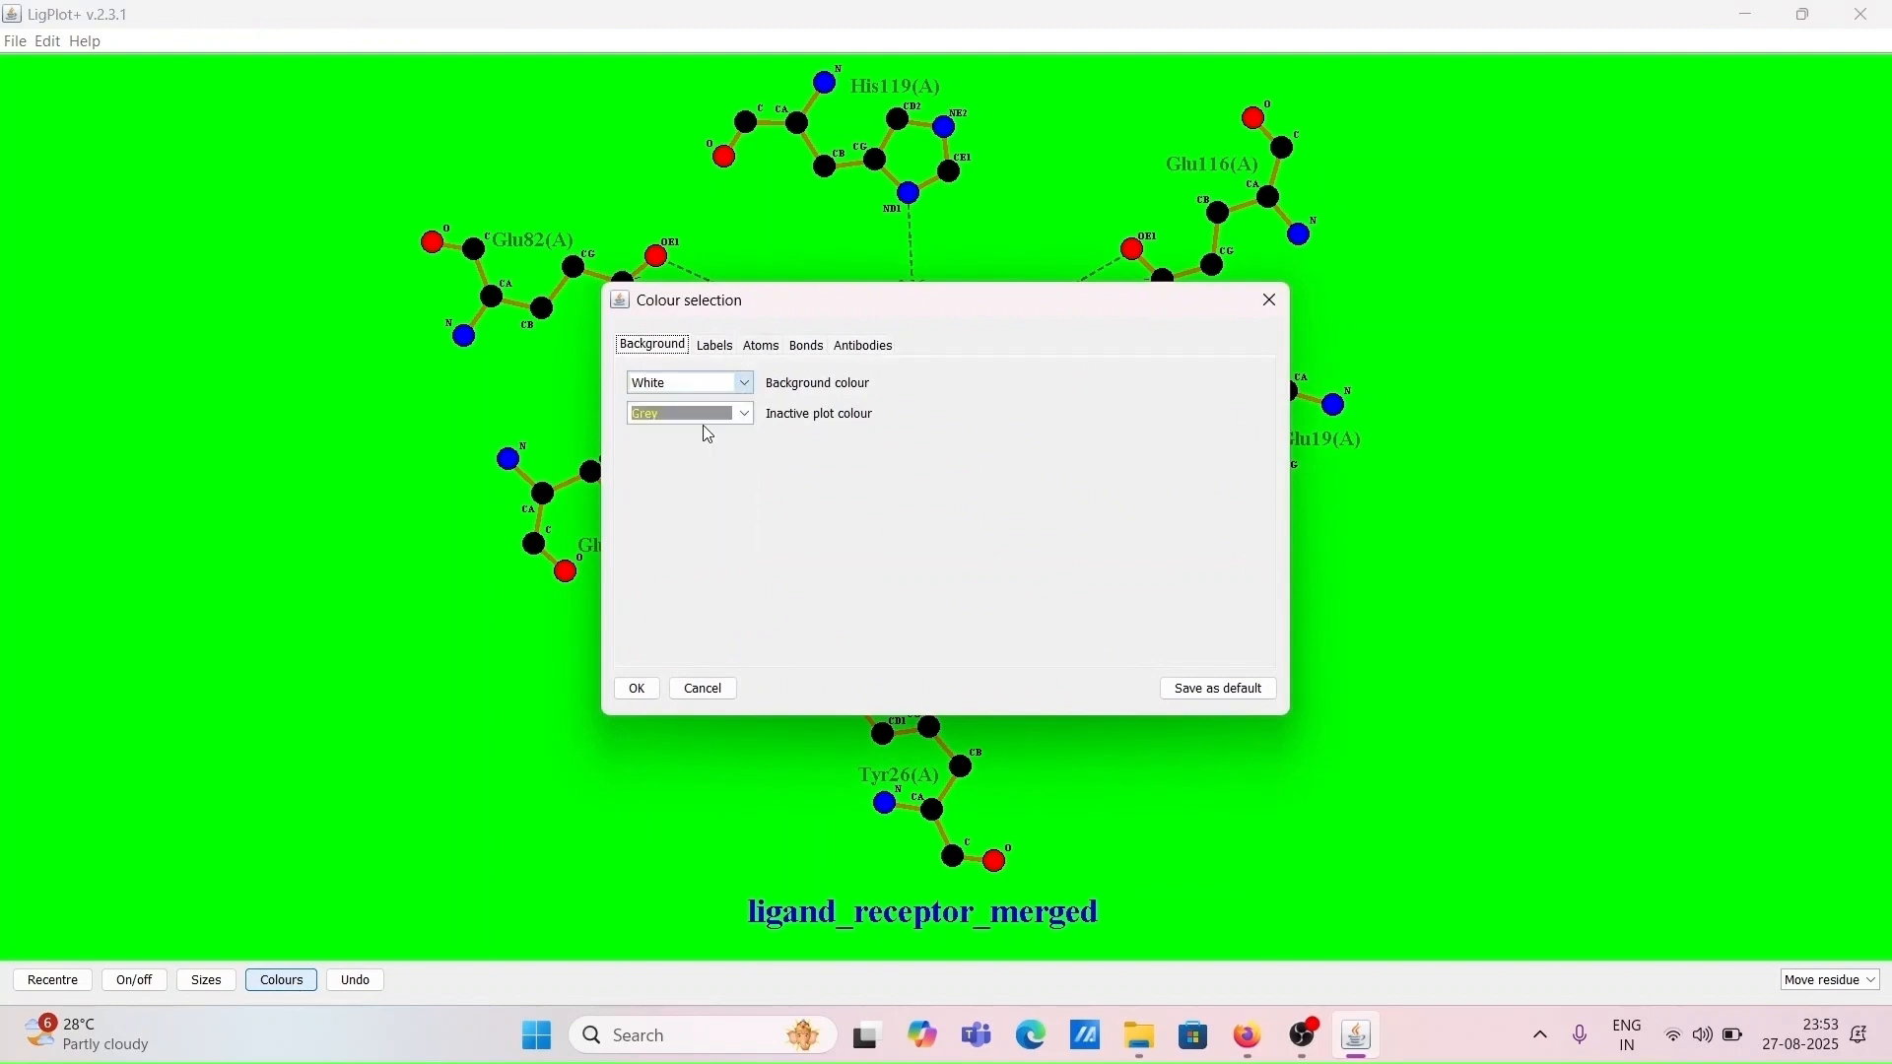
left_click(637, 689)
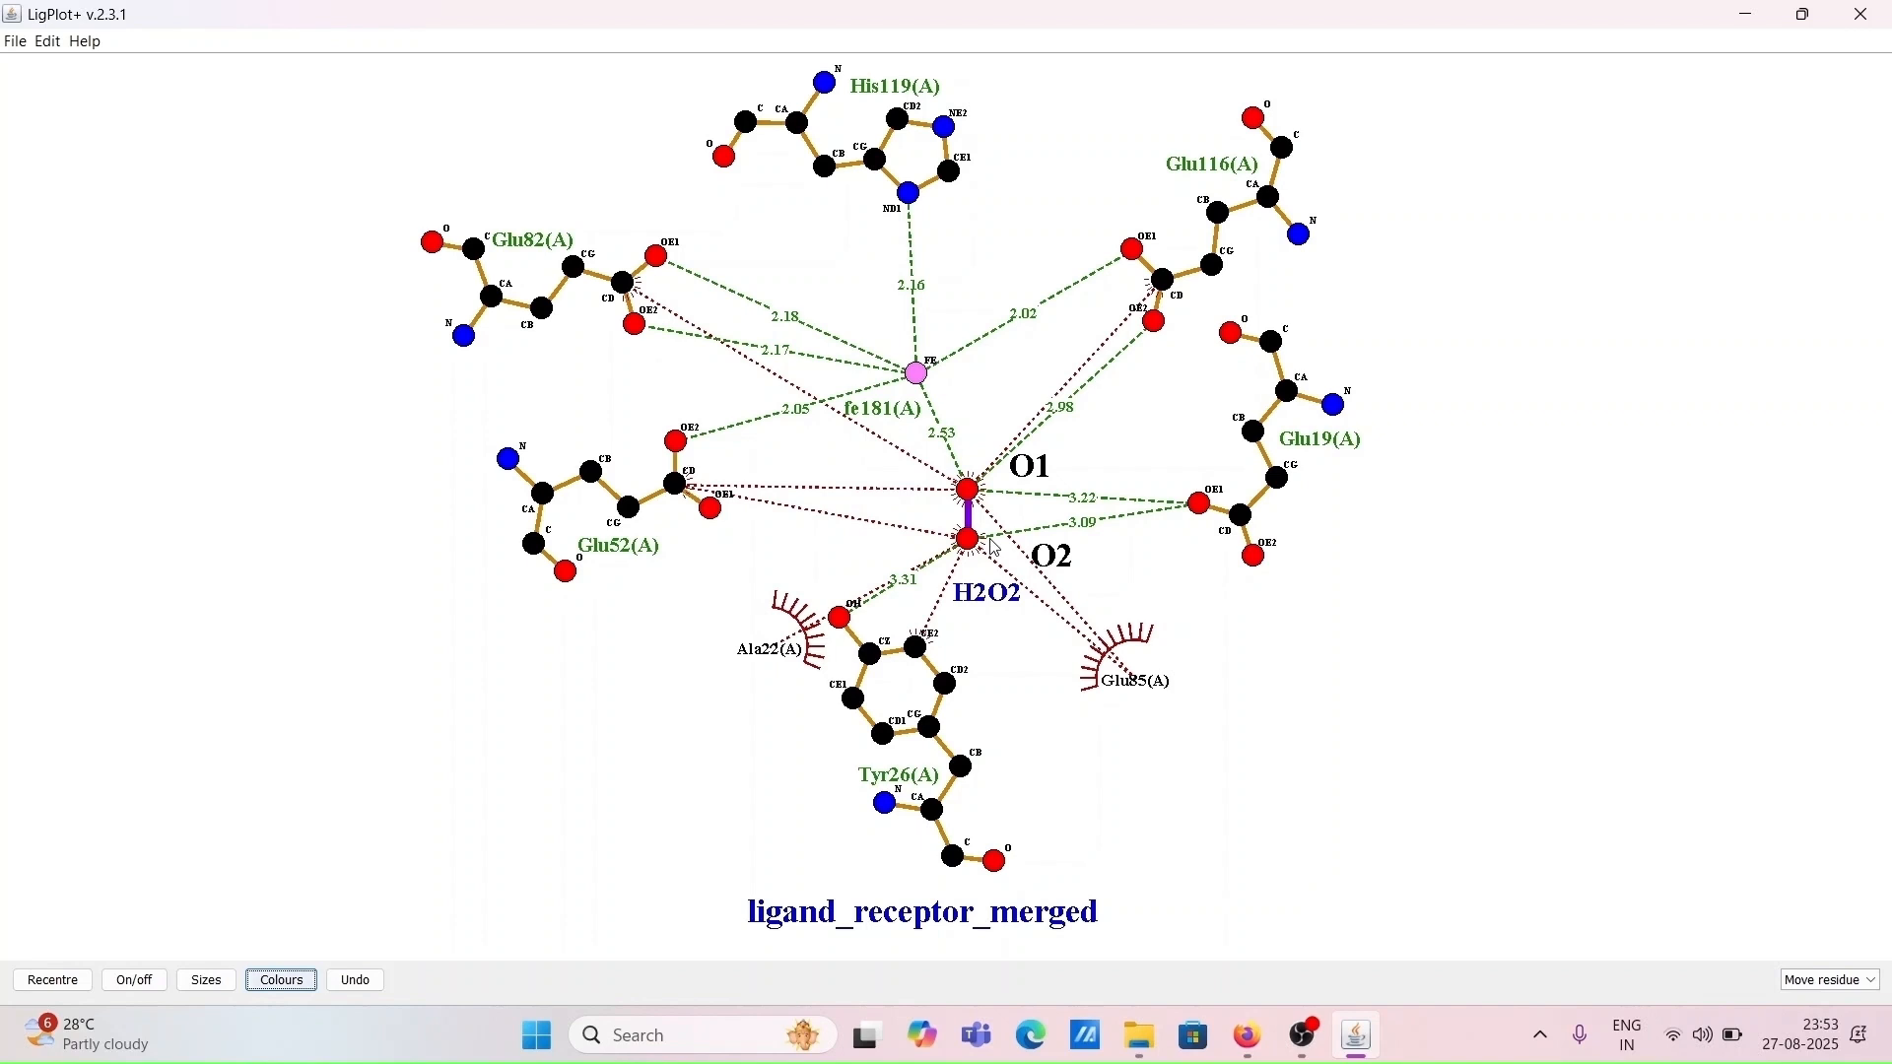
Review the colour settings available for labels, atoms, bonds and antibodies without changing any
left_click(280, 980)
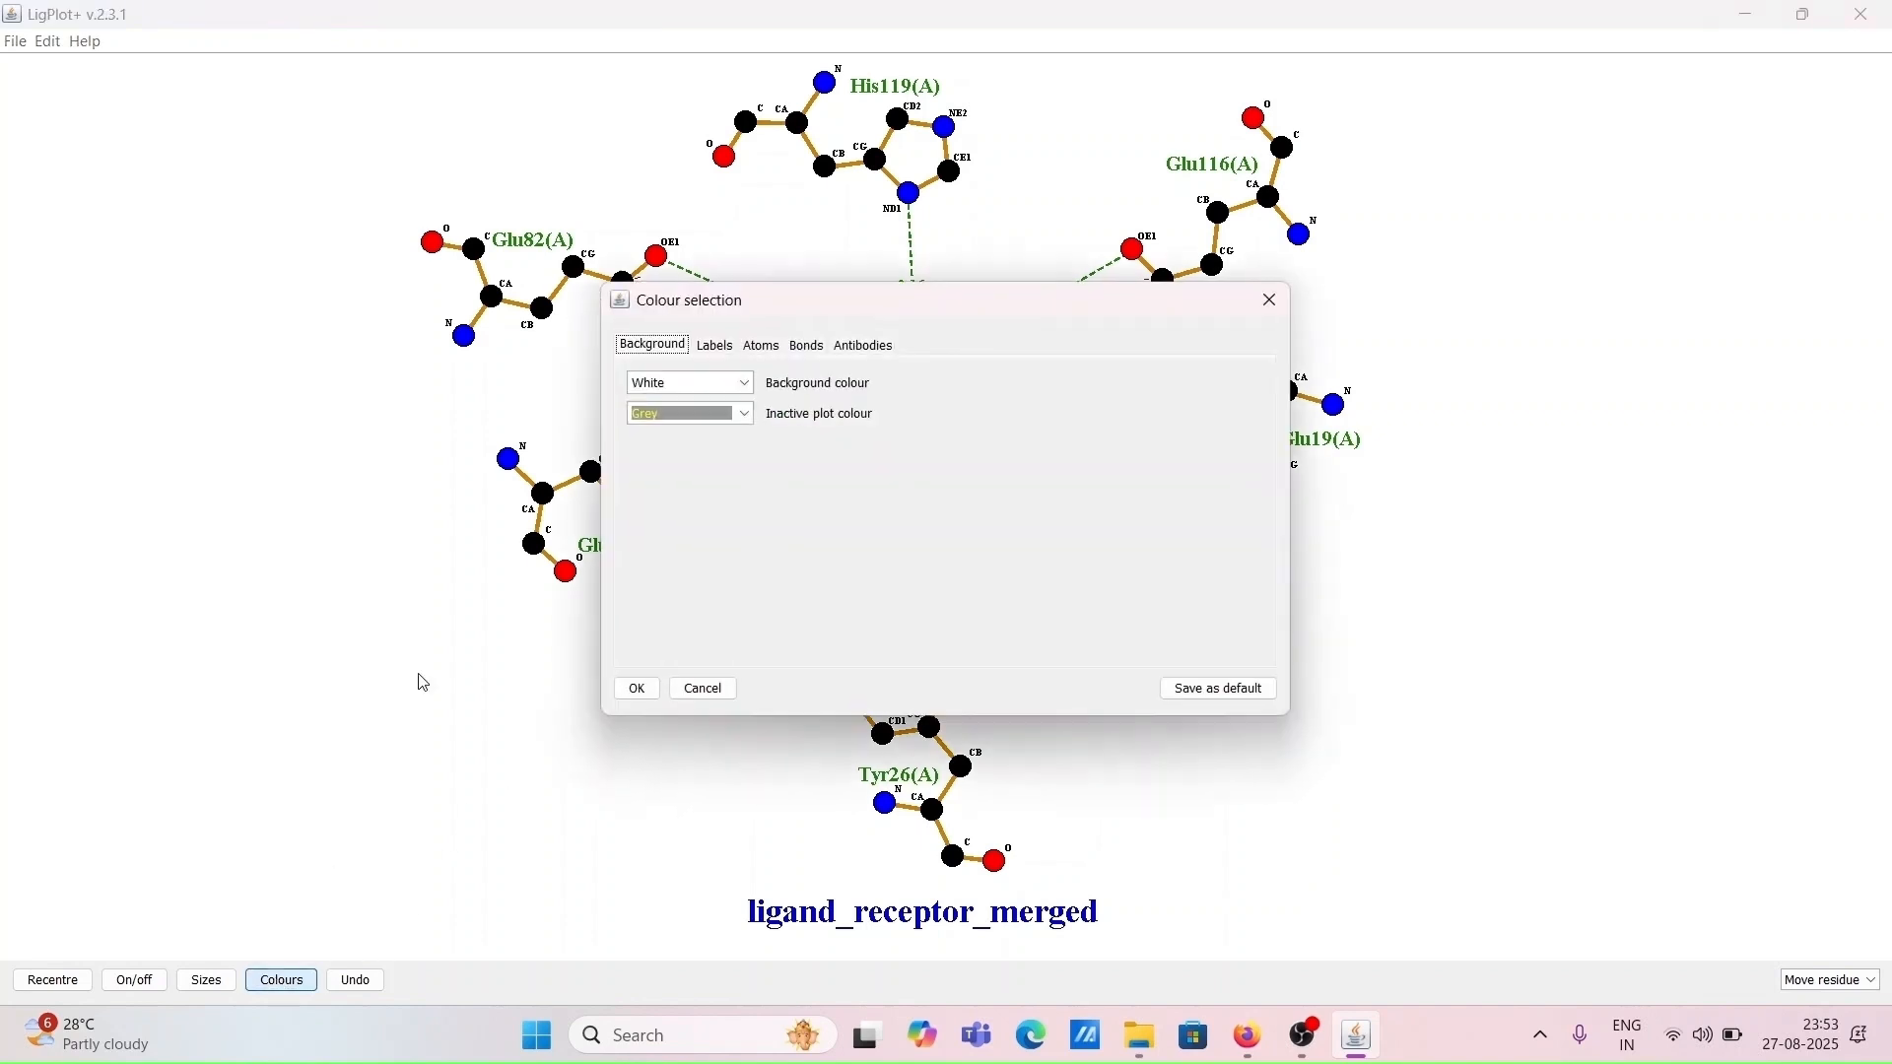
left_click(718, 350)
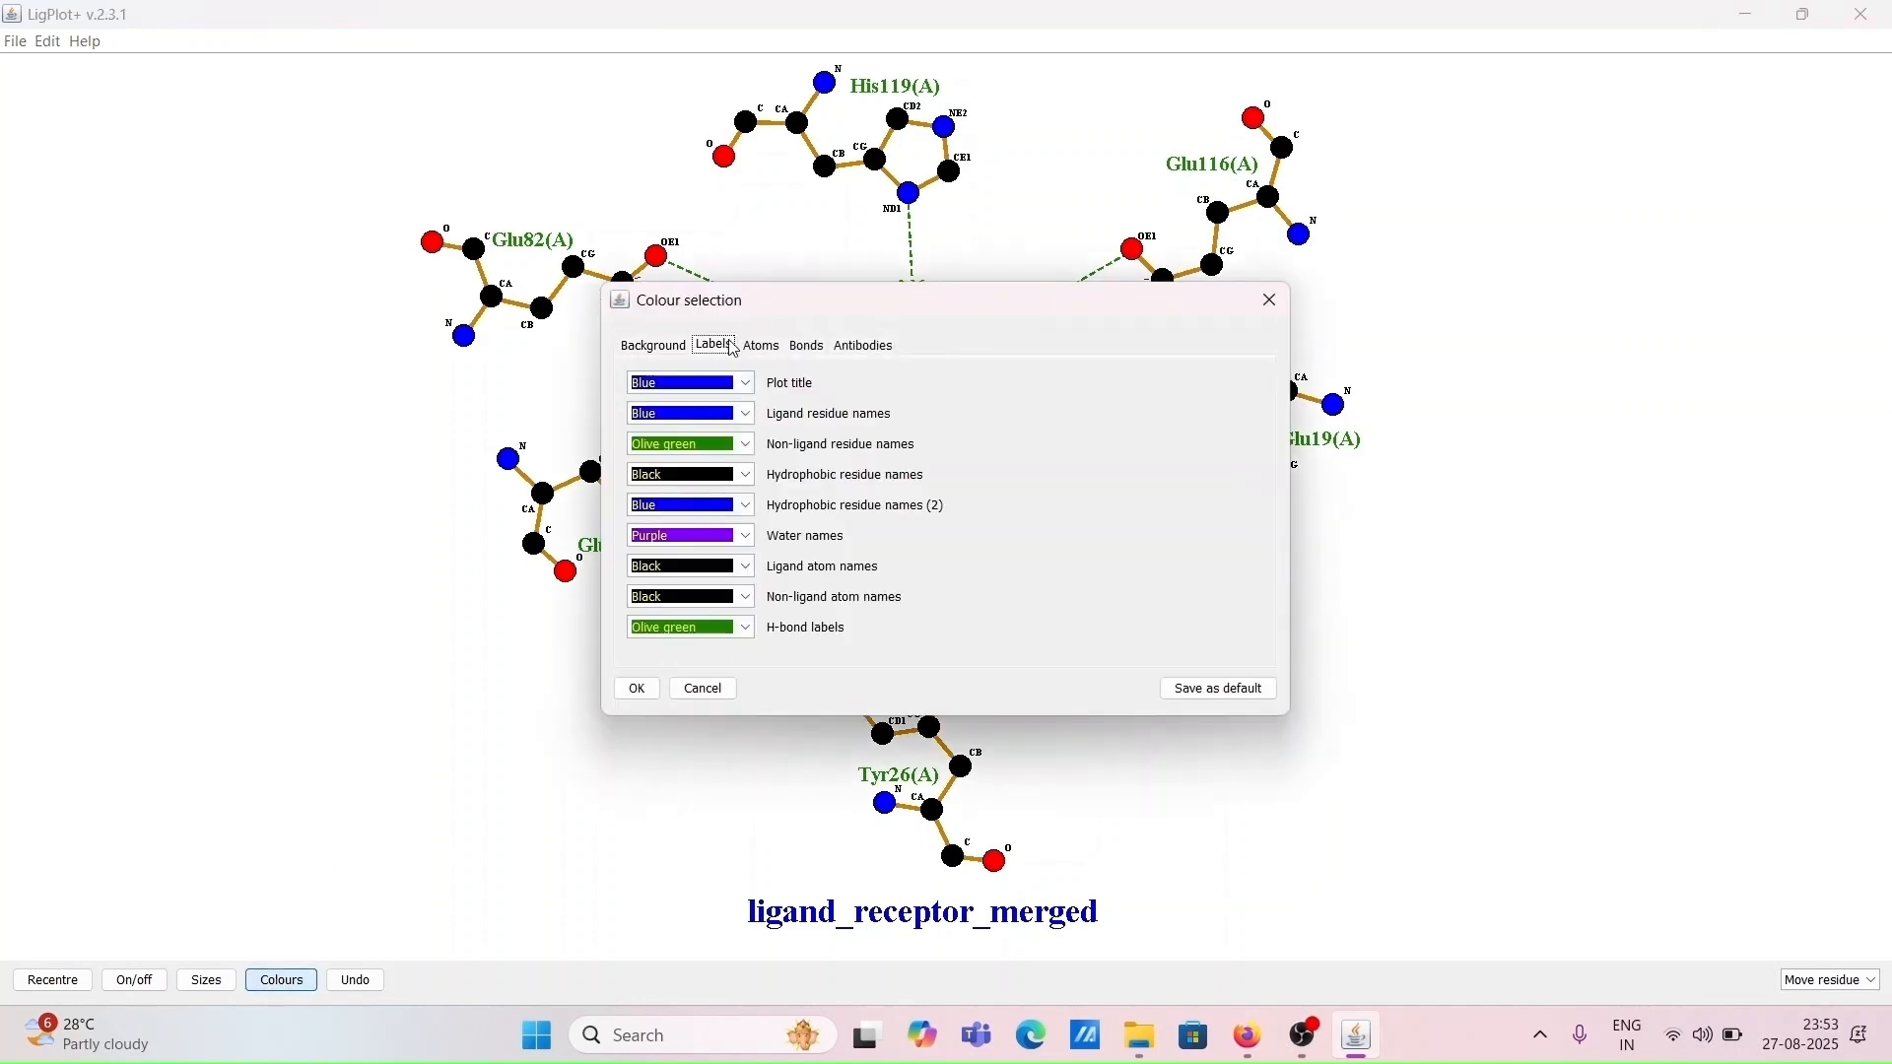
left_click(772, 353)
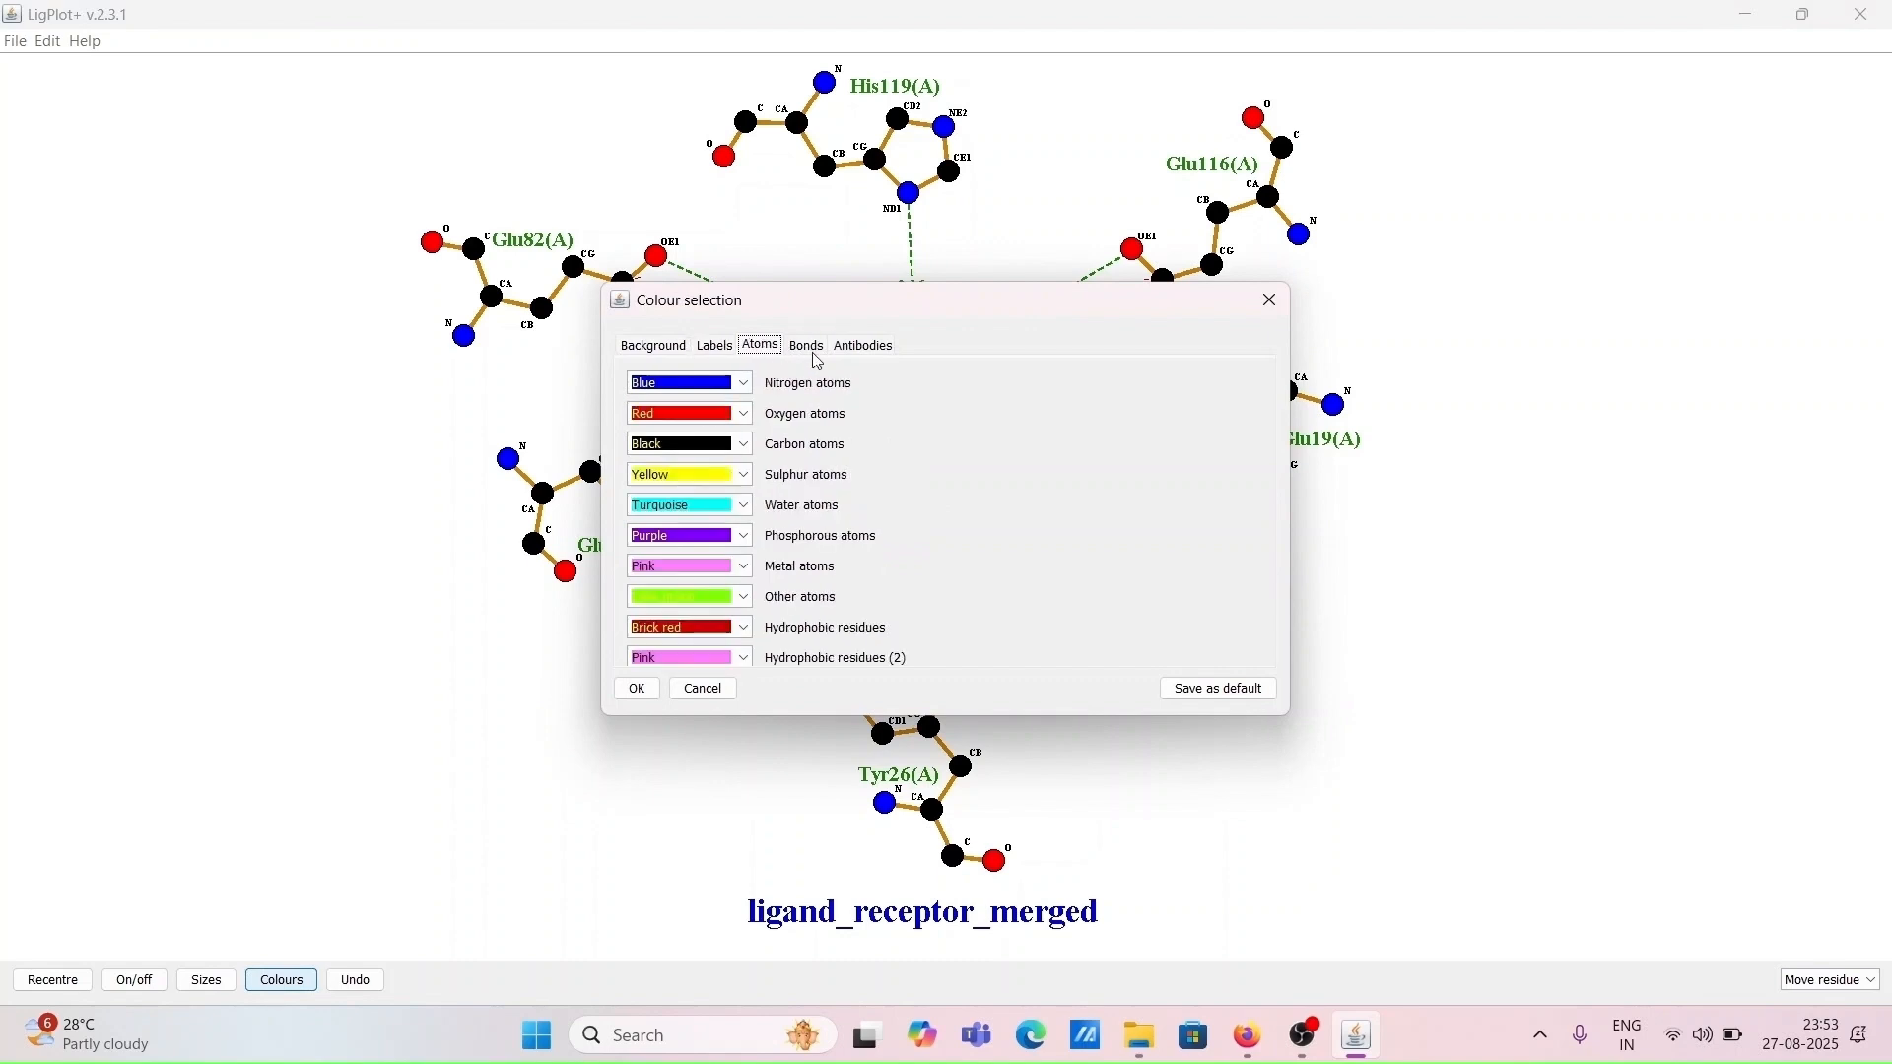
left_click(814, 355)
left_click(854, 355)
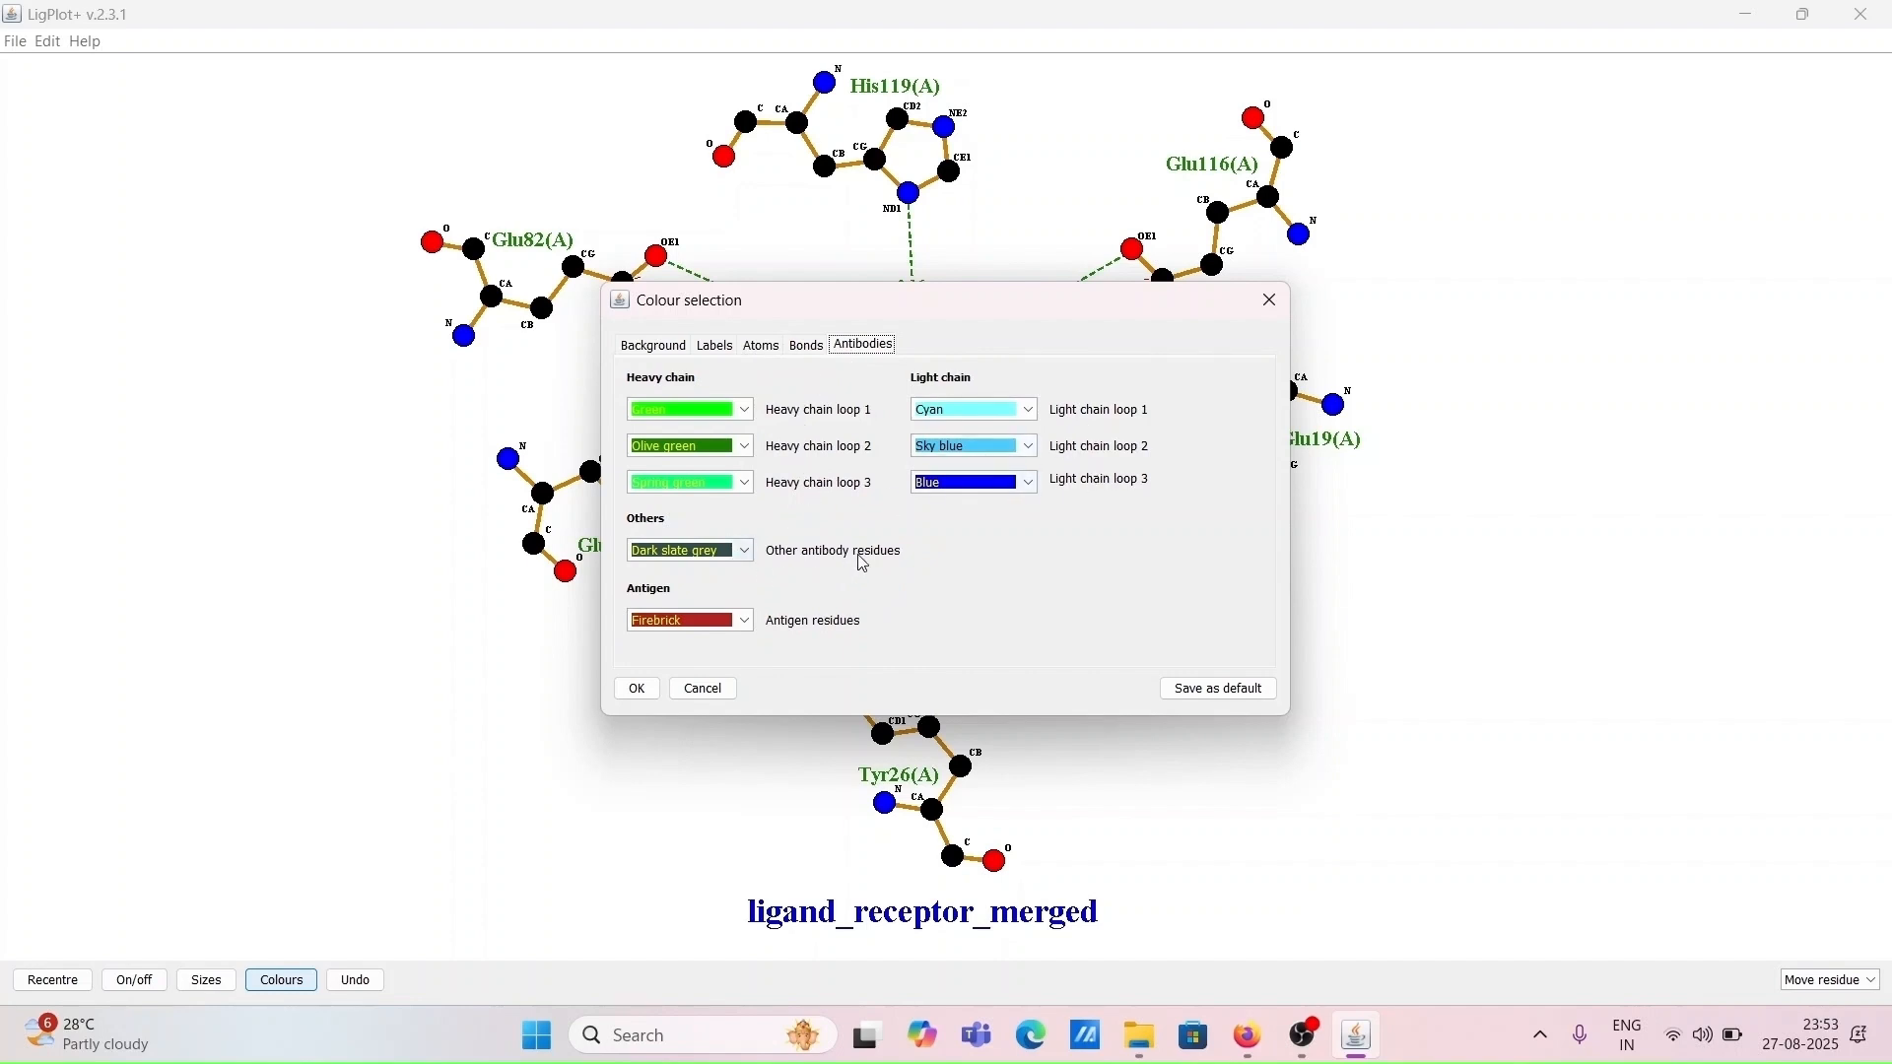
left_click(1258, 314)
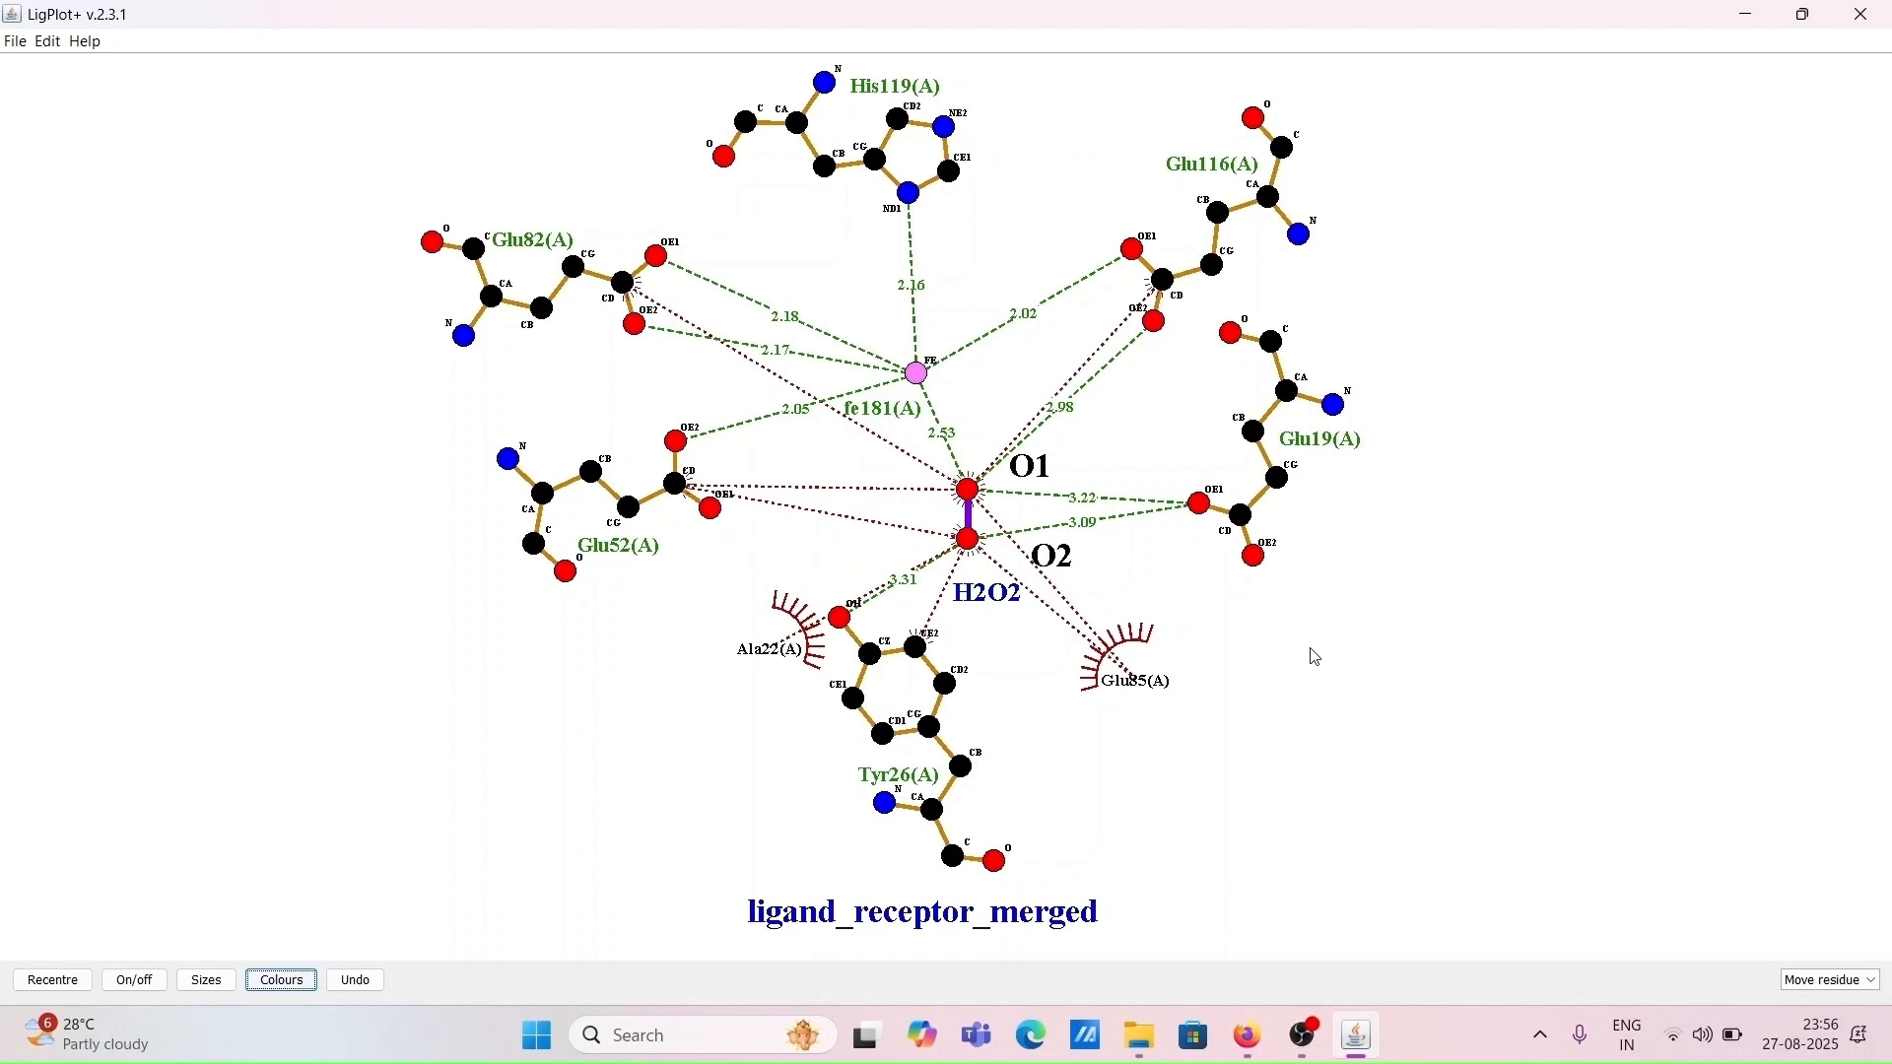
Shift the Glu19 residue slightly to the right and save the plot as test in the Results folder
left_click_drag(1239, 528, 1262, 532)
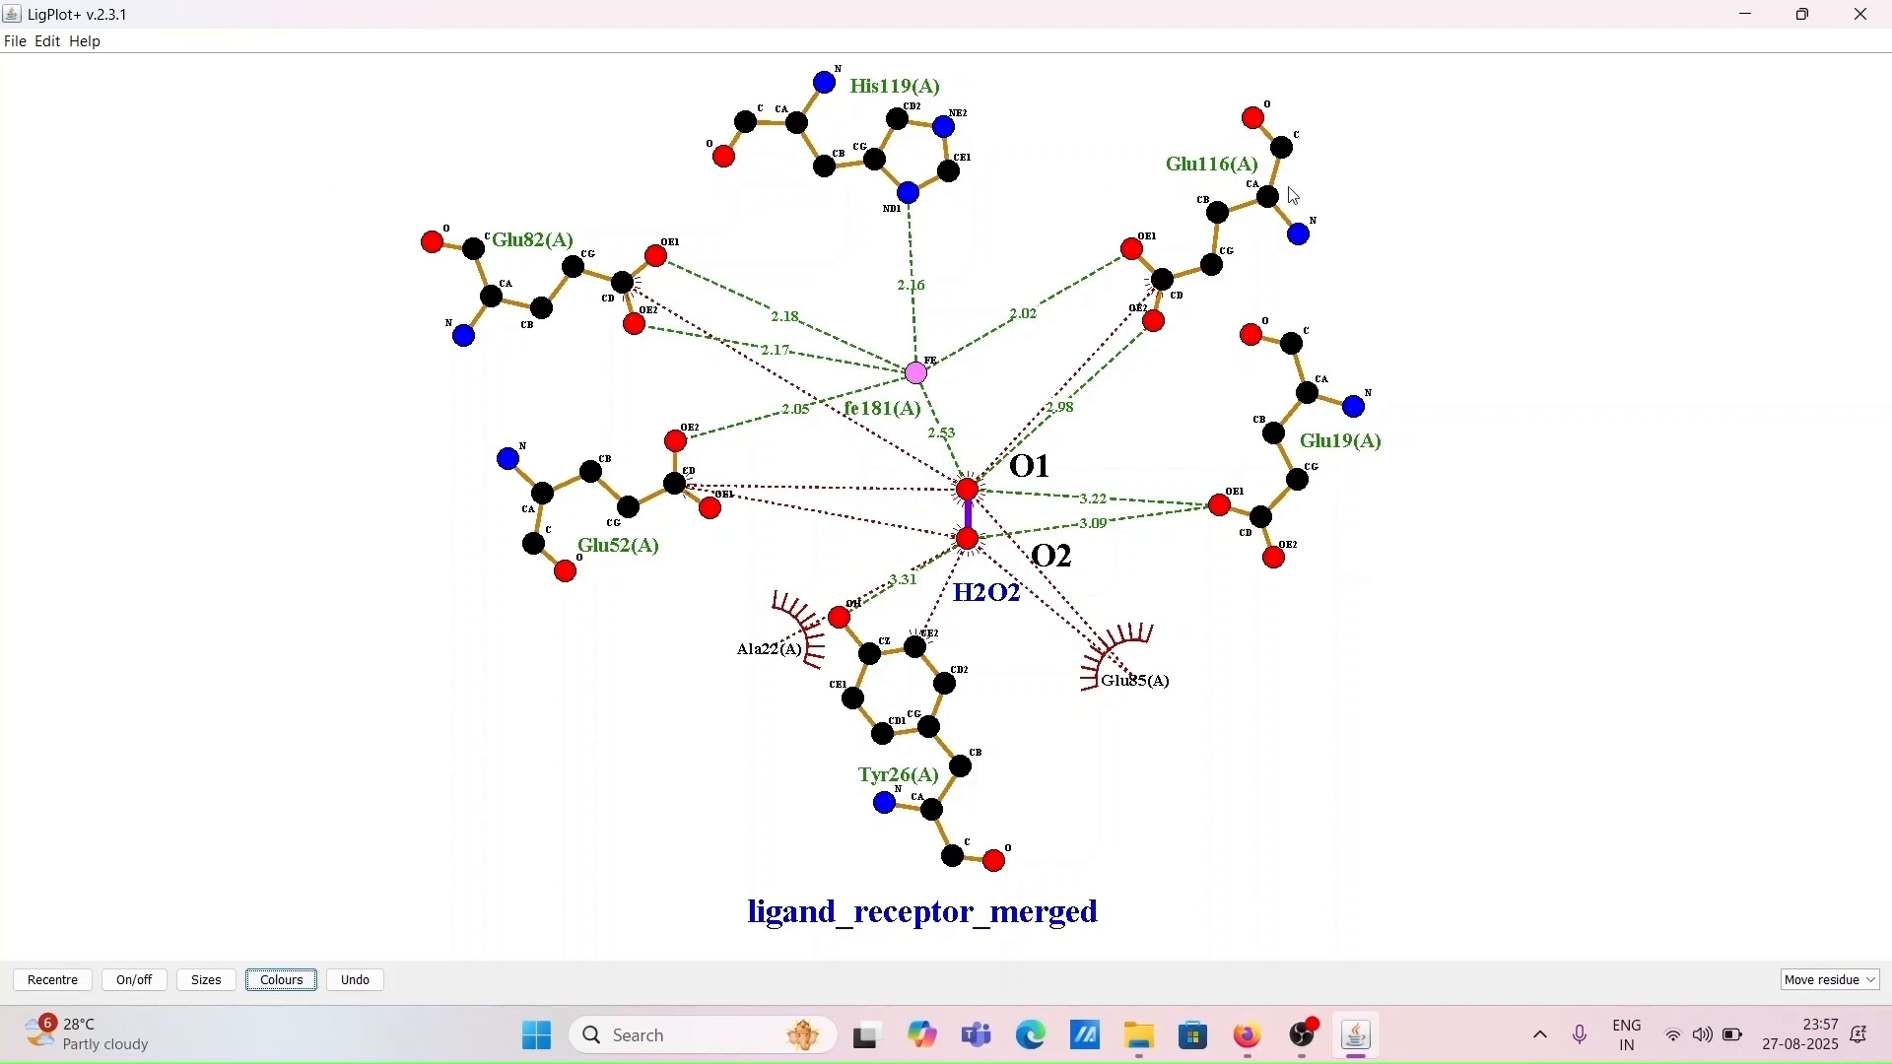
left_click(18, 55)
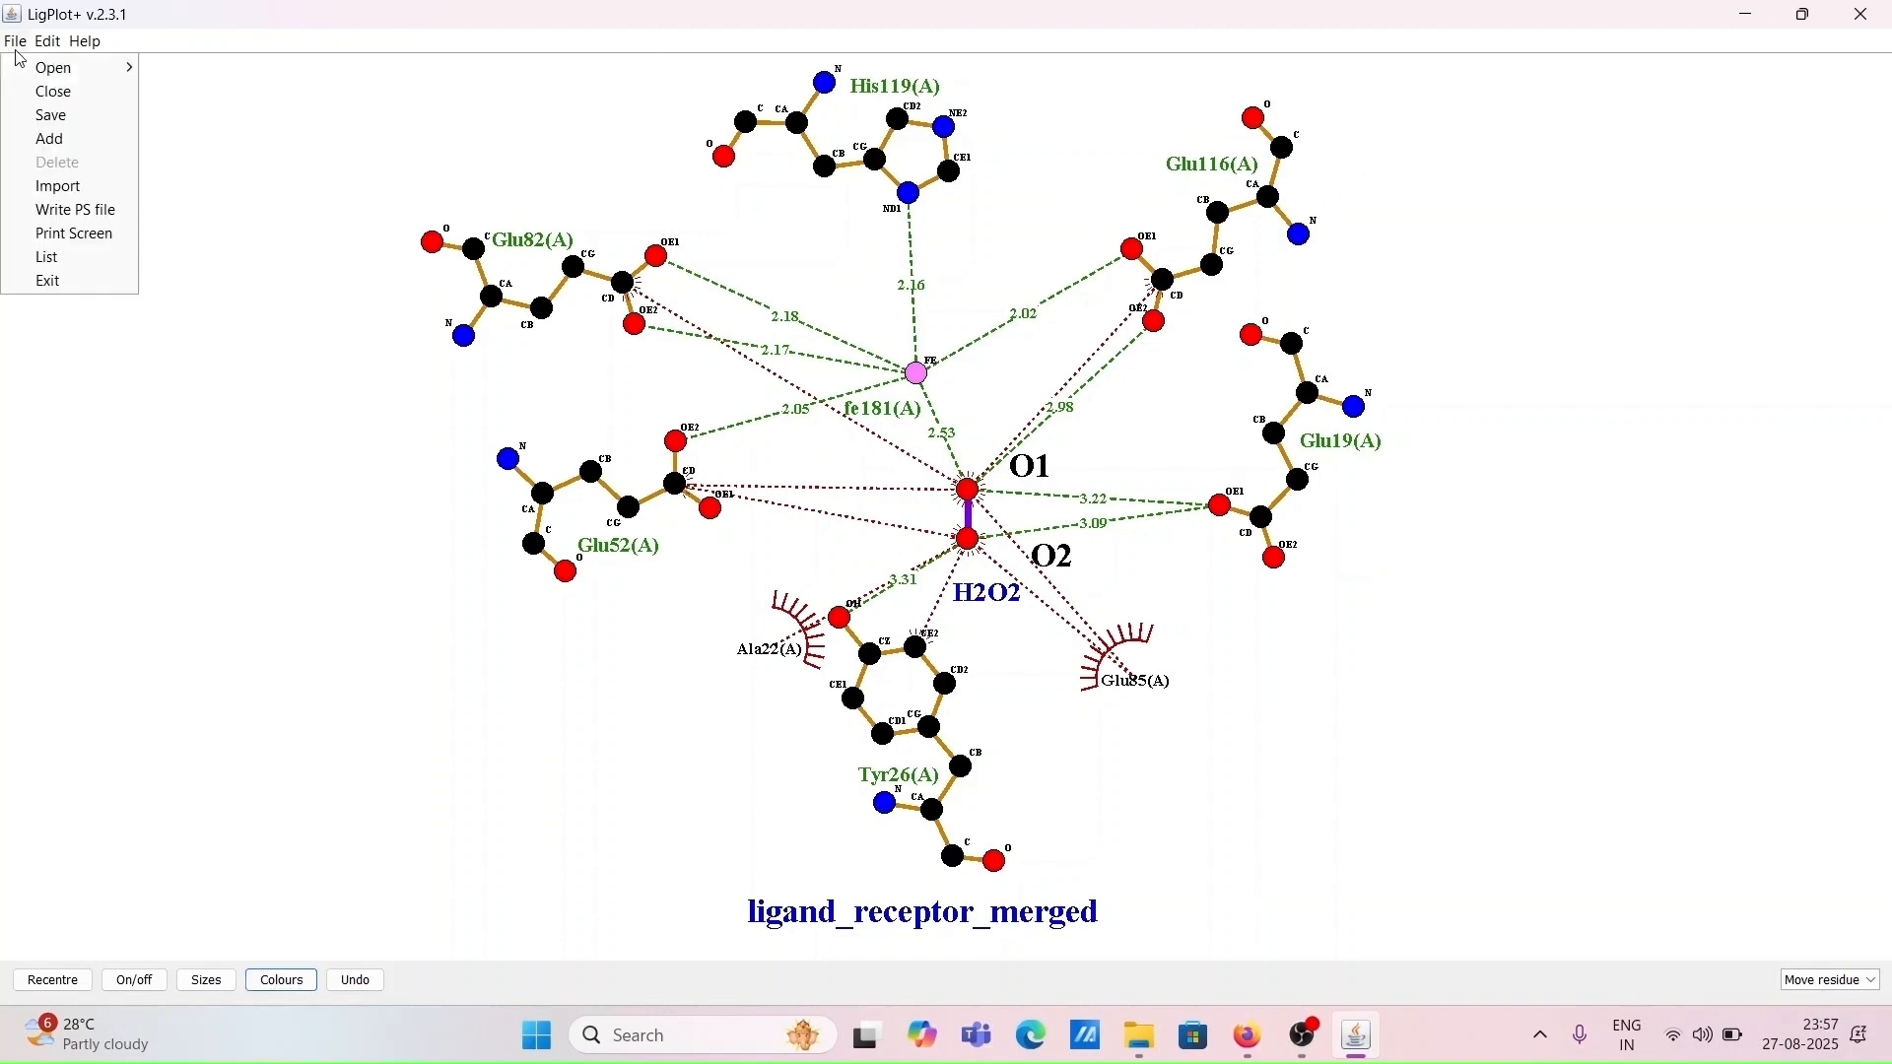
left_click(69, 126)
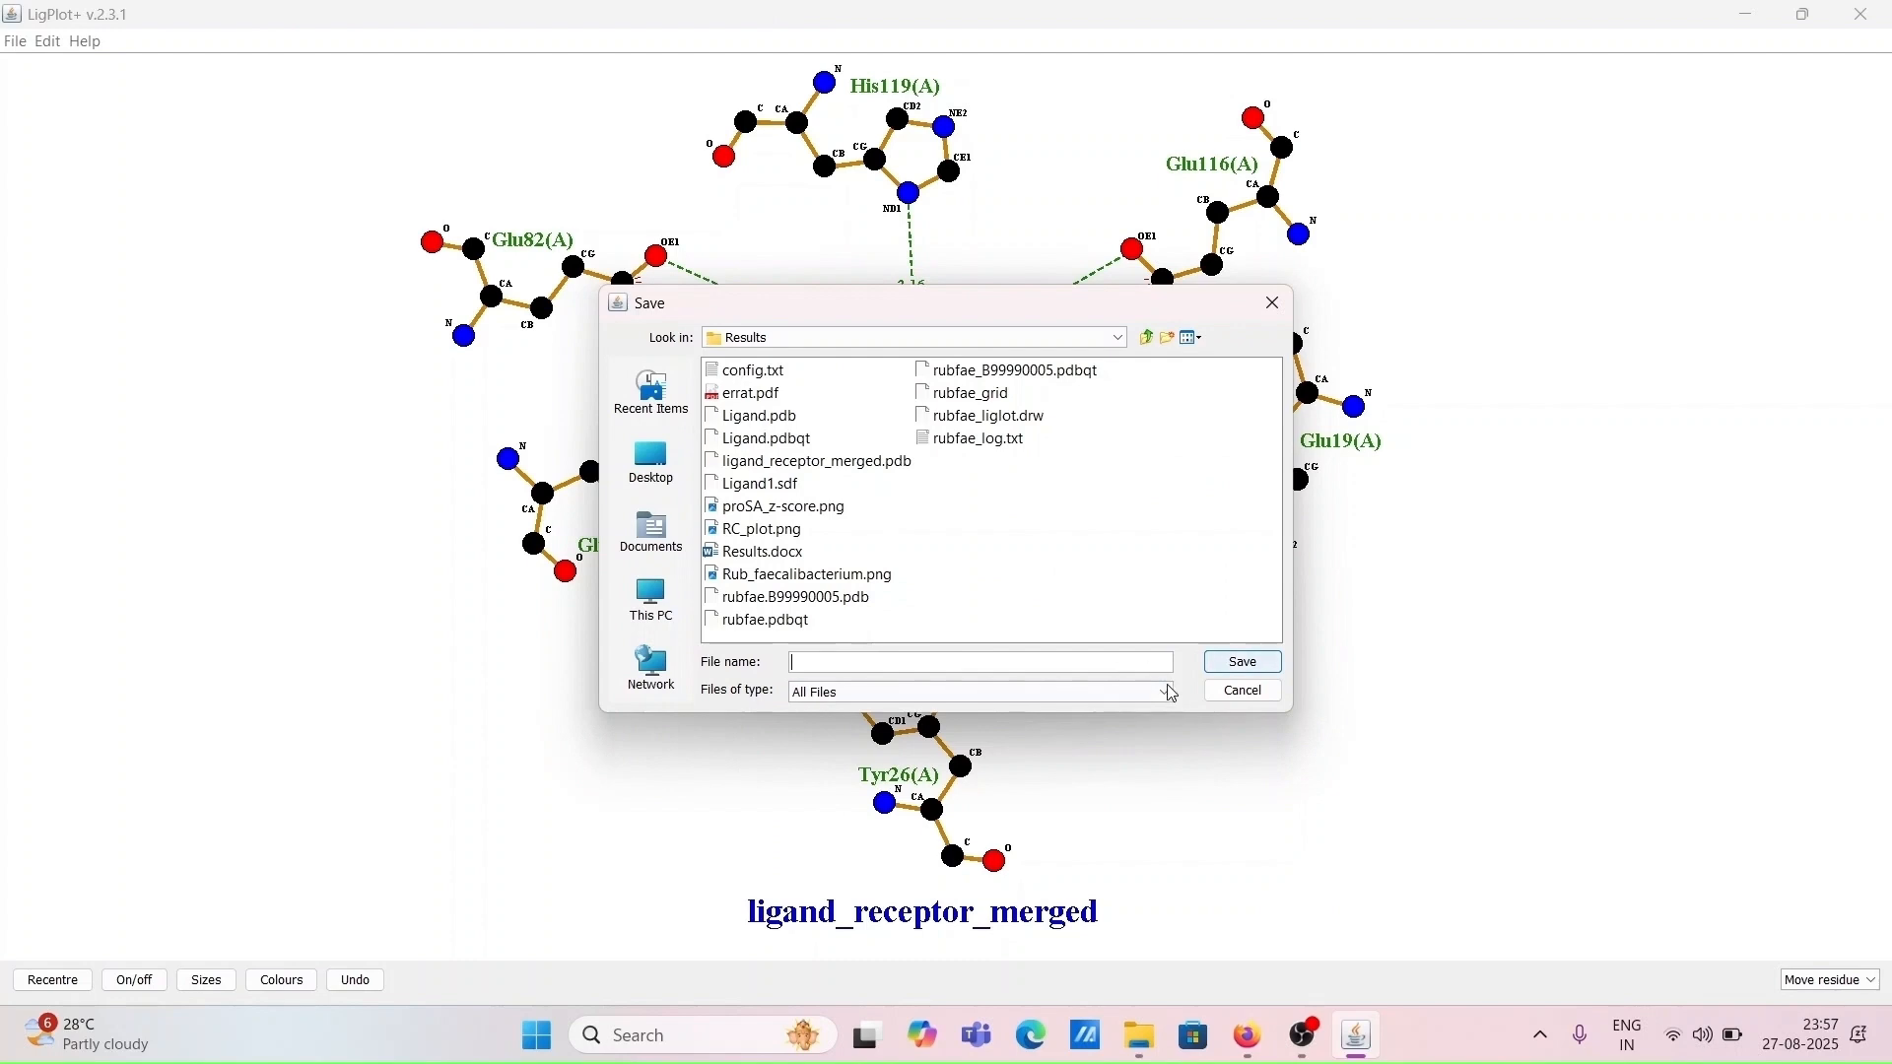
left_click(1099, 670)
type("tes")
left_click(1245, 664)
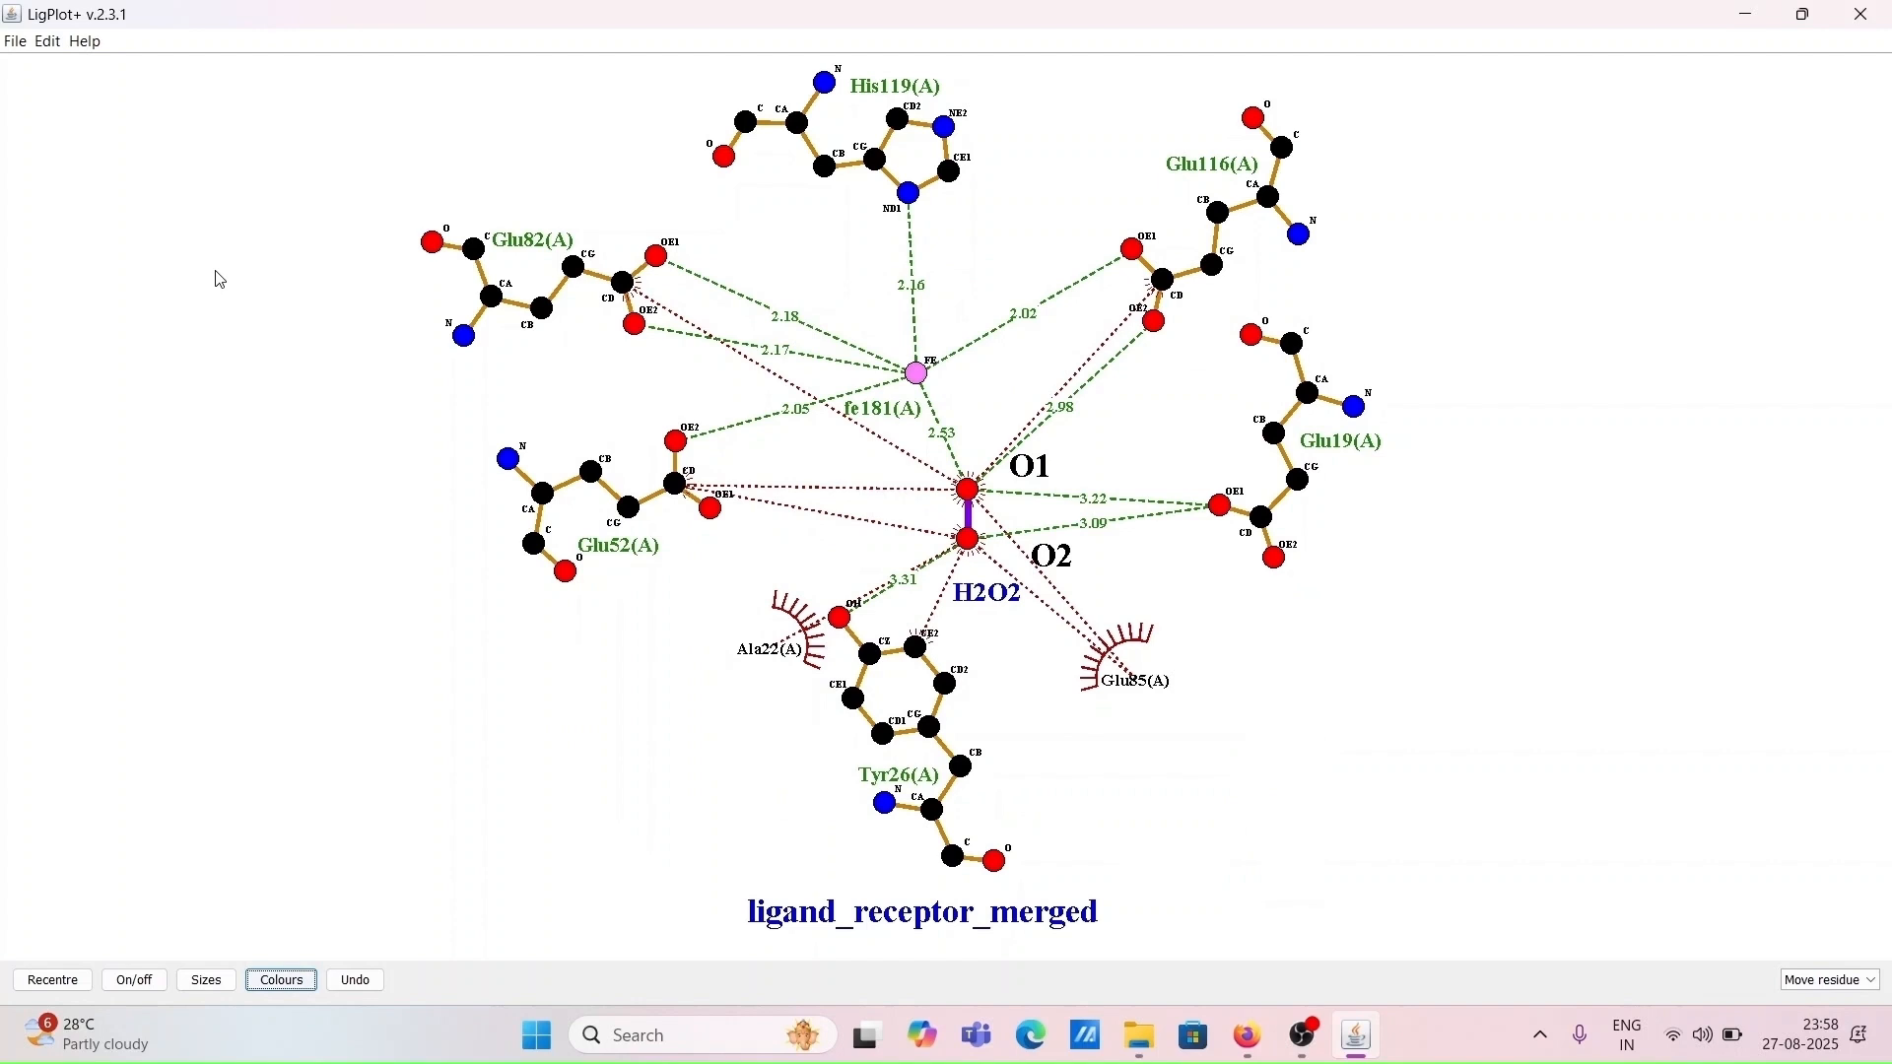
Open the saved drawing test.drw from the Results folder, discarding changes to the current plot
left_click(18, 44)
mouse_move(57, 77)
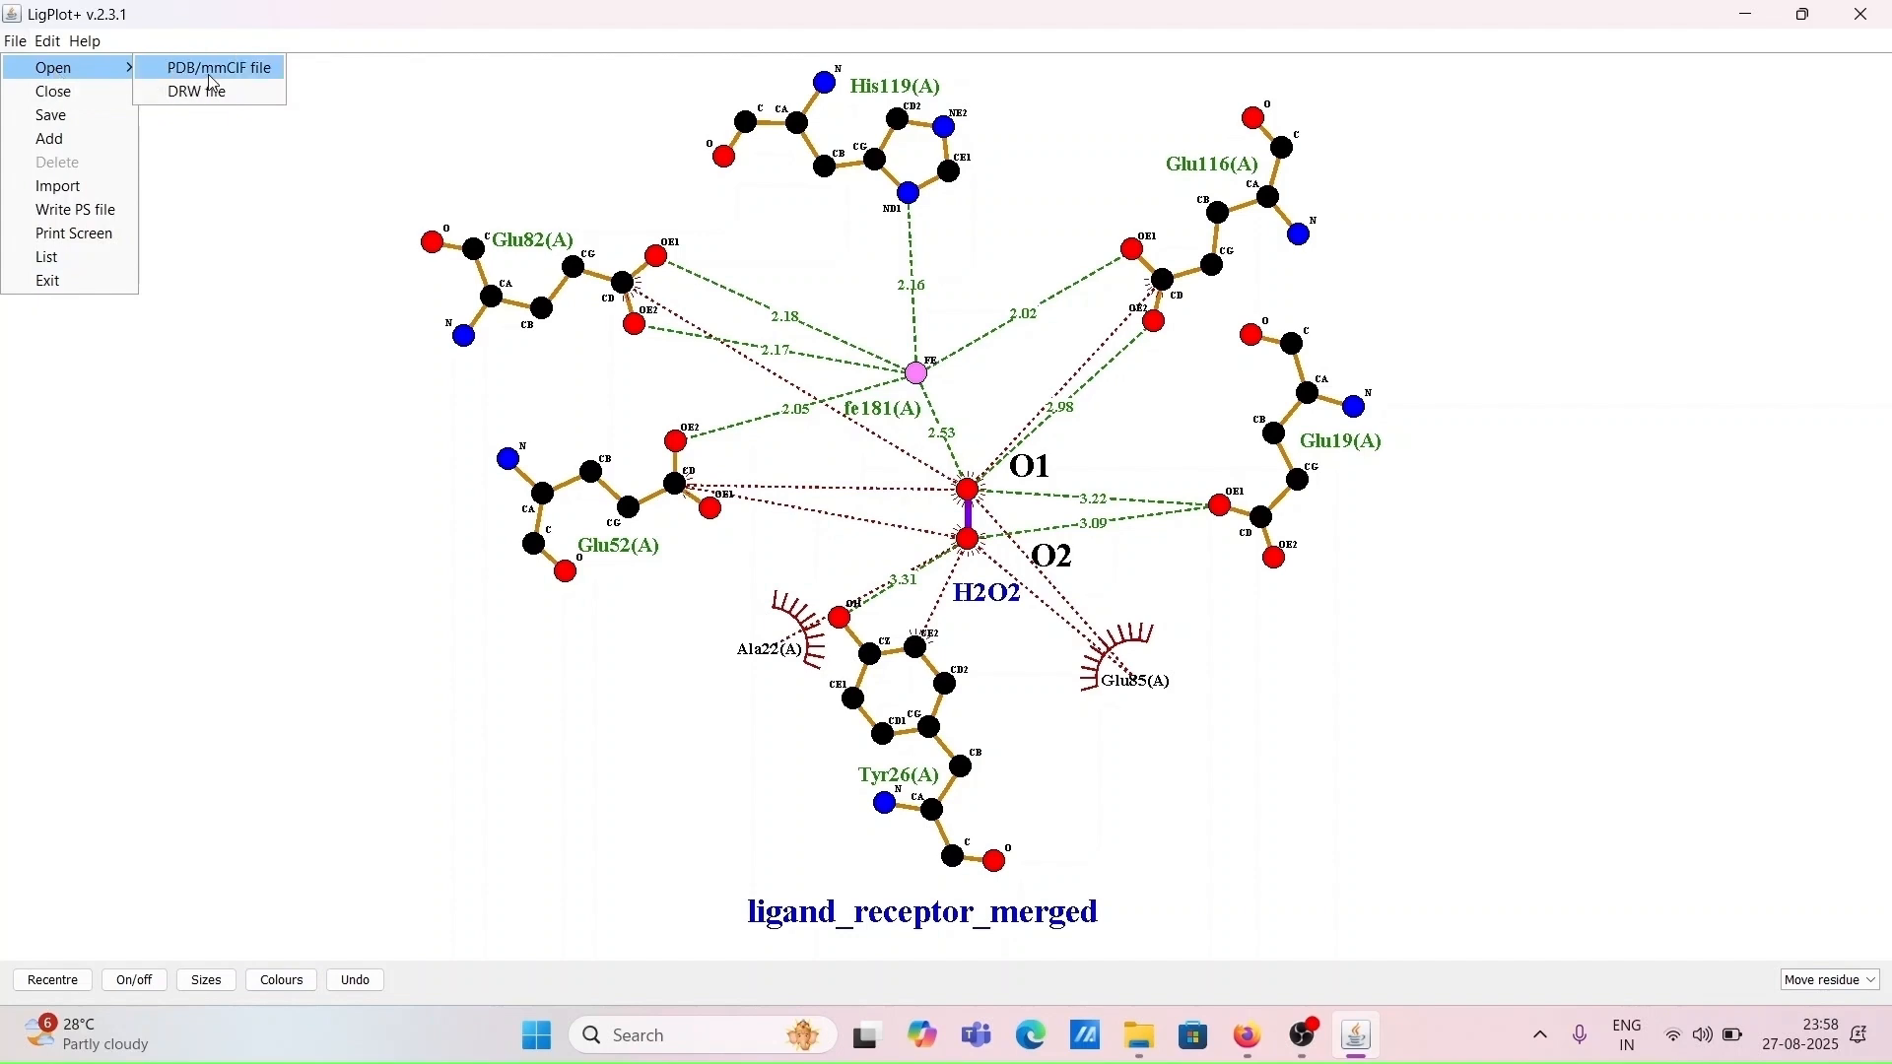
left_click(223, 94)
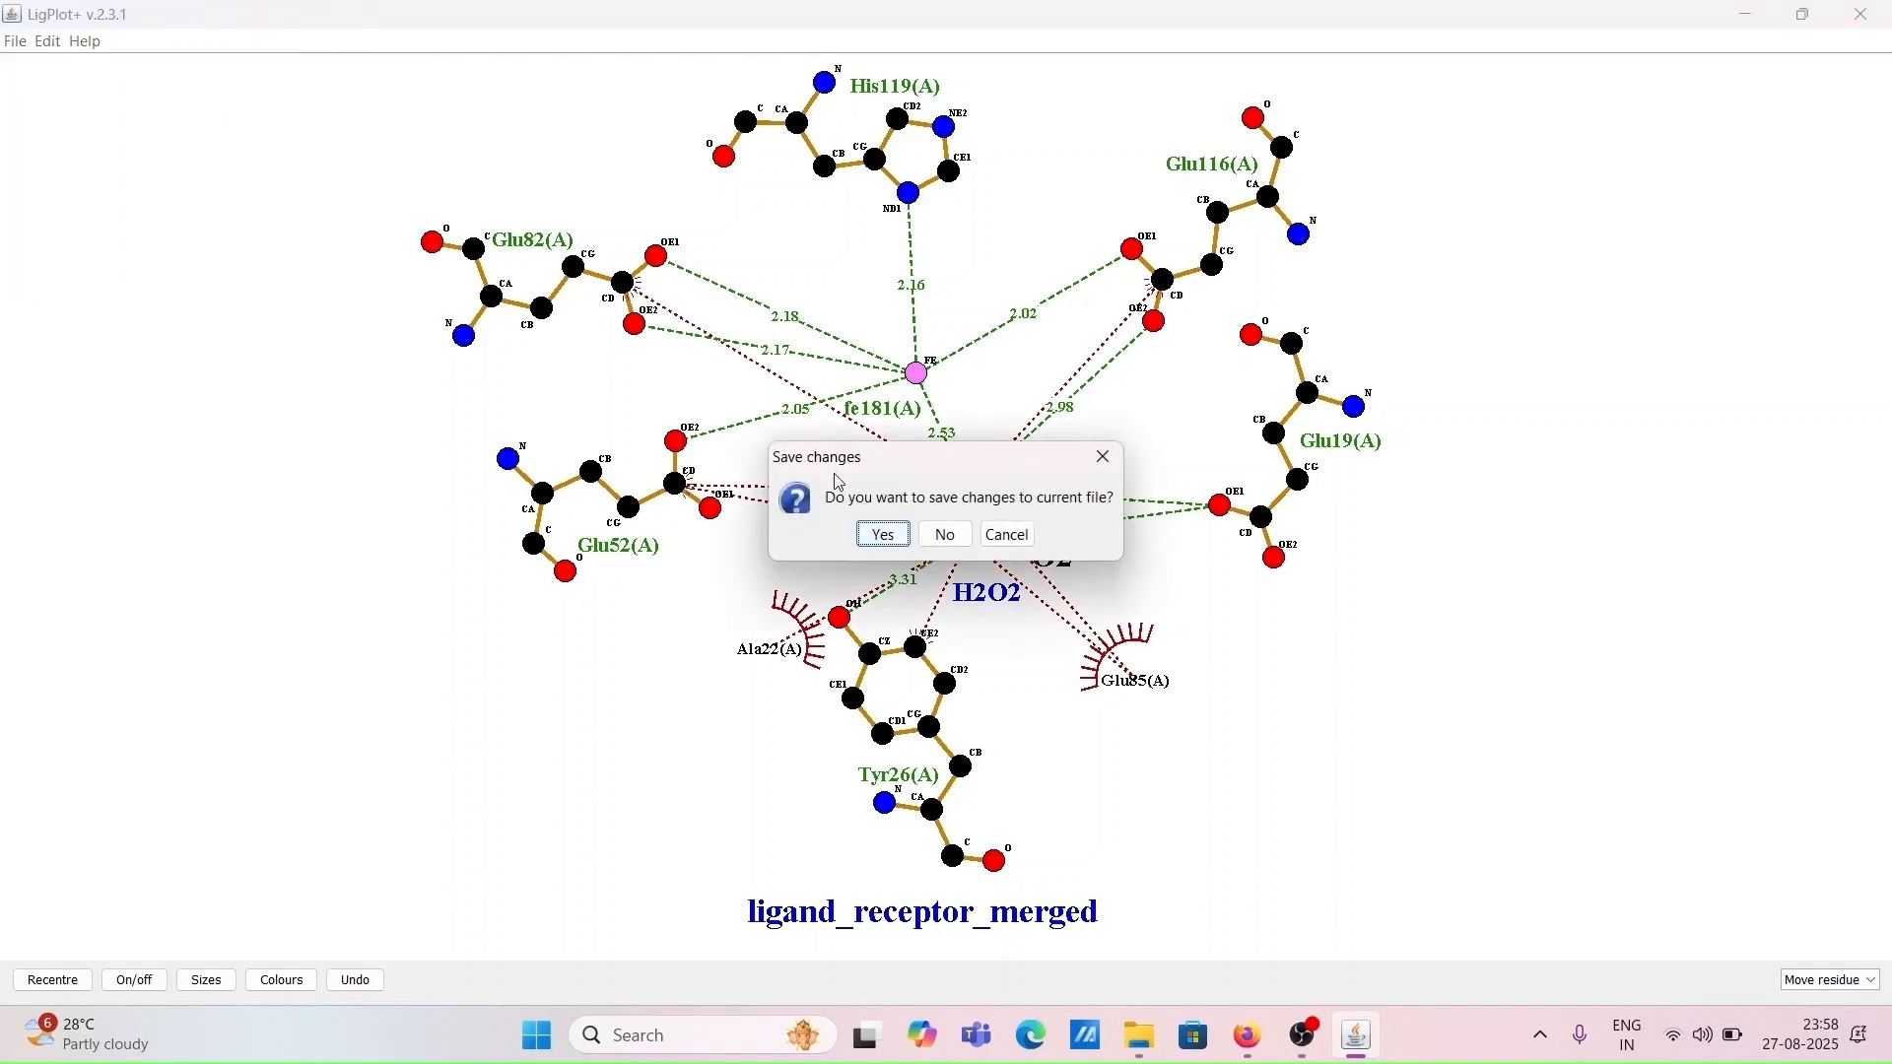
left_click(943, 536)
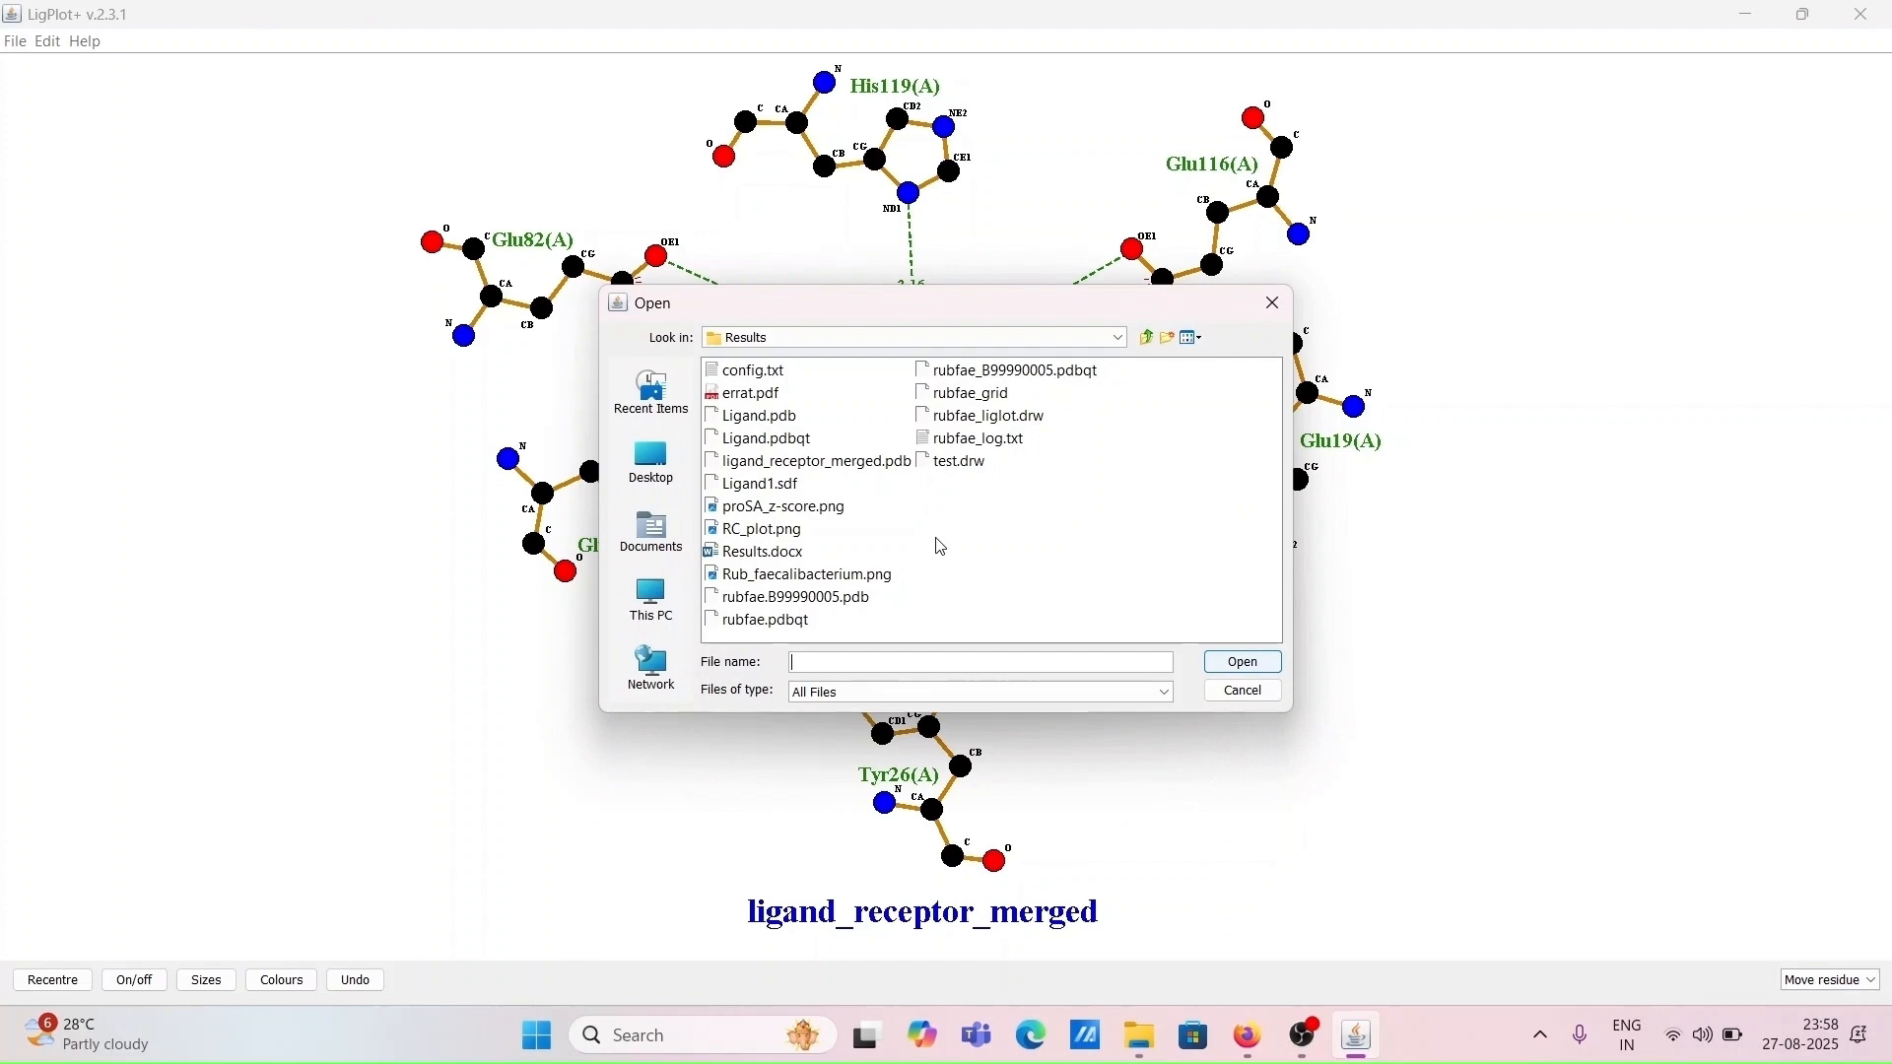
left_click(958, 463)
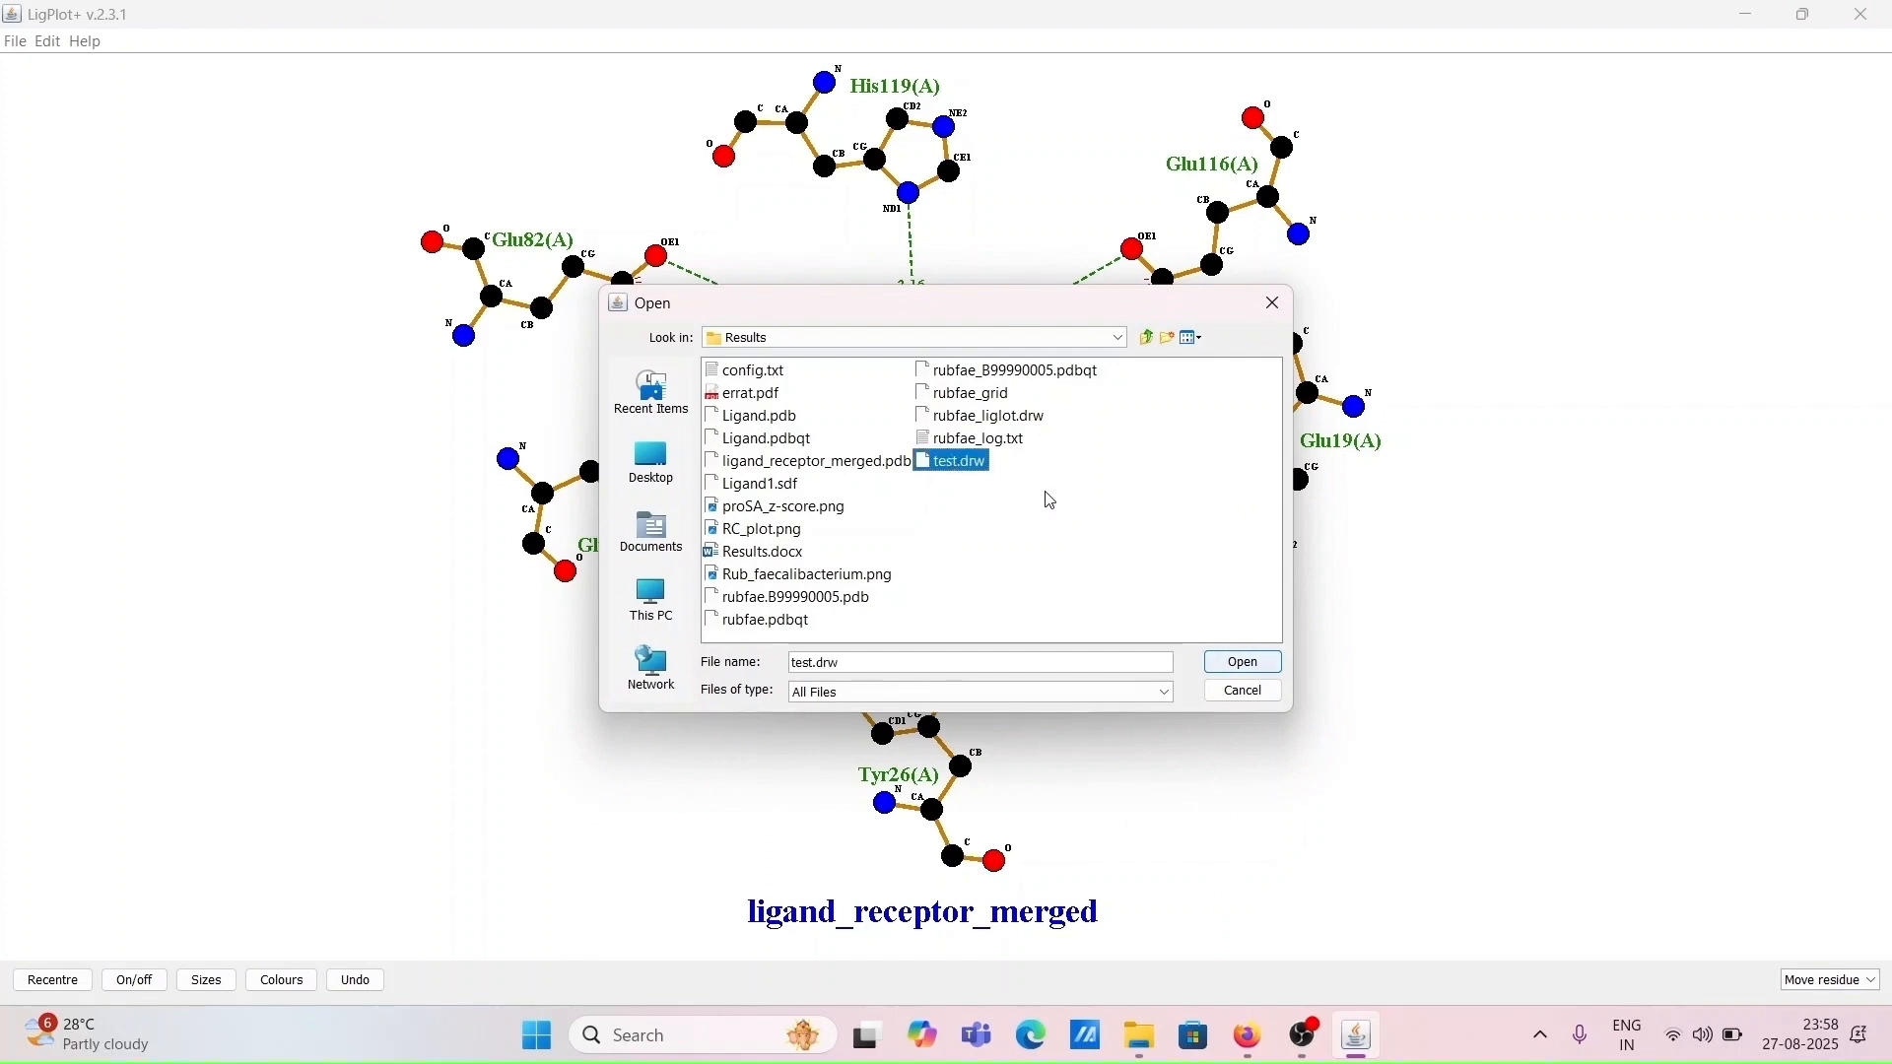
left_click(1247, 666)
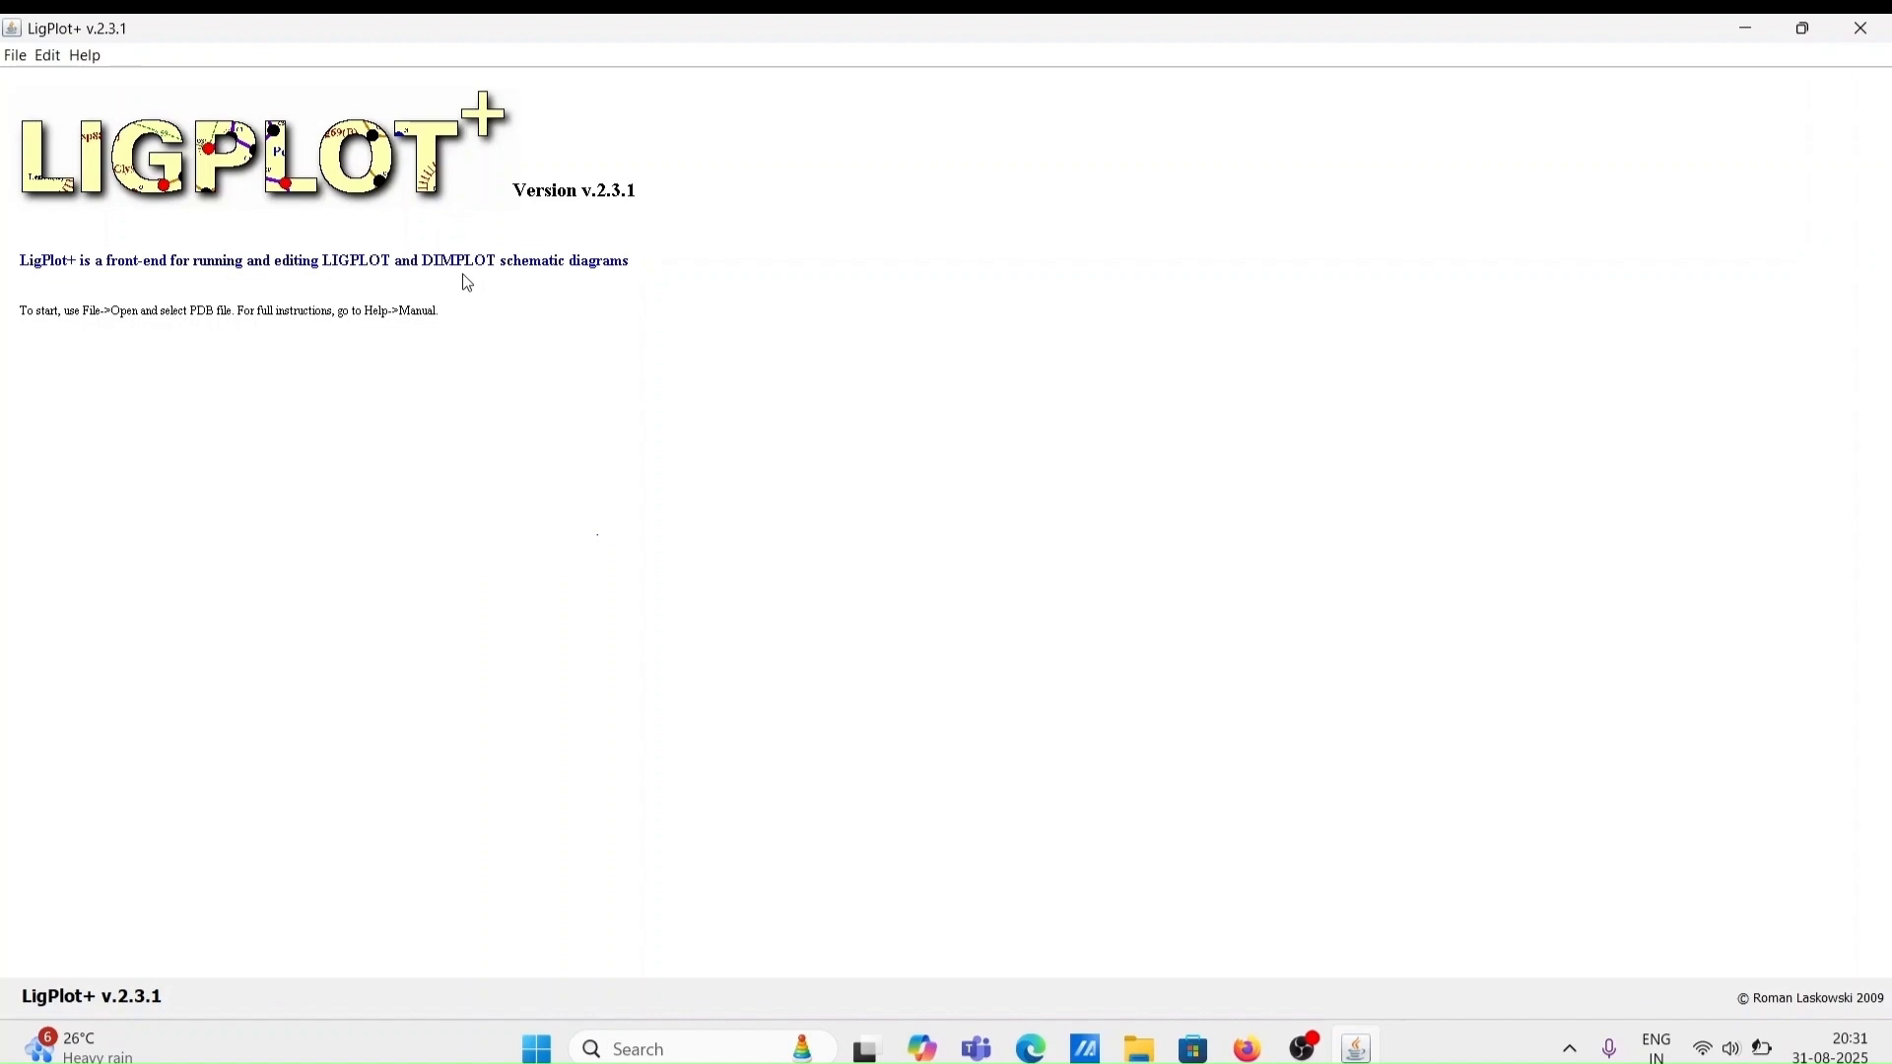
Open the structure file omp1.pdb from the Proteome folder
left_click(15, 56)
mouse_move(28, 85)
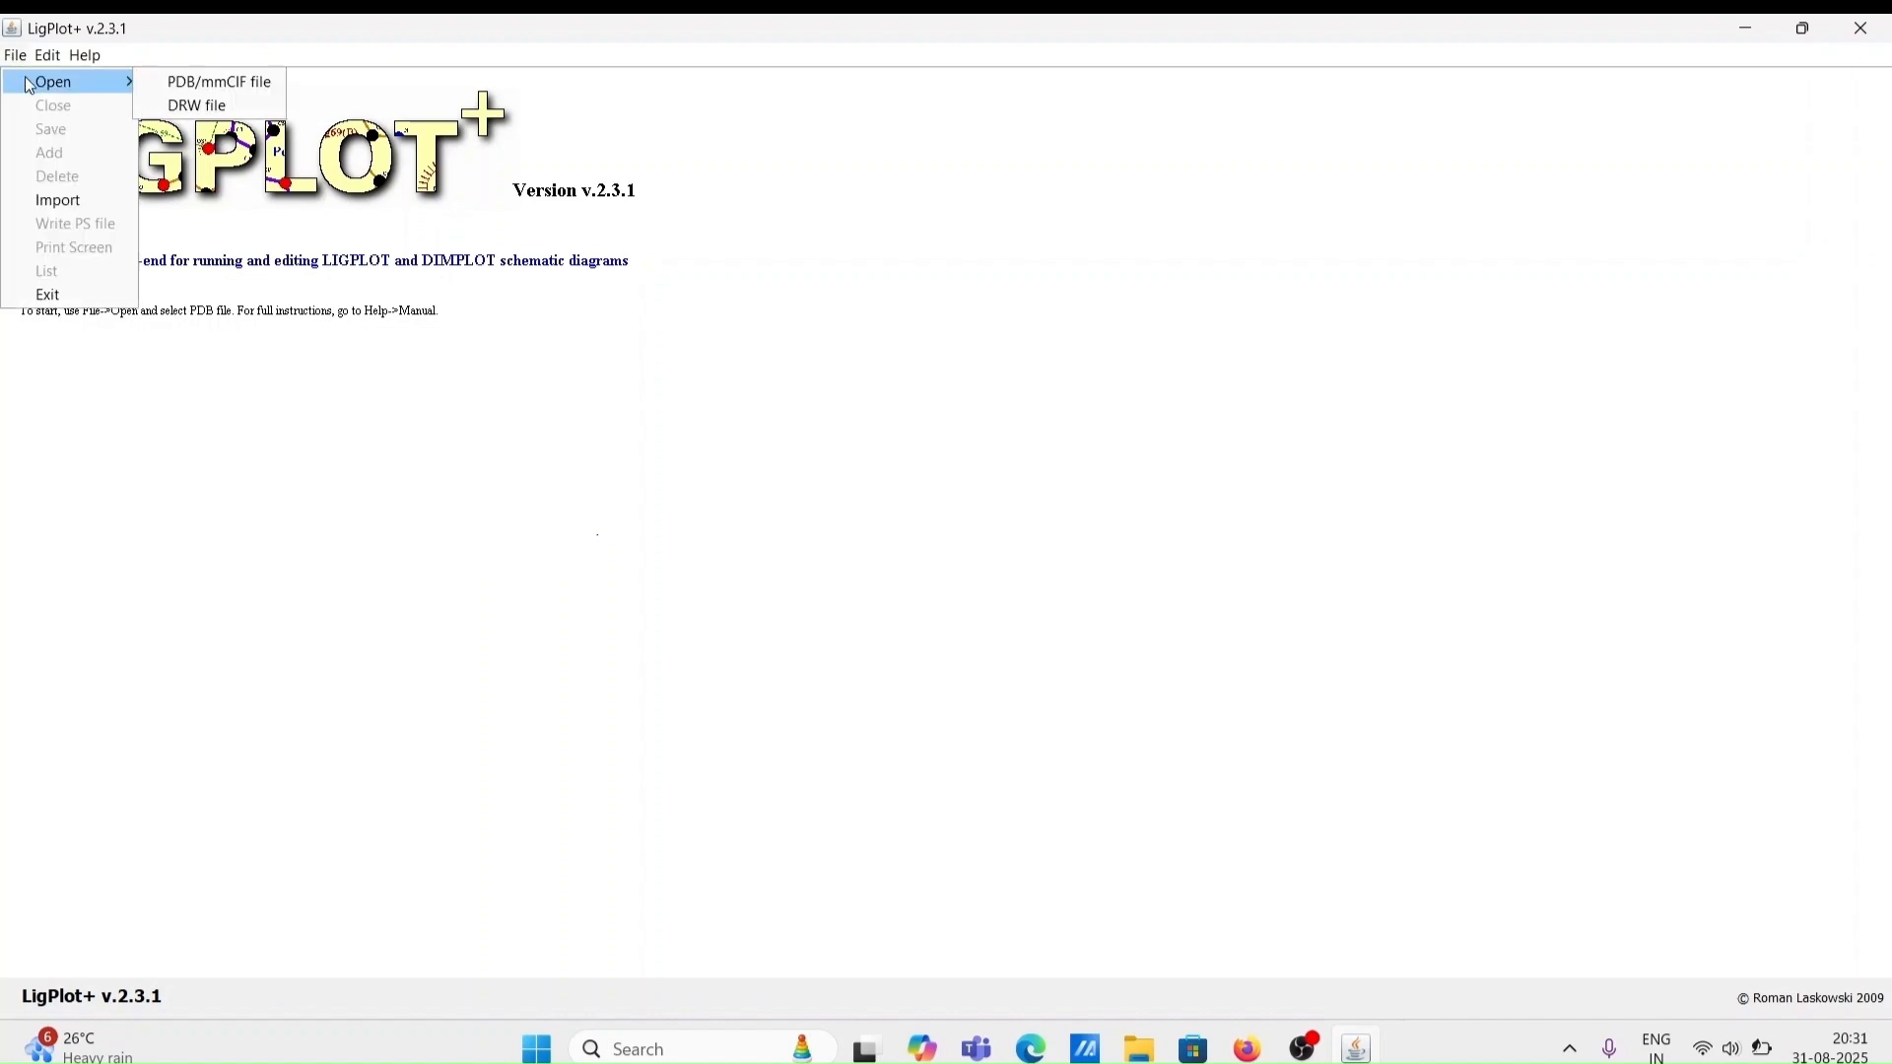
left_click(173, 82)
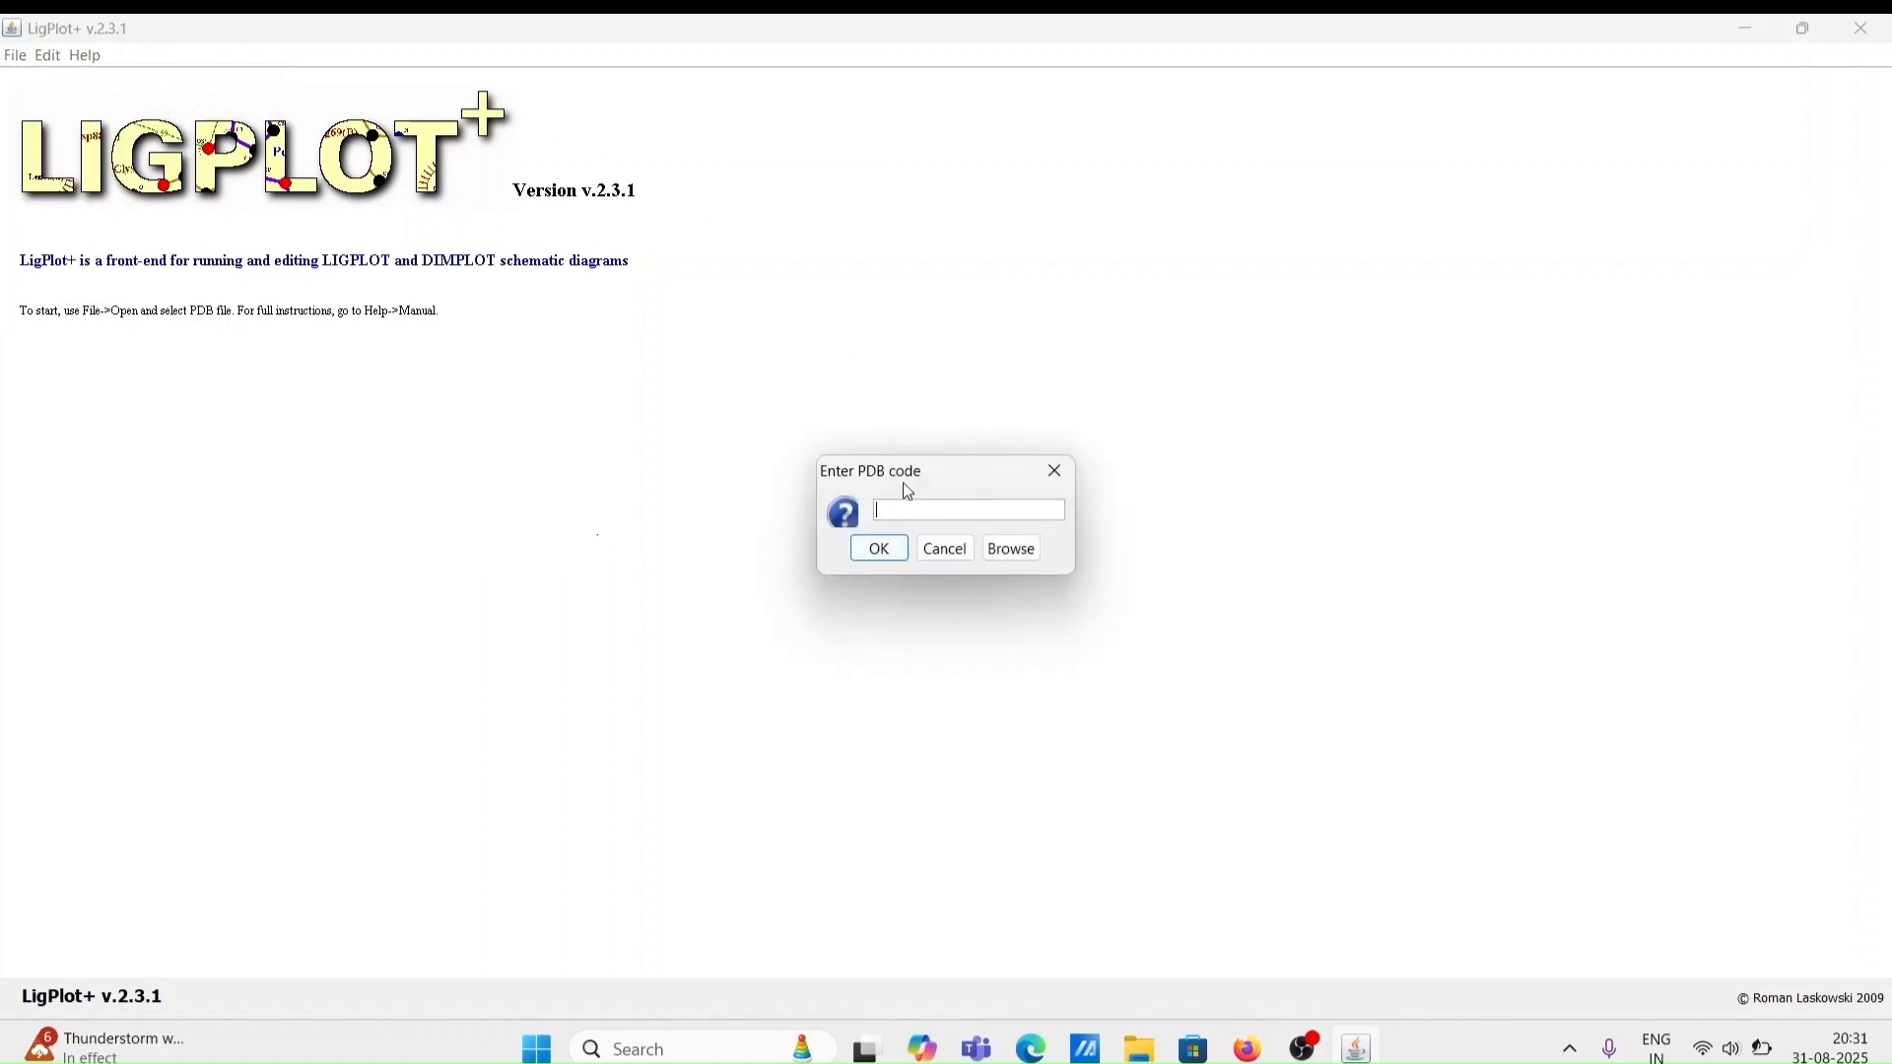
left_click(1009, 548)
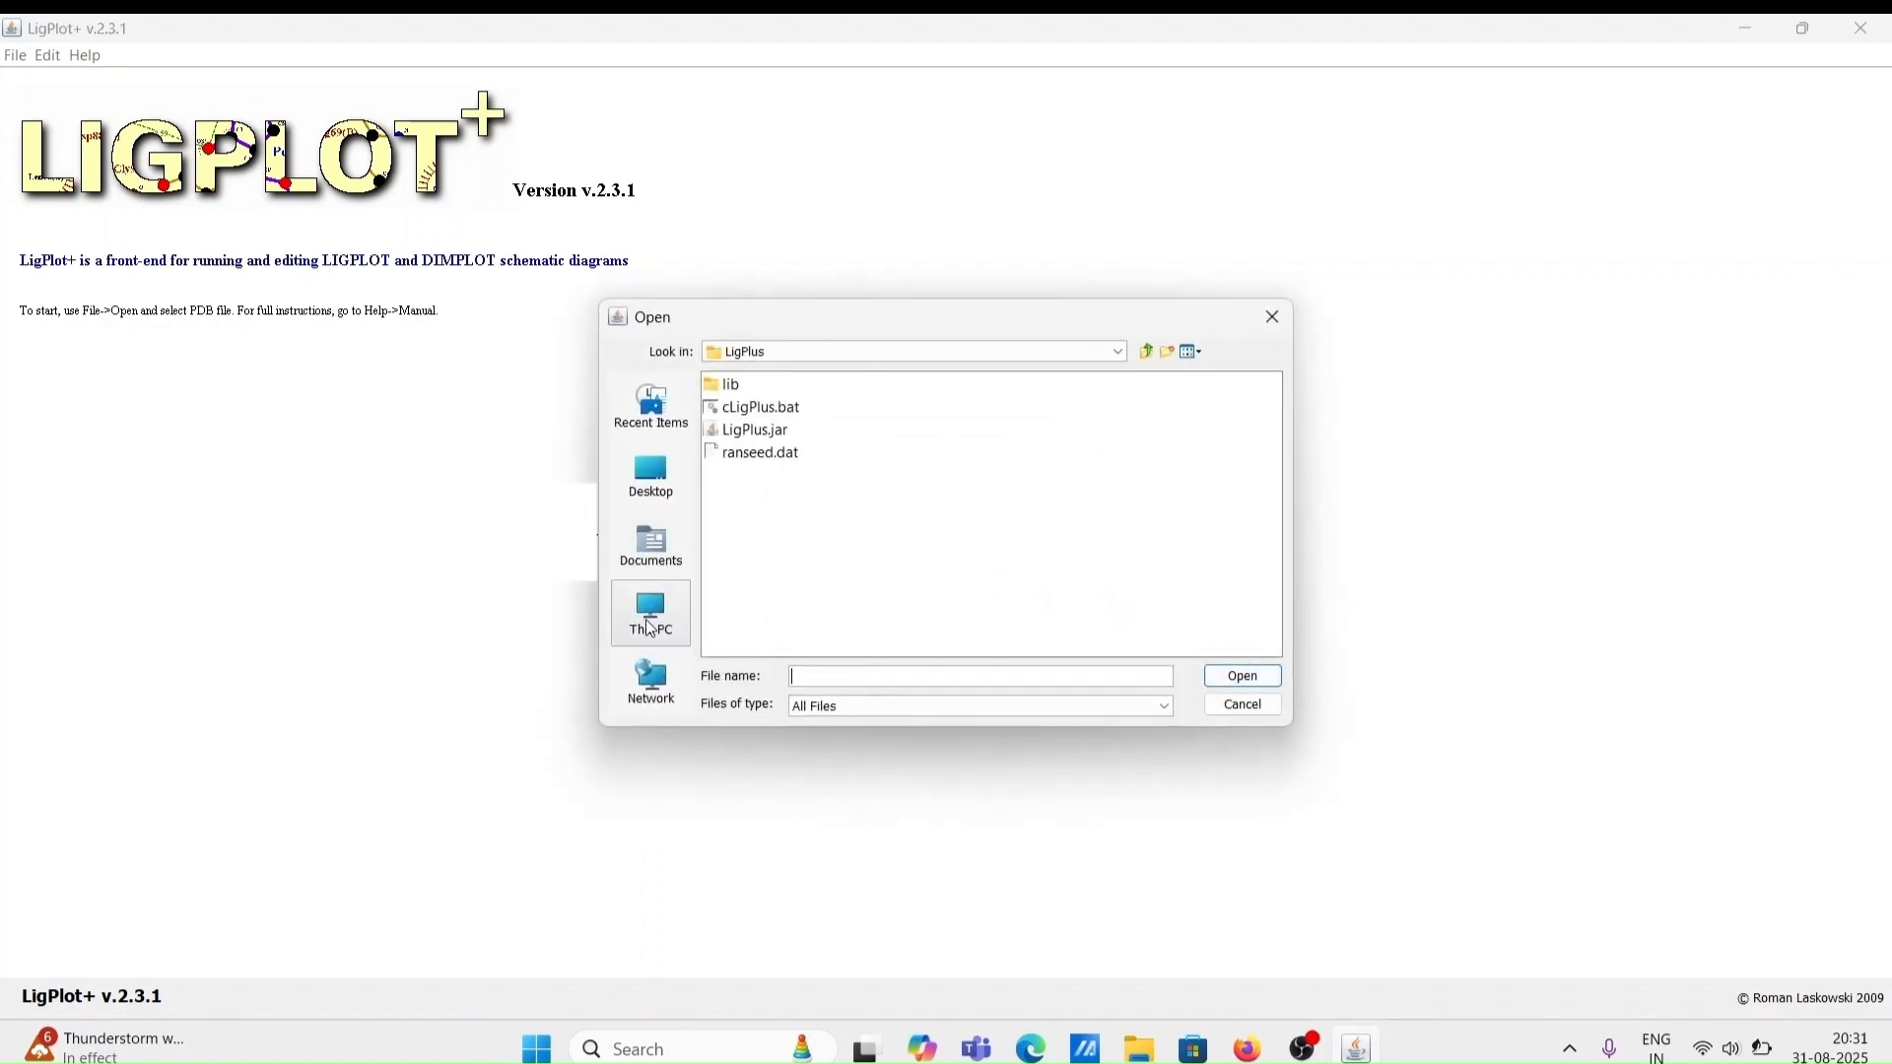
left_click(650, 629)
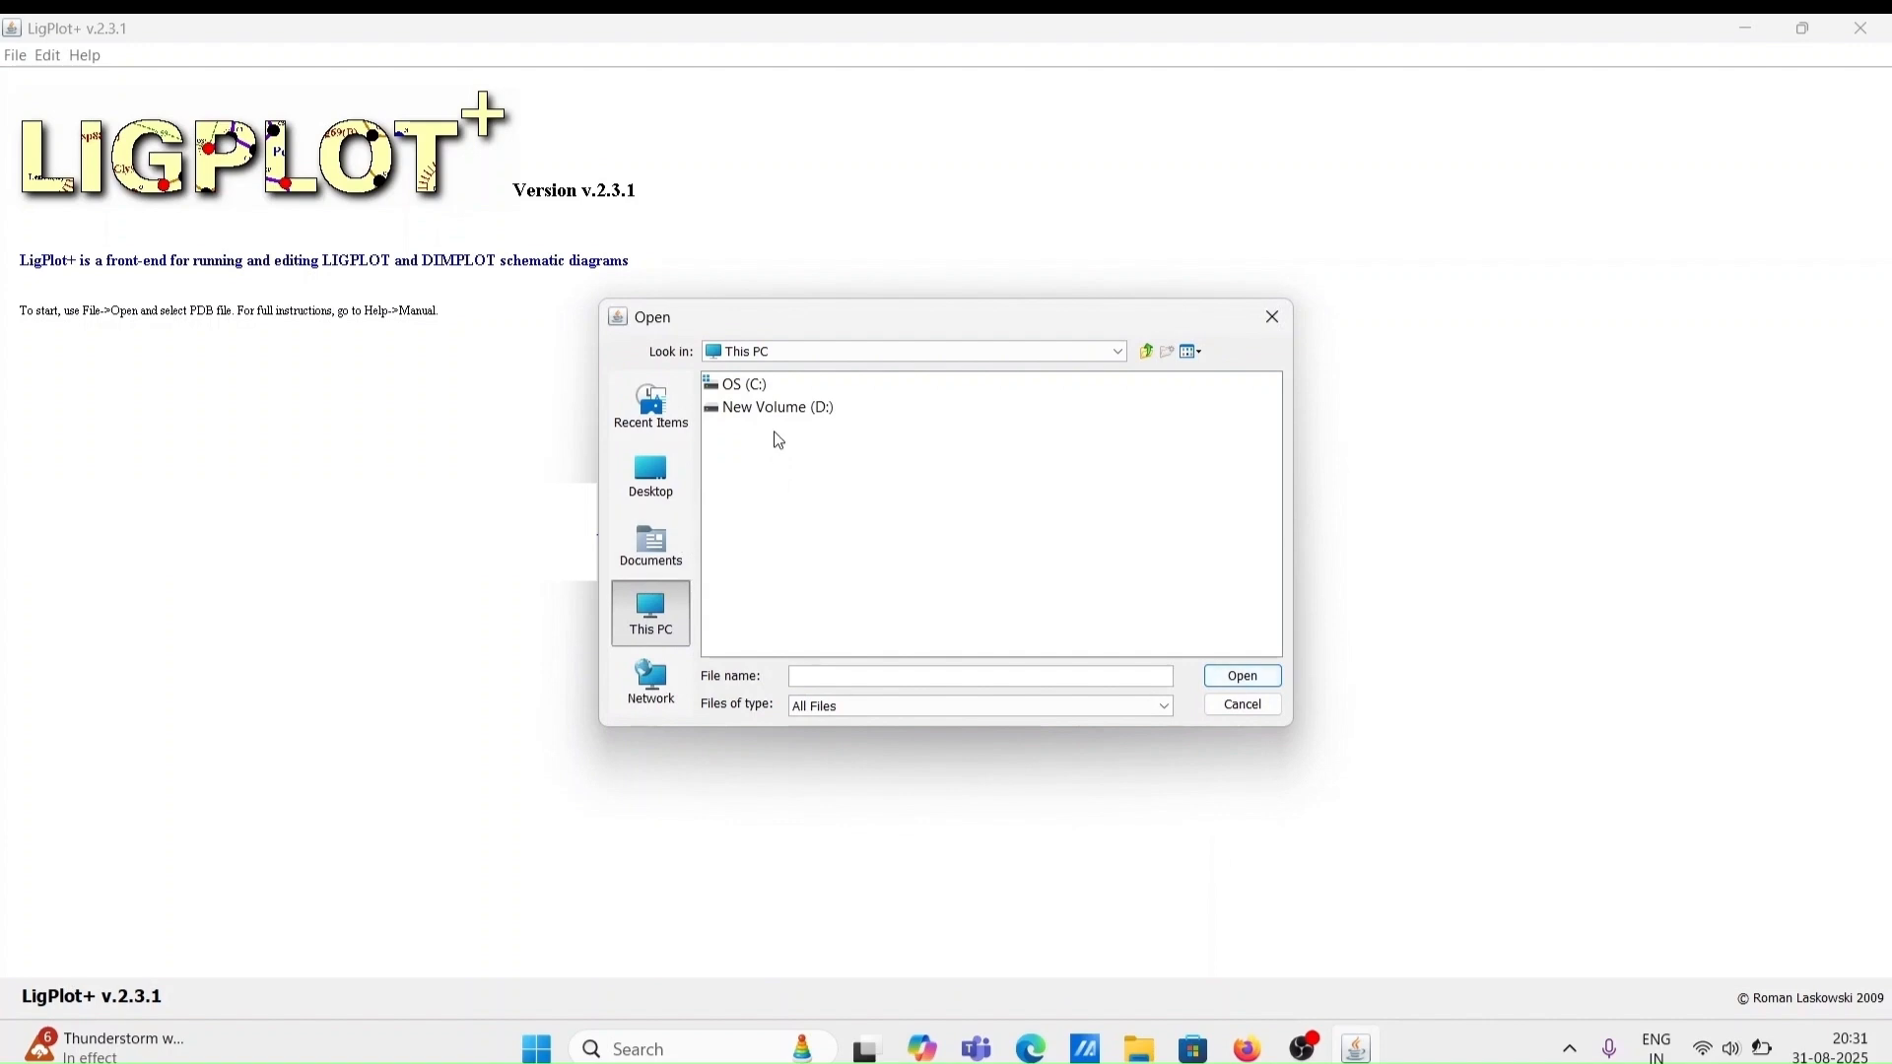
left_click(801, 418)
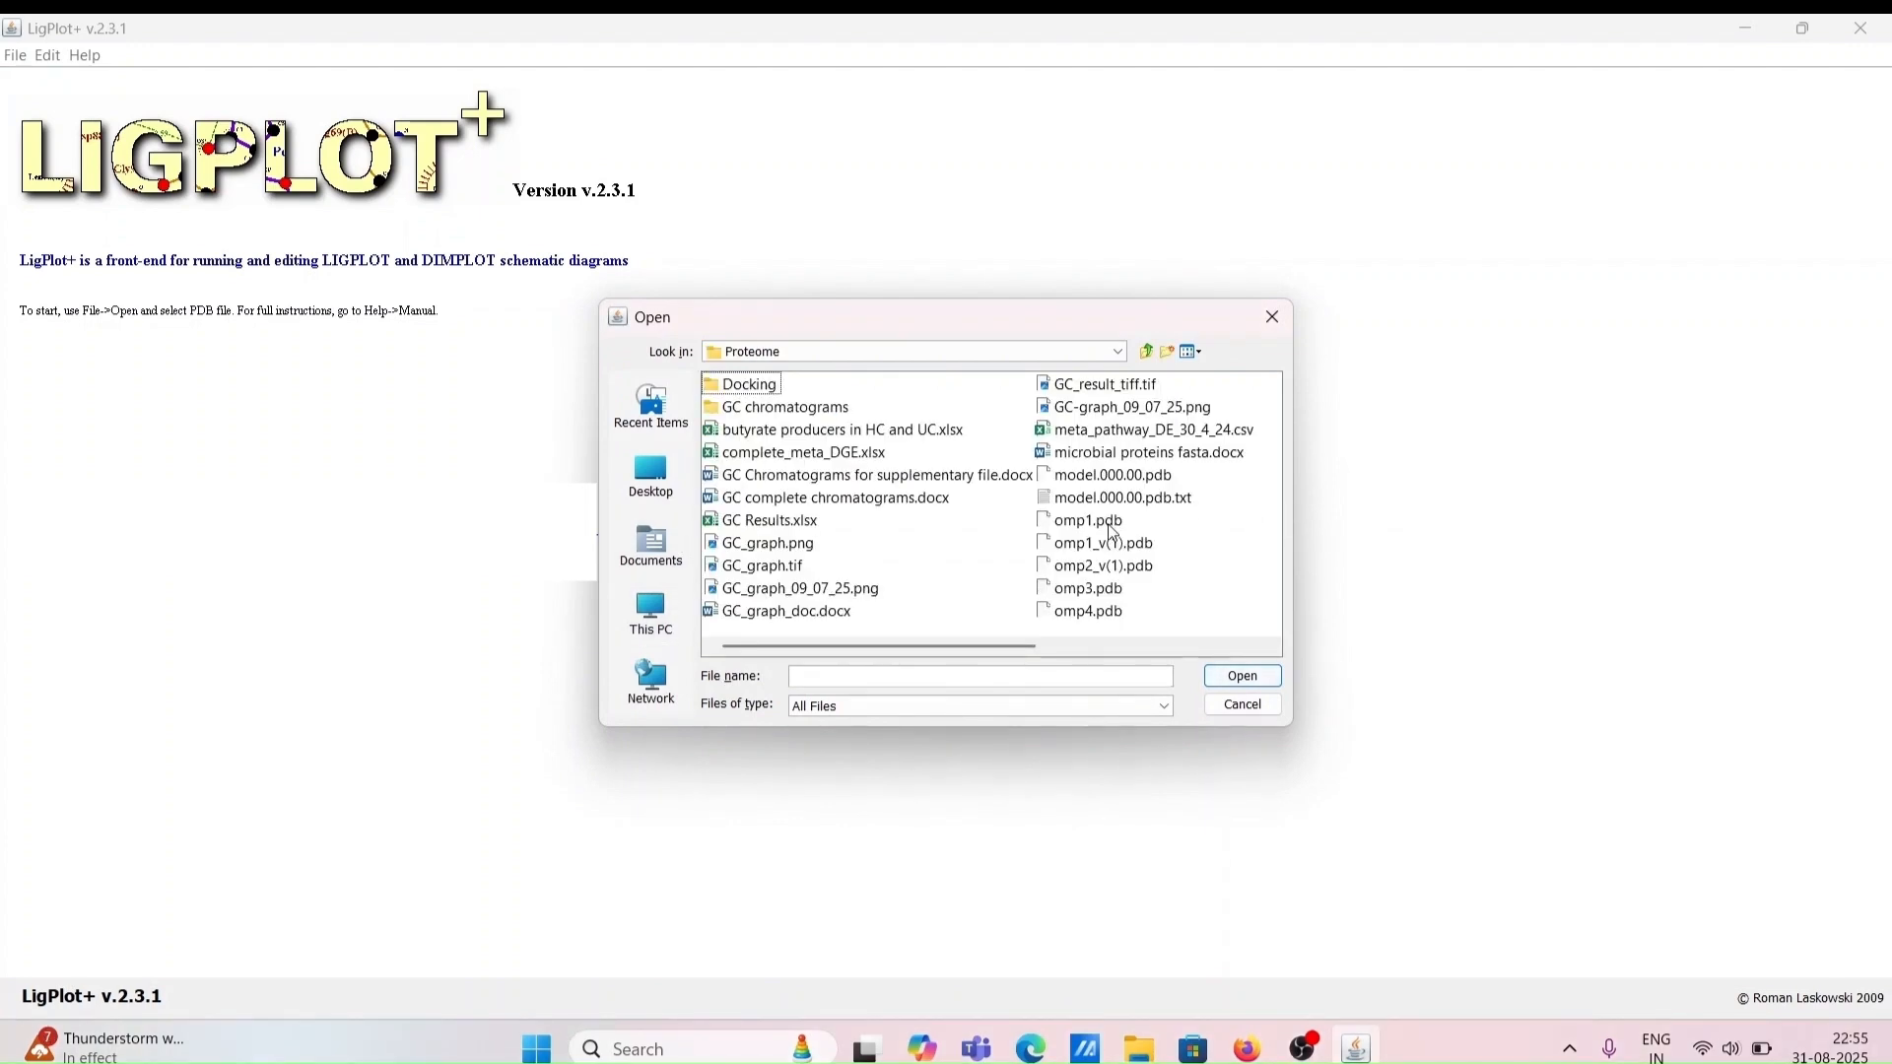
left_click(1109, 528)
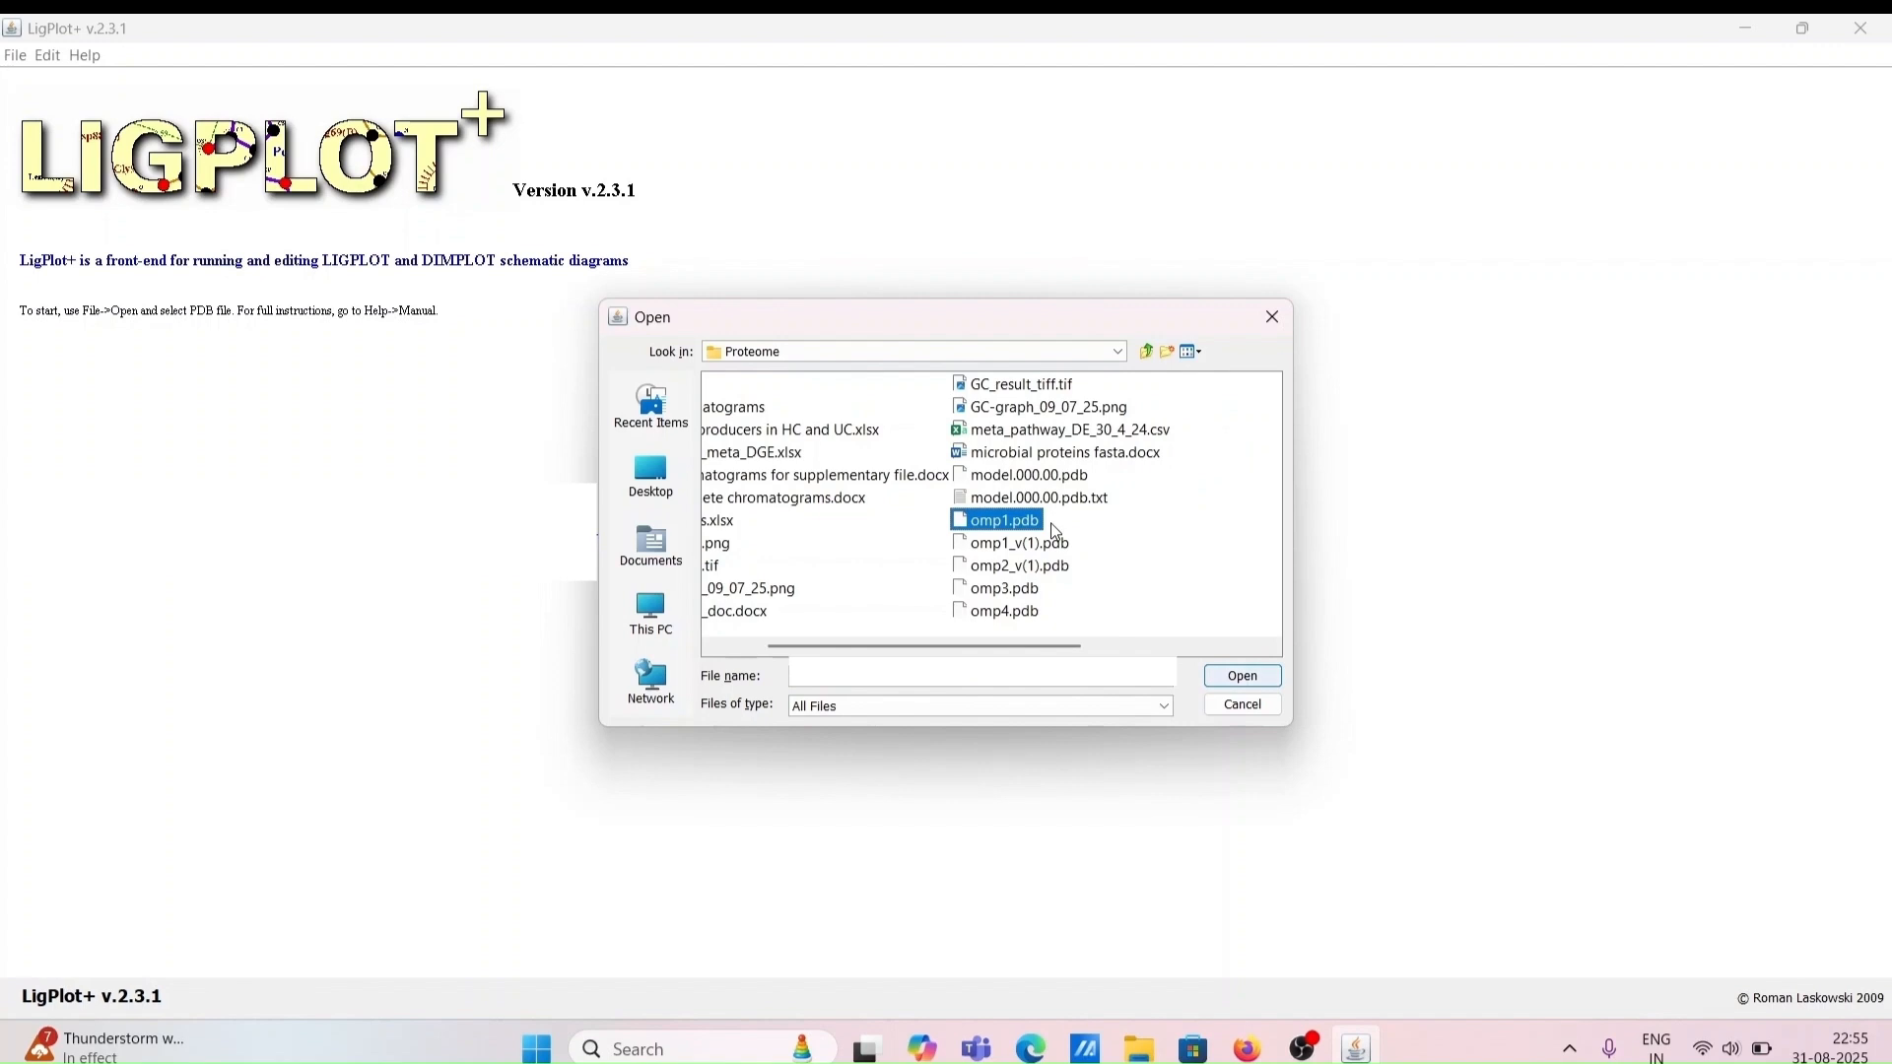
left_click(1247, 676)
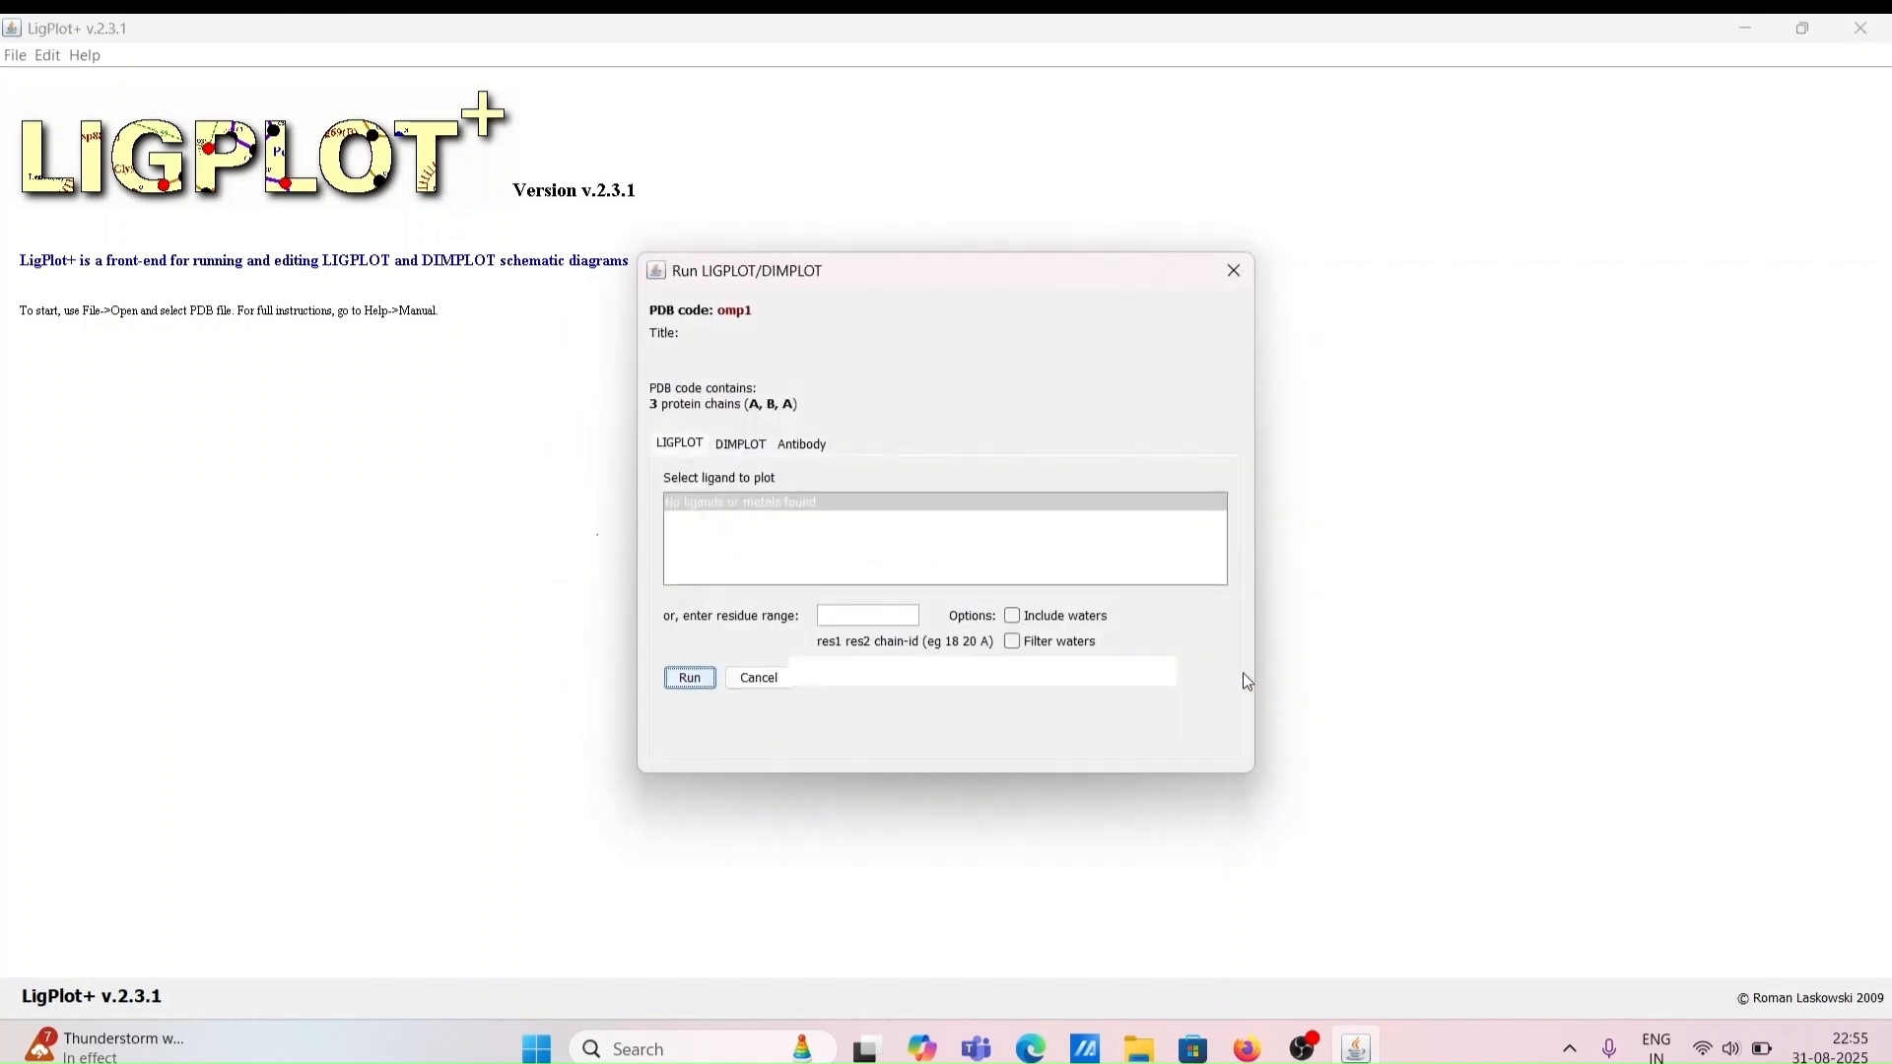
Run DIMPLOT on omp1 for the interacting protein pair Chain B : Chain A
left_click(764, 535)
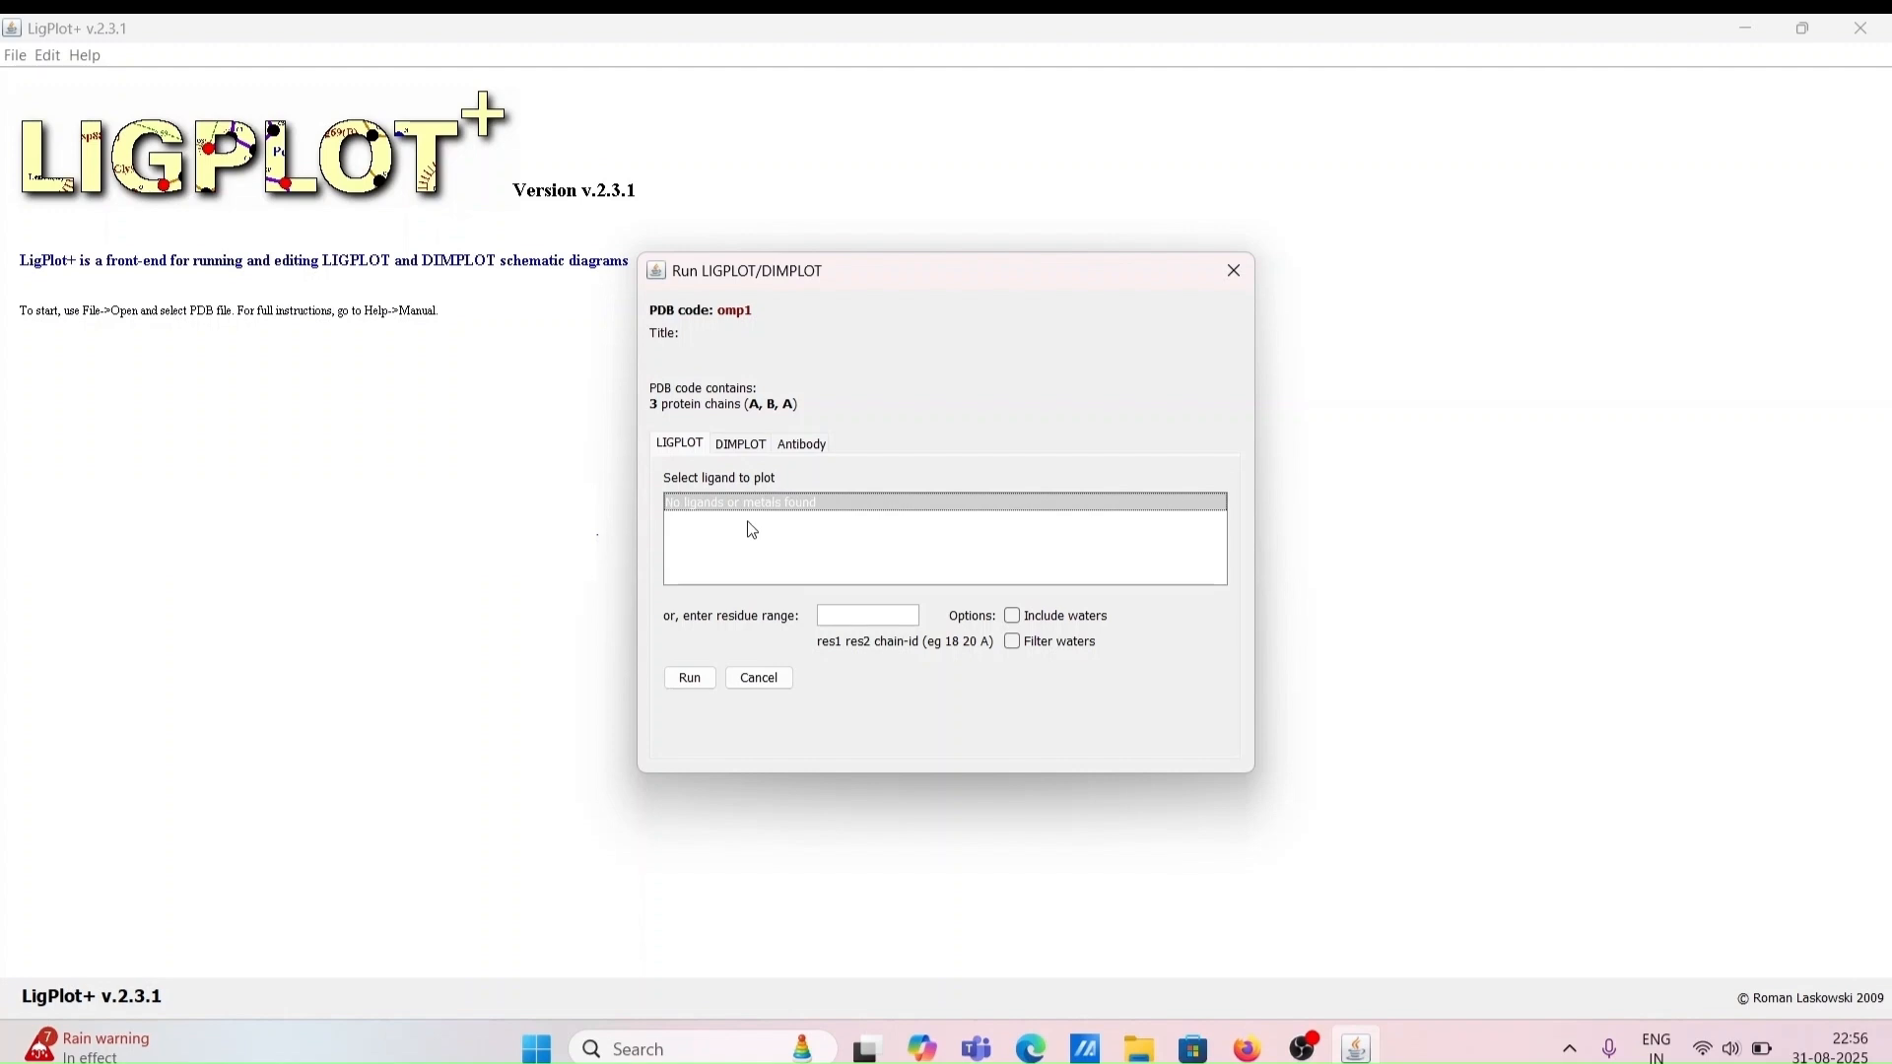
left_click(734, 450)
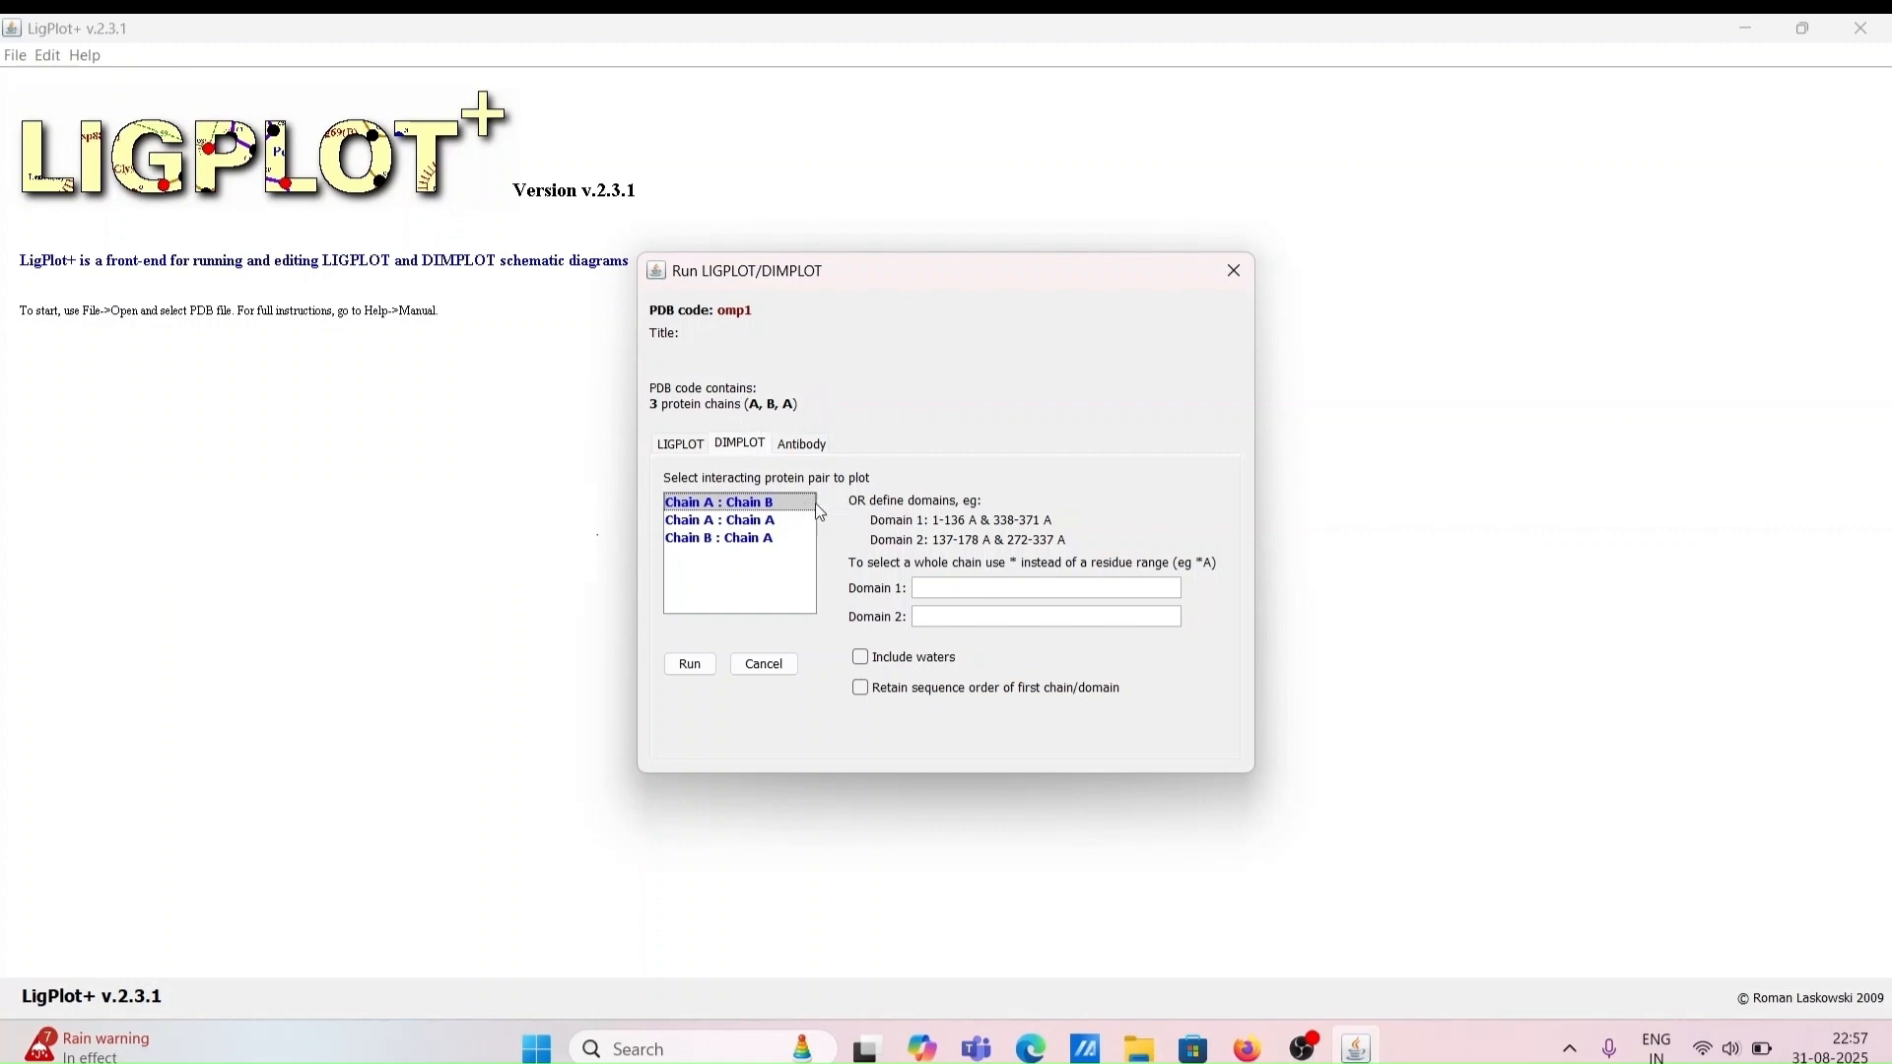
left_click(753, 548)
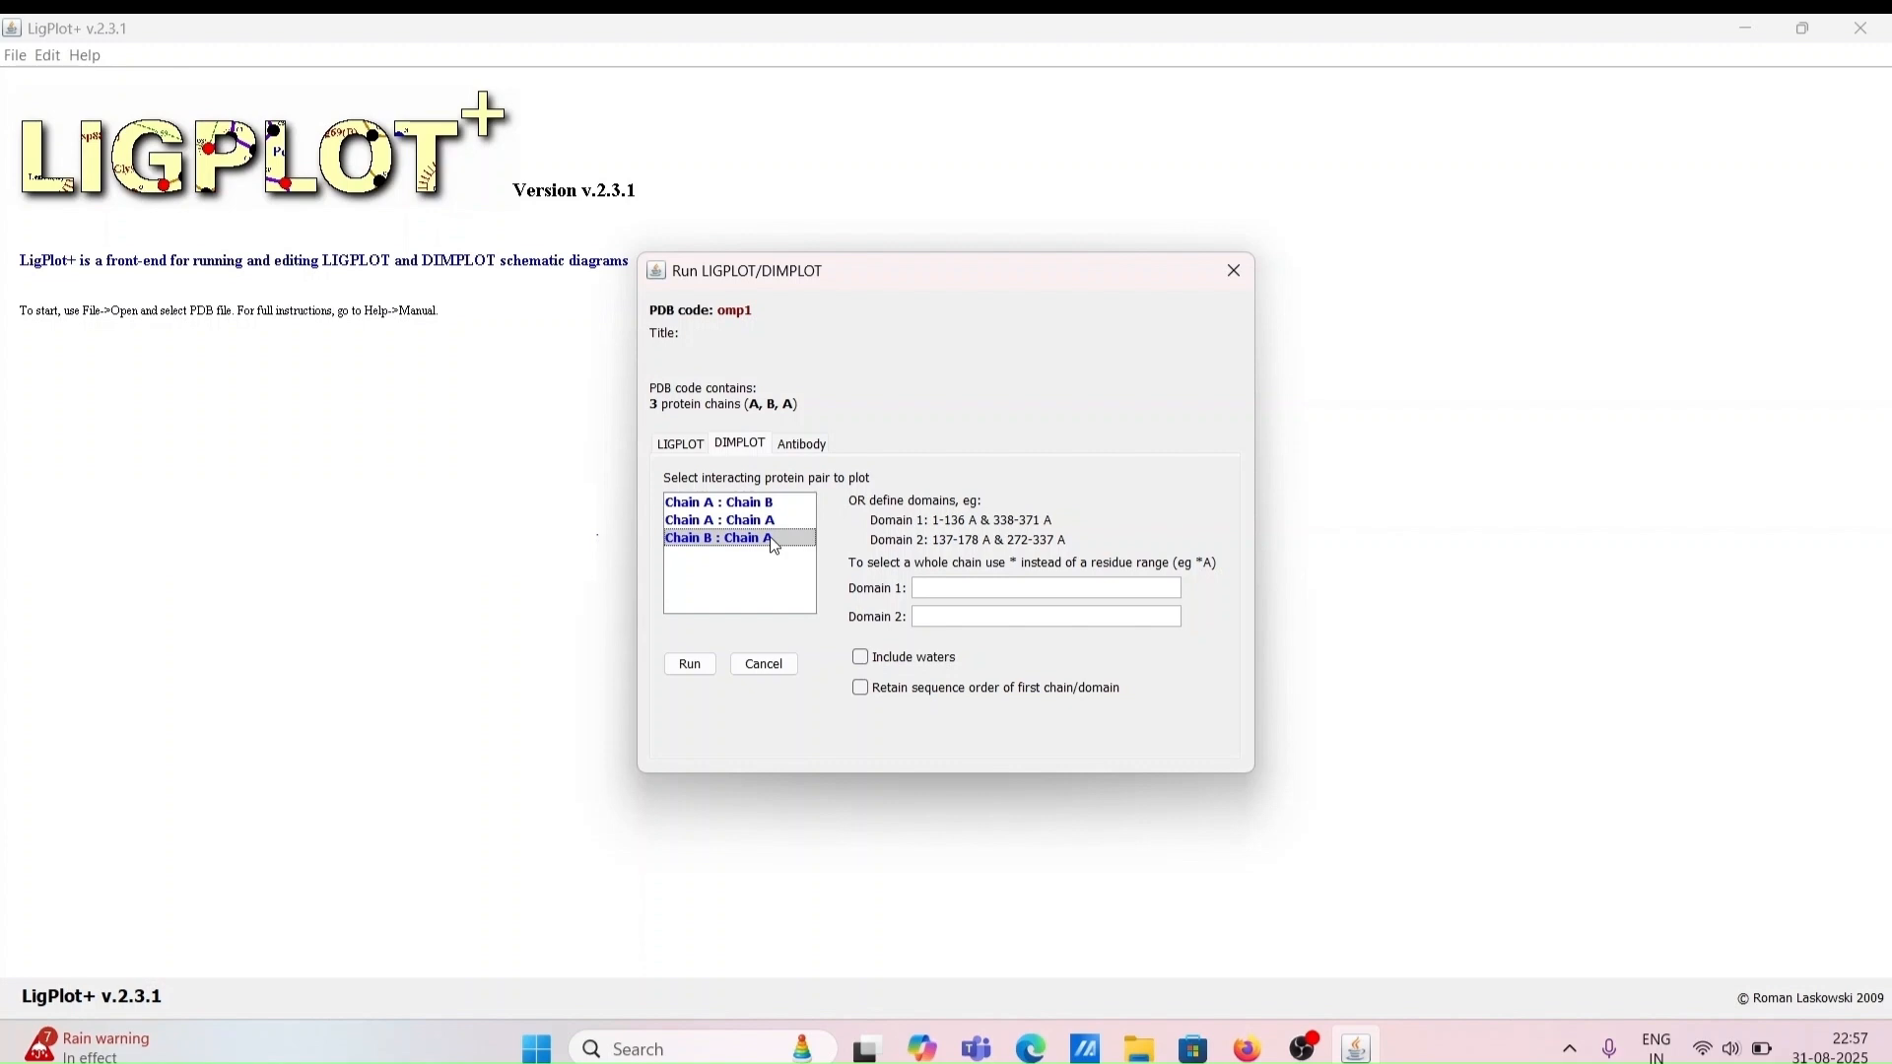
left_click(754, 530)
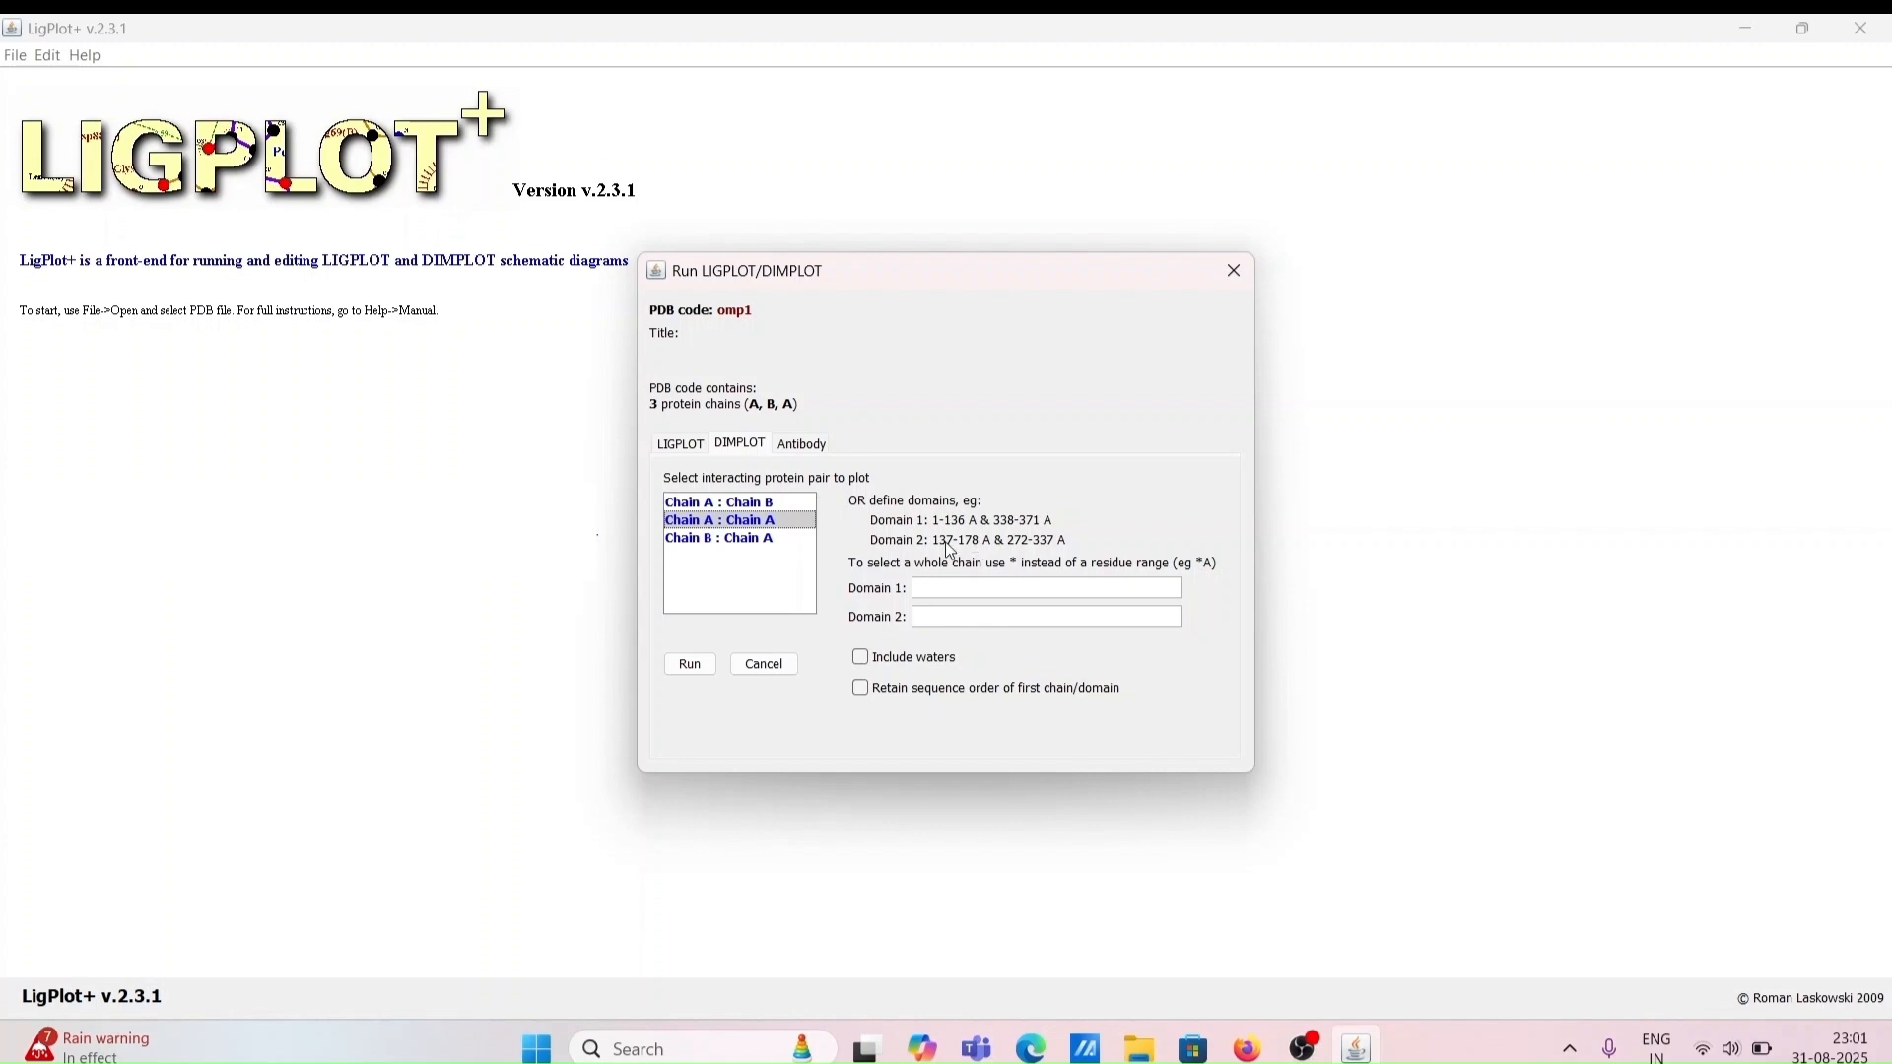
left_click(942, 588)
left_click(964, 585)
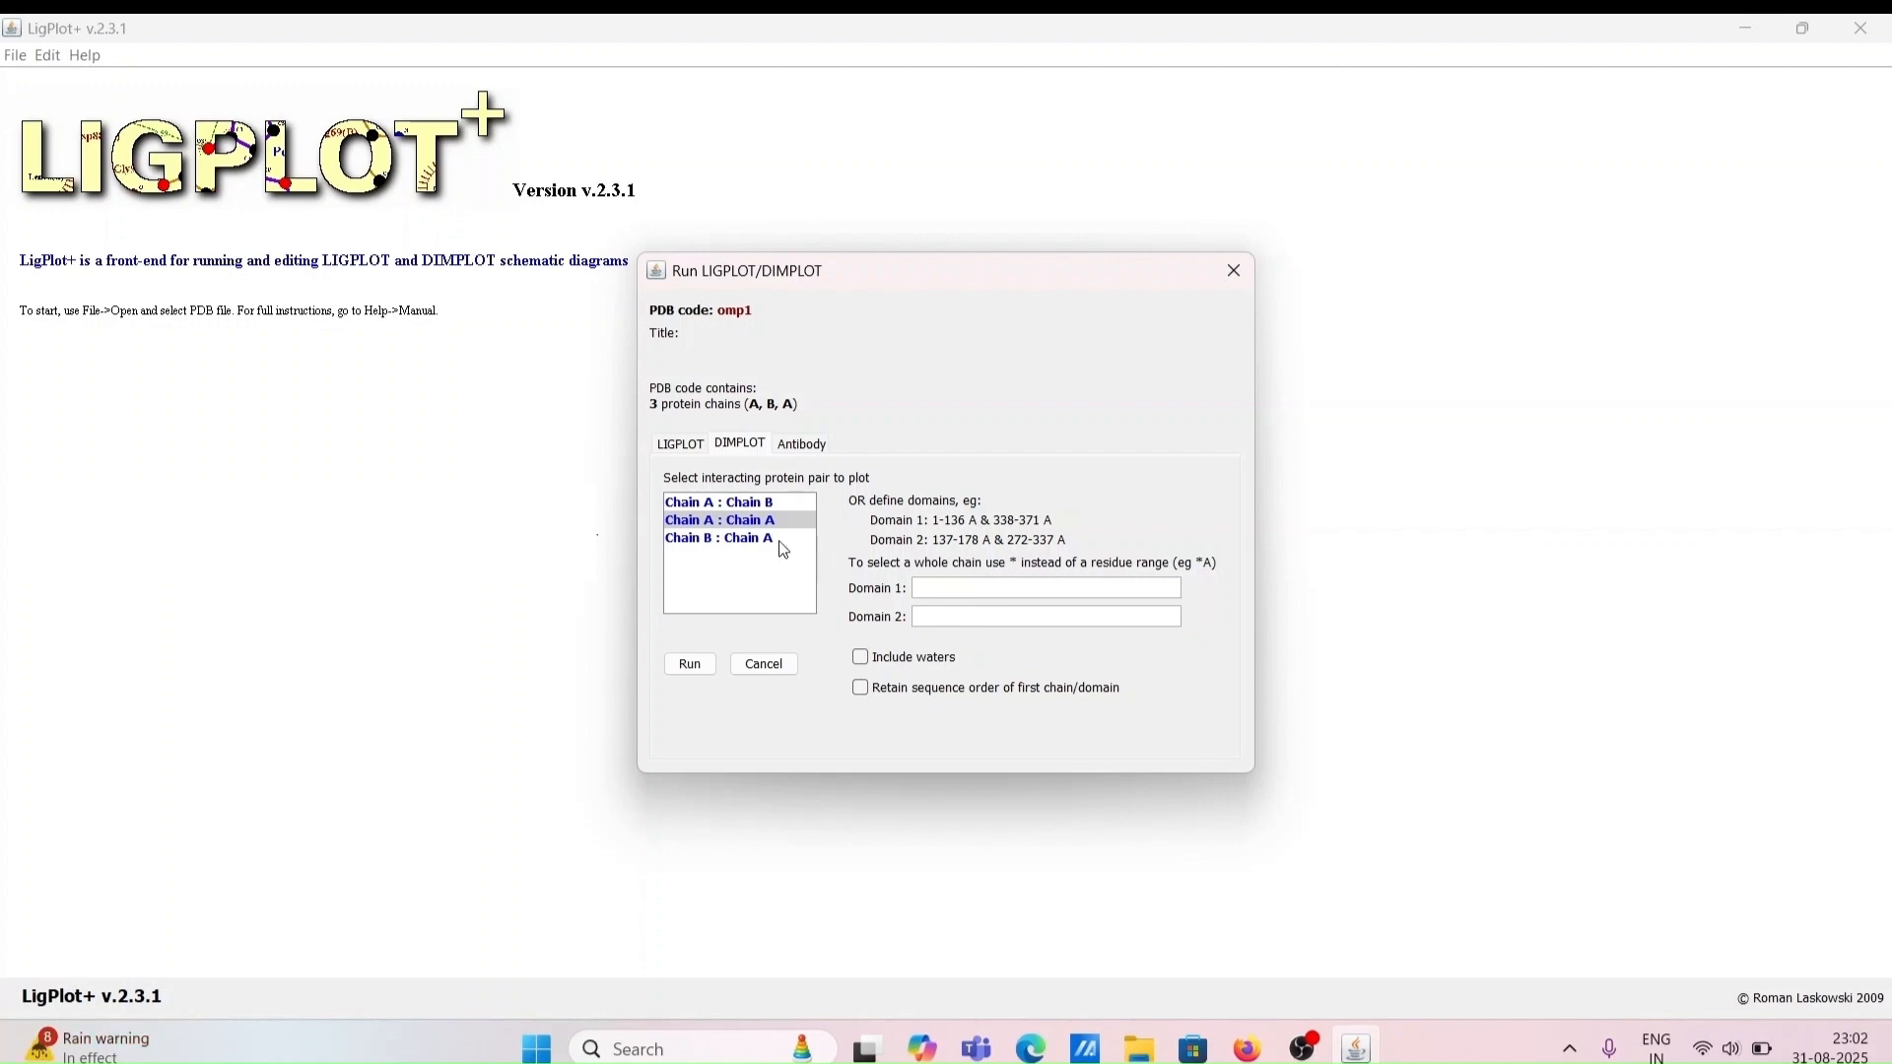
left_click(746, 538)
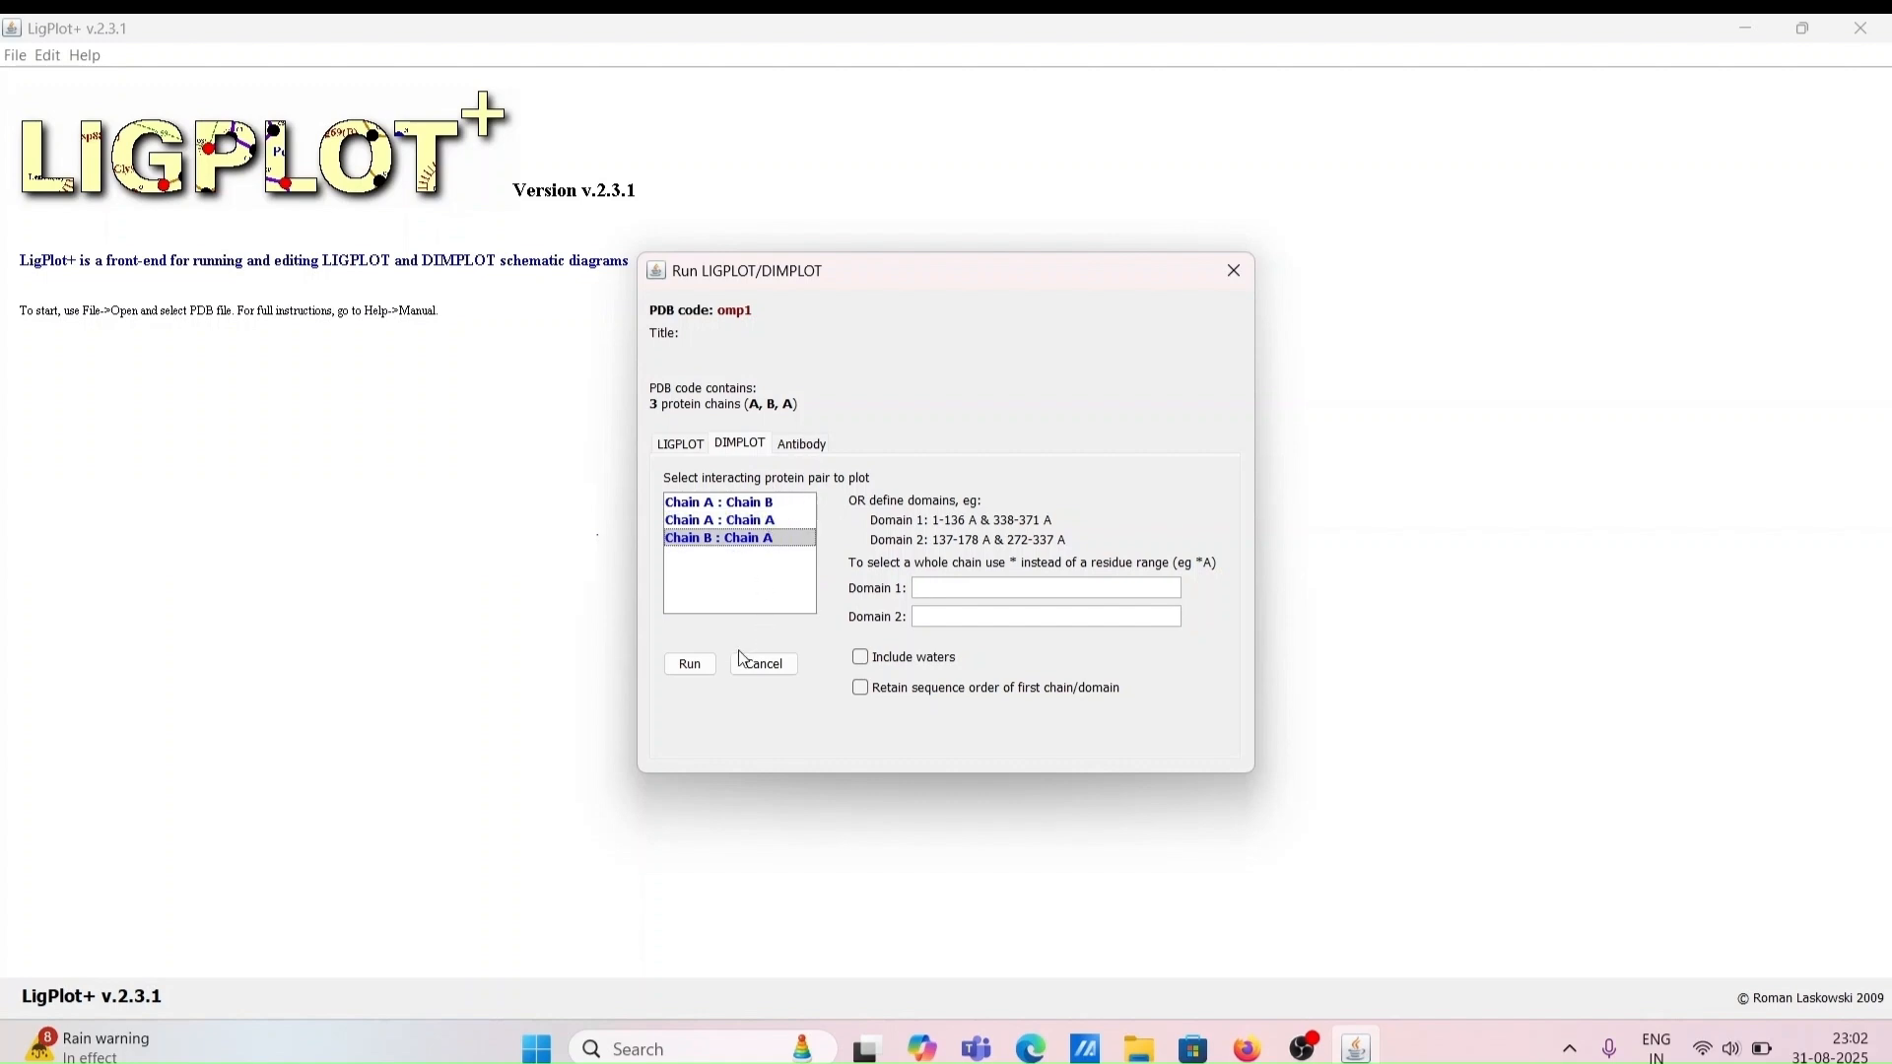
left_click(691, 666)
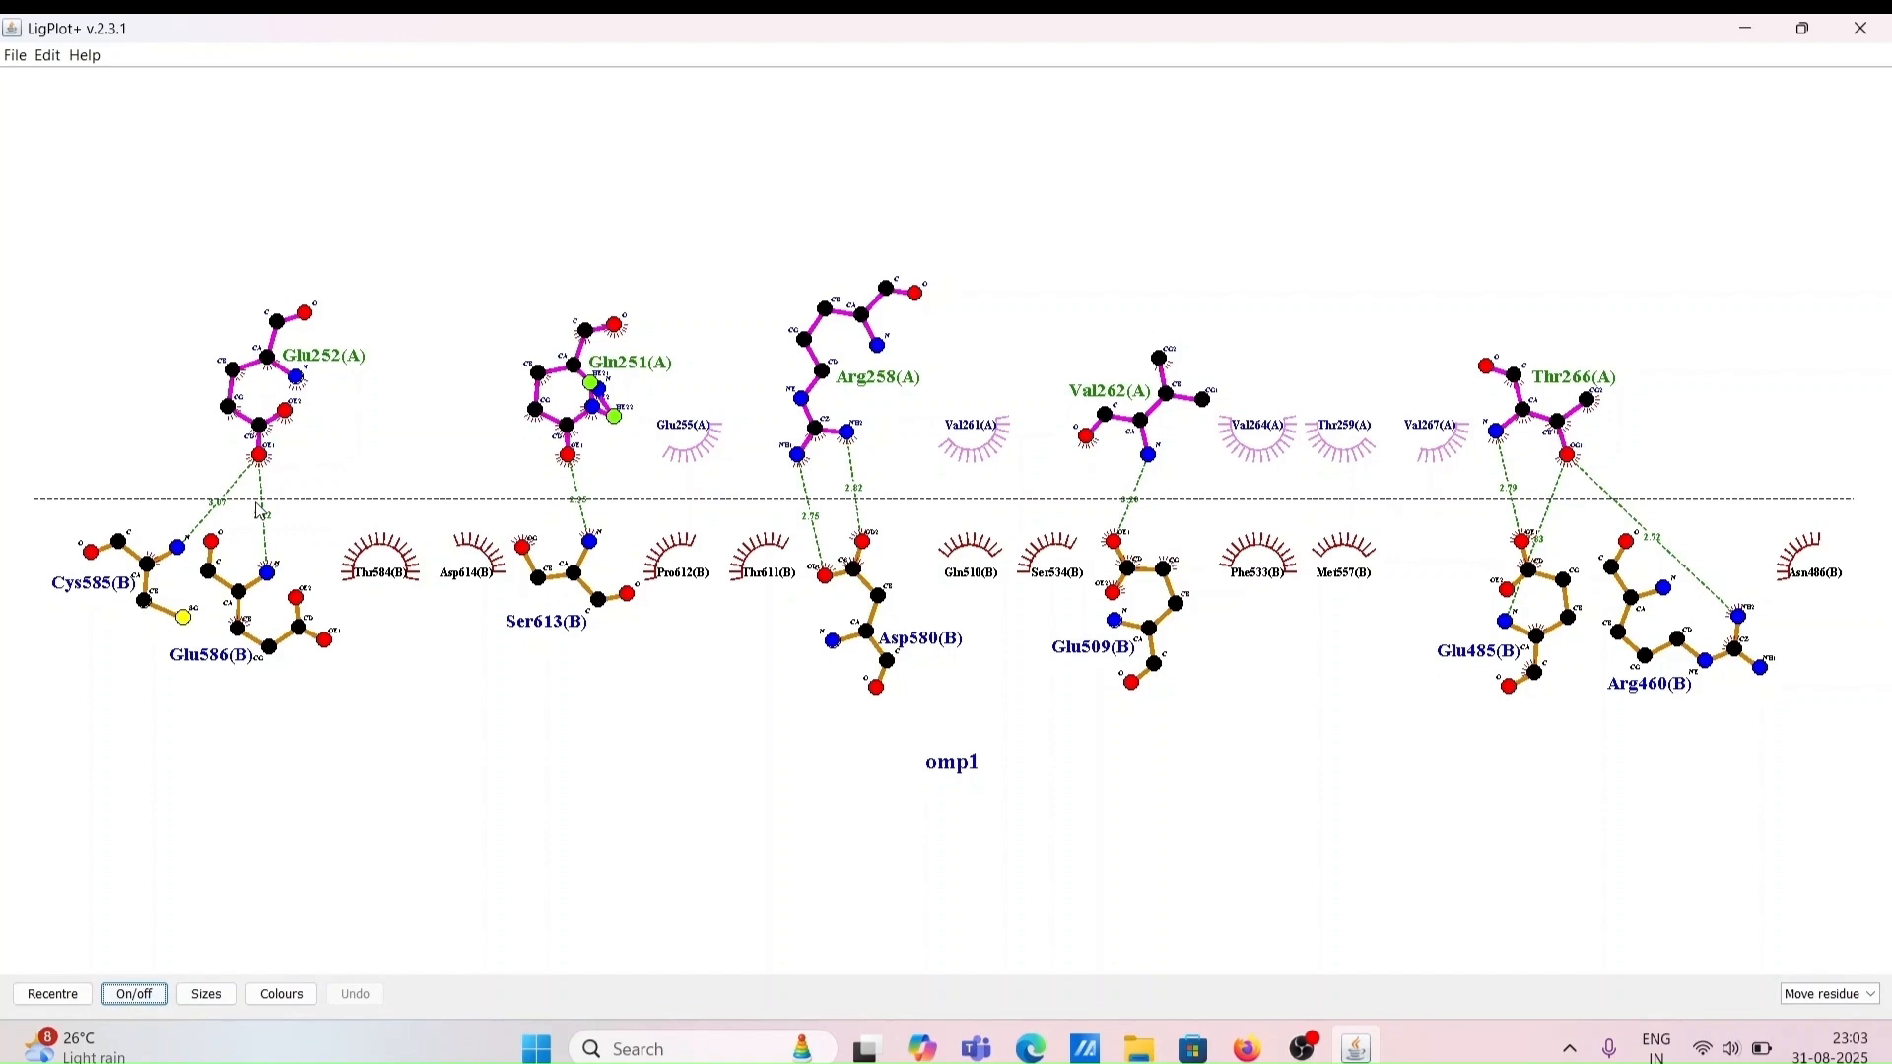
Check the colours assigned to the bond types in the omp1 interface plot
left_click(281, 995)
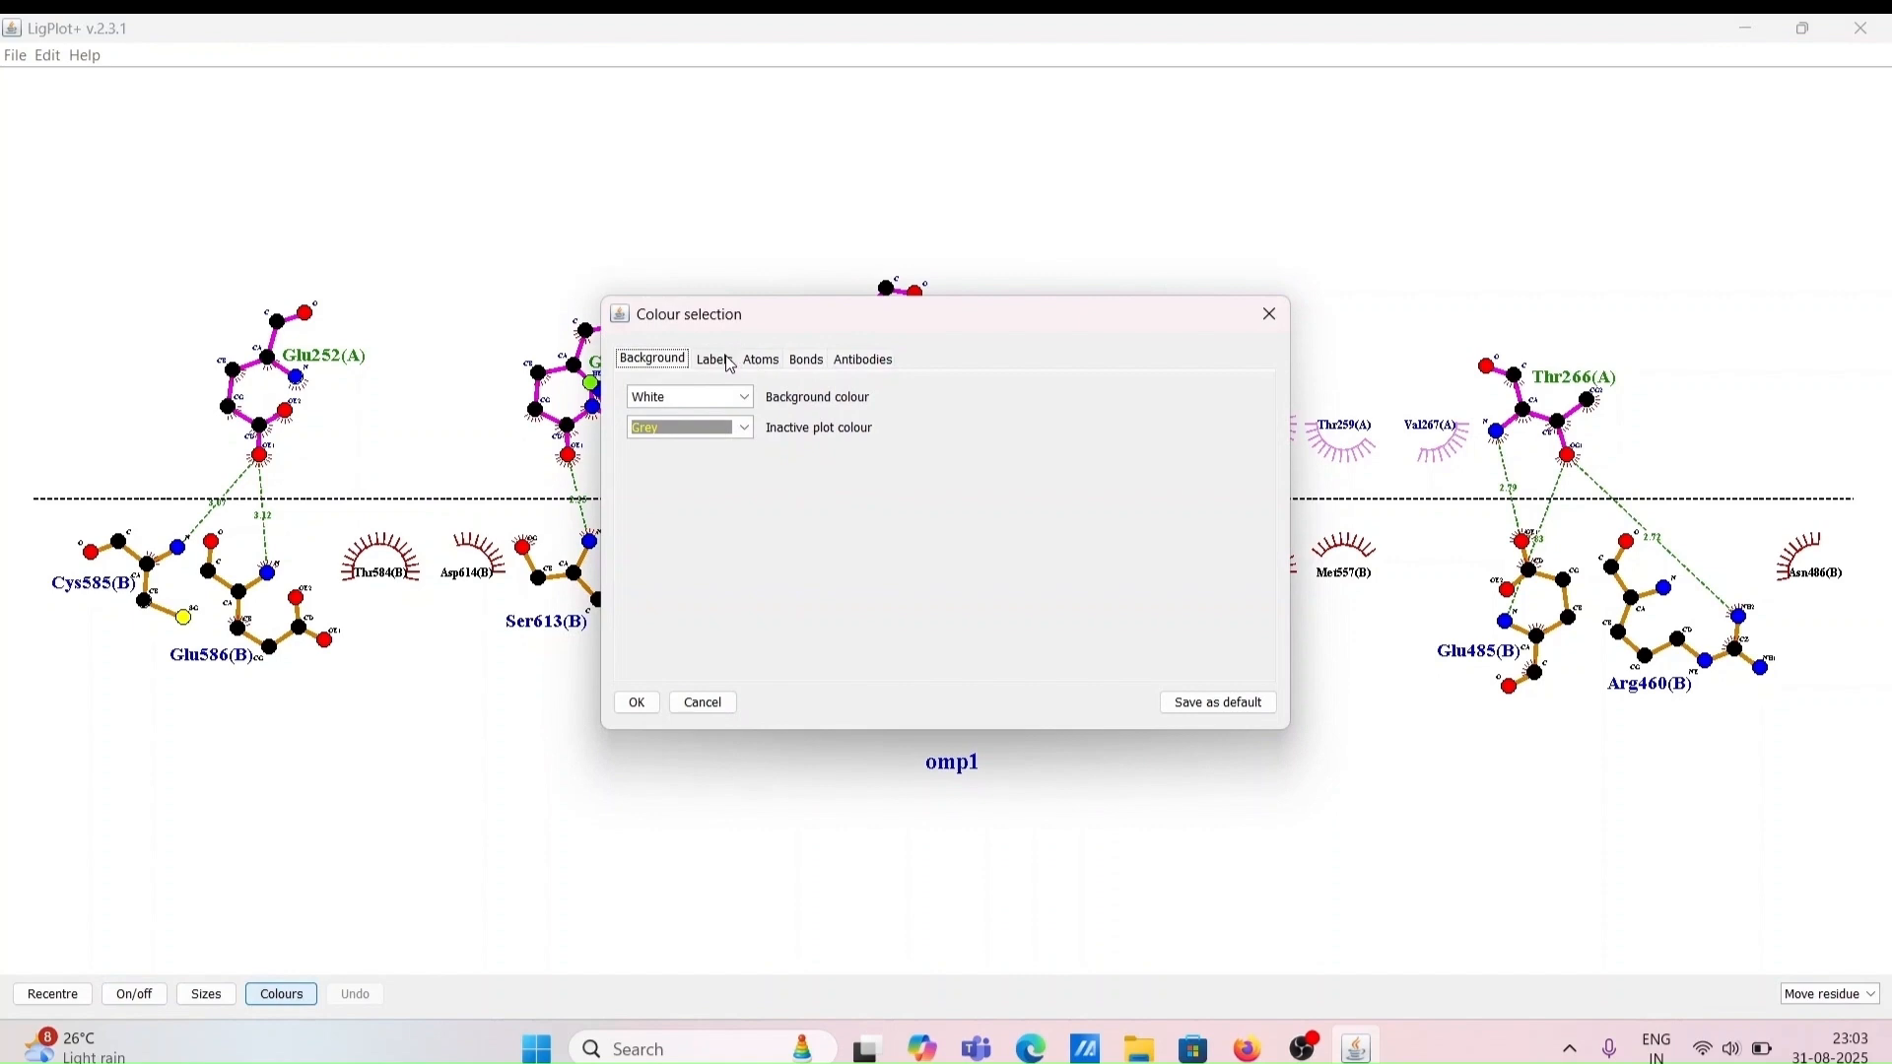
left_click(808, 360)
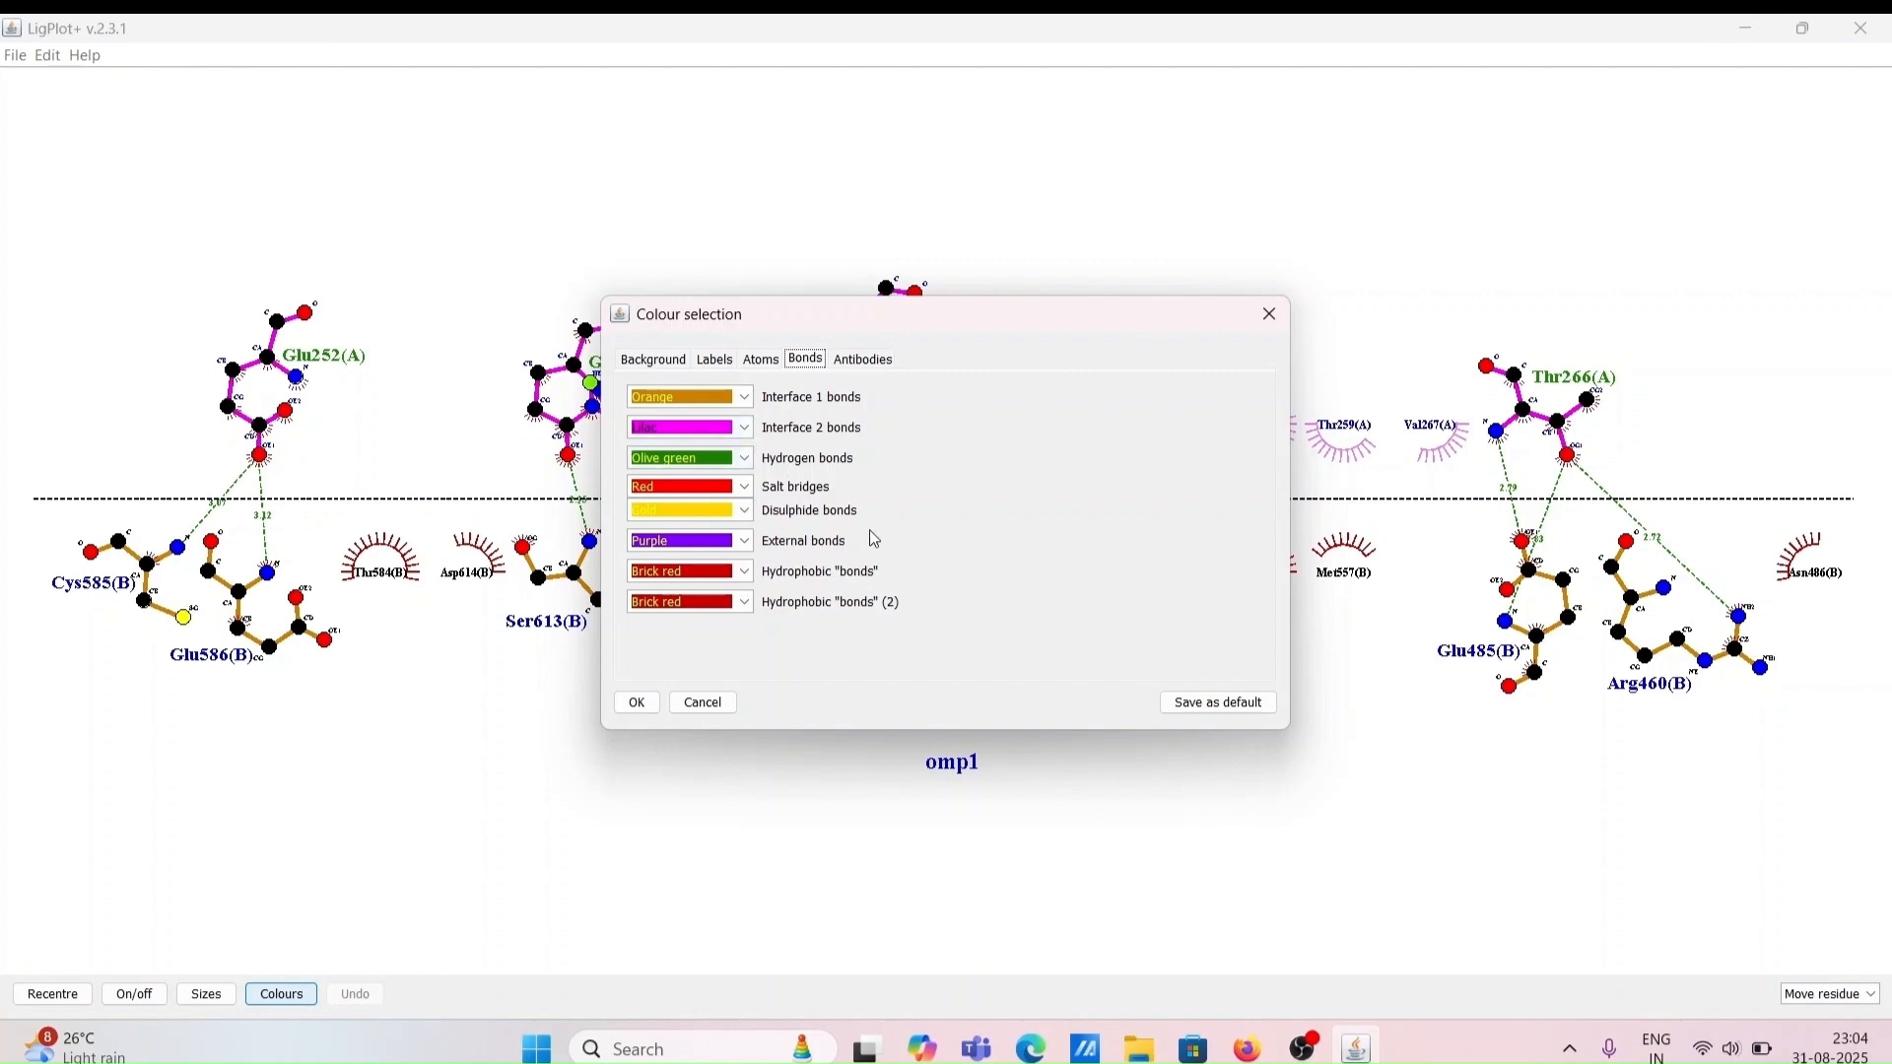
left_click(638, 702)
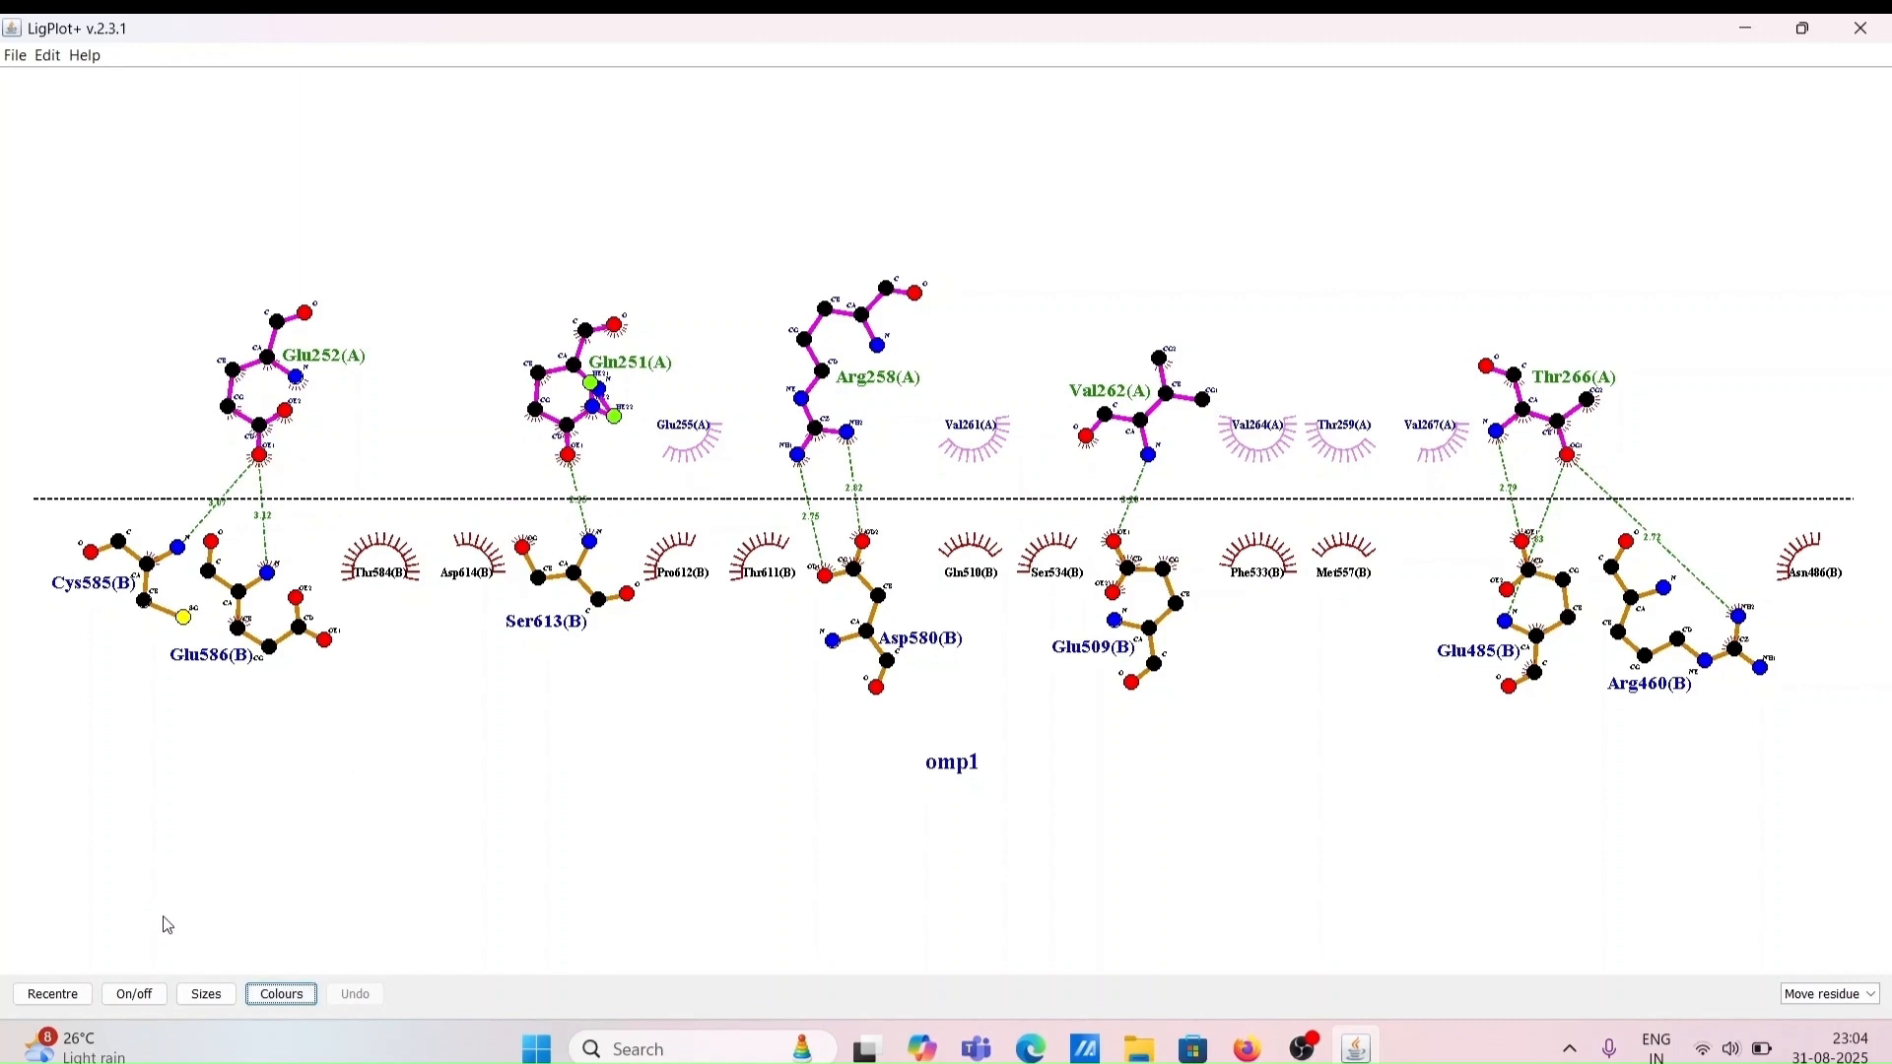
Turn on hydrophobic interactions in the omp1 interface plot
left_click(136, 994)
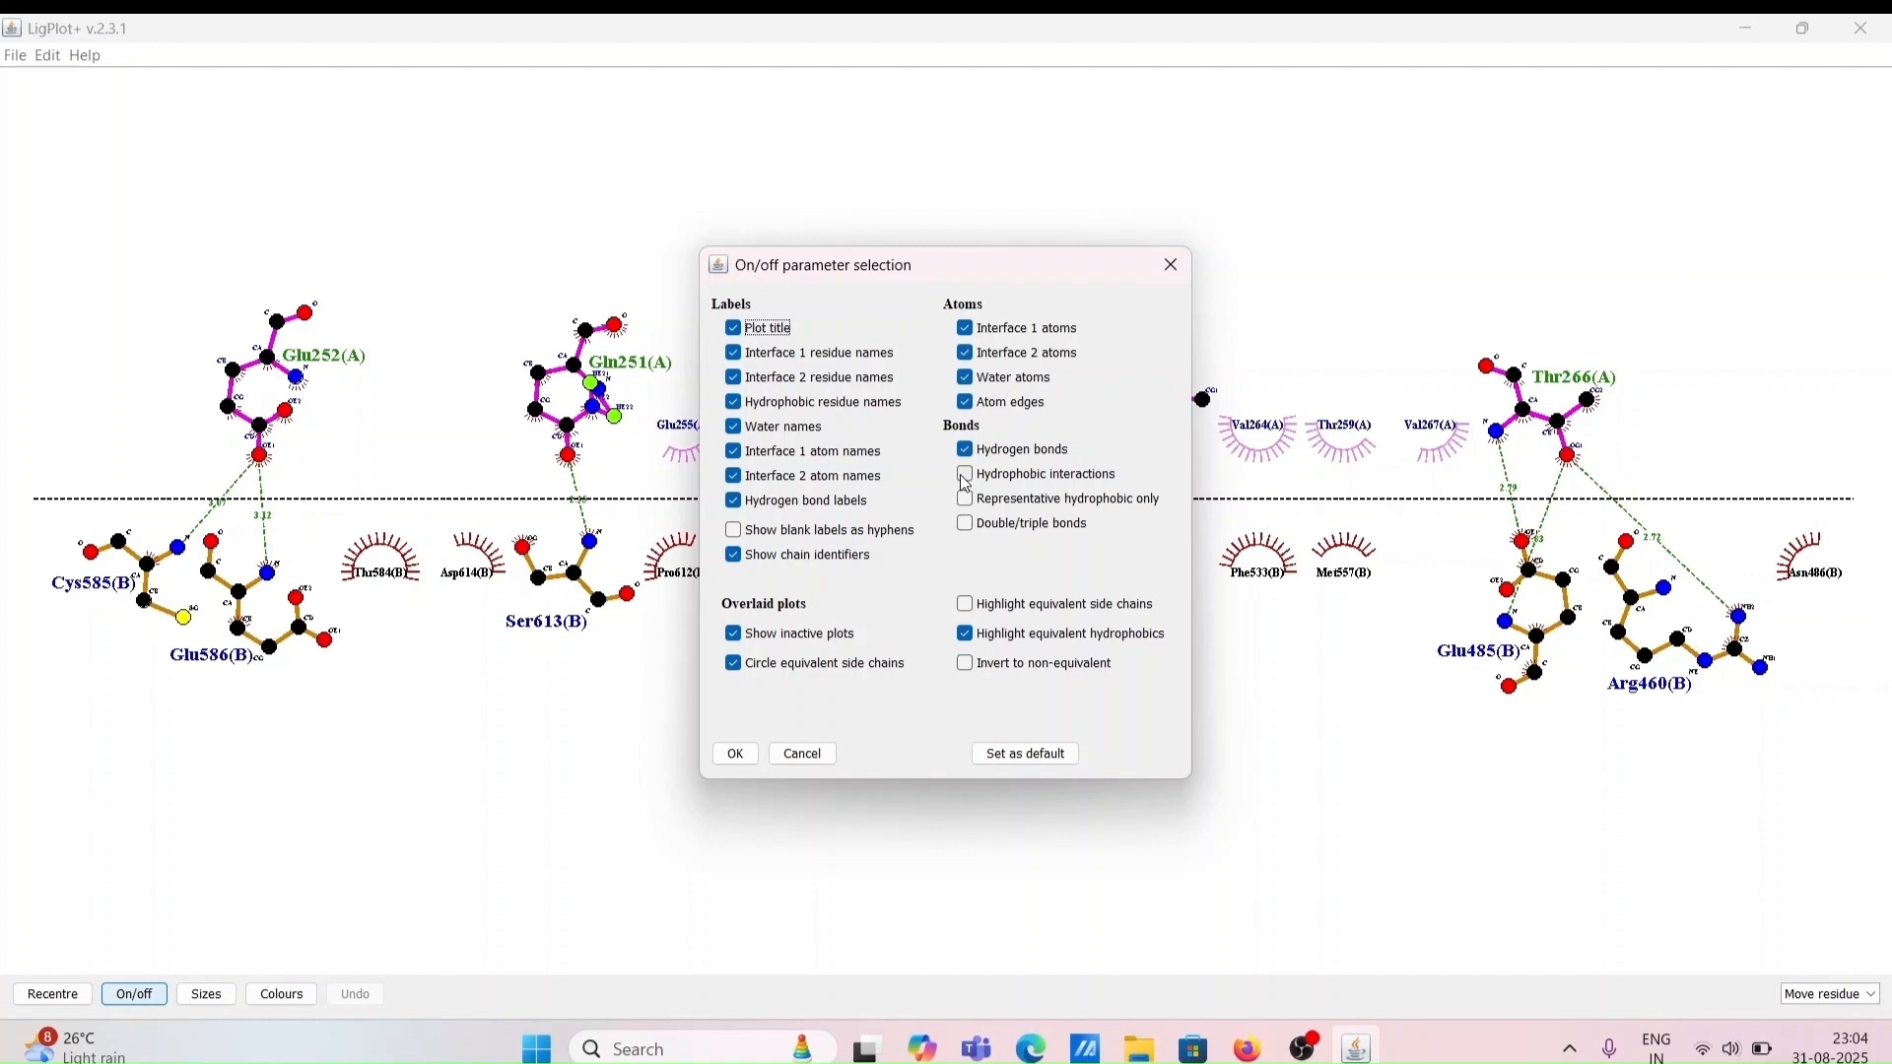
left_click(966, 478)
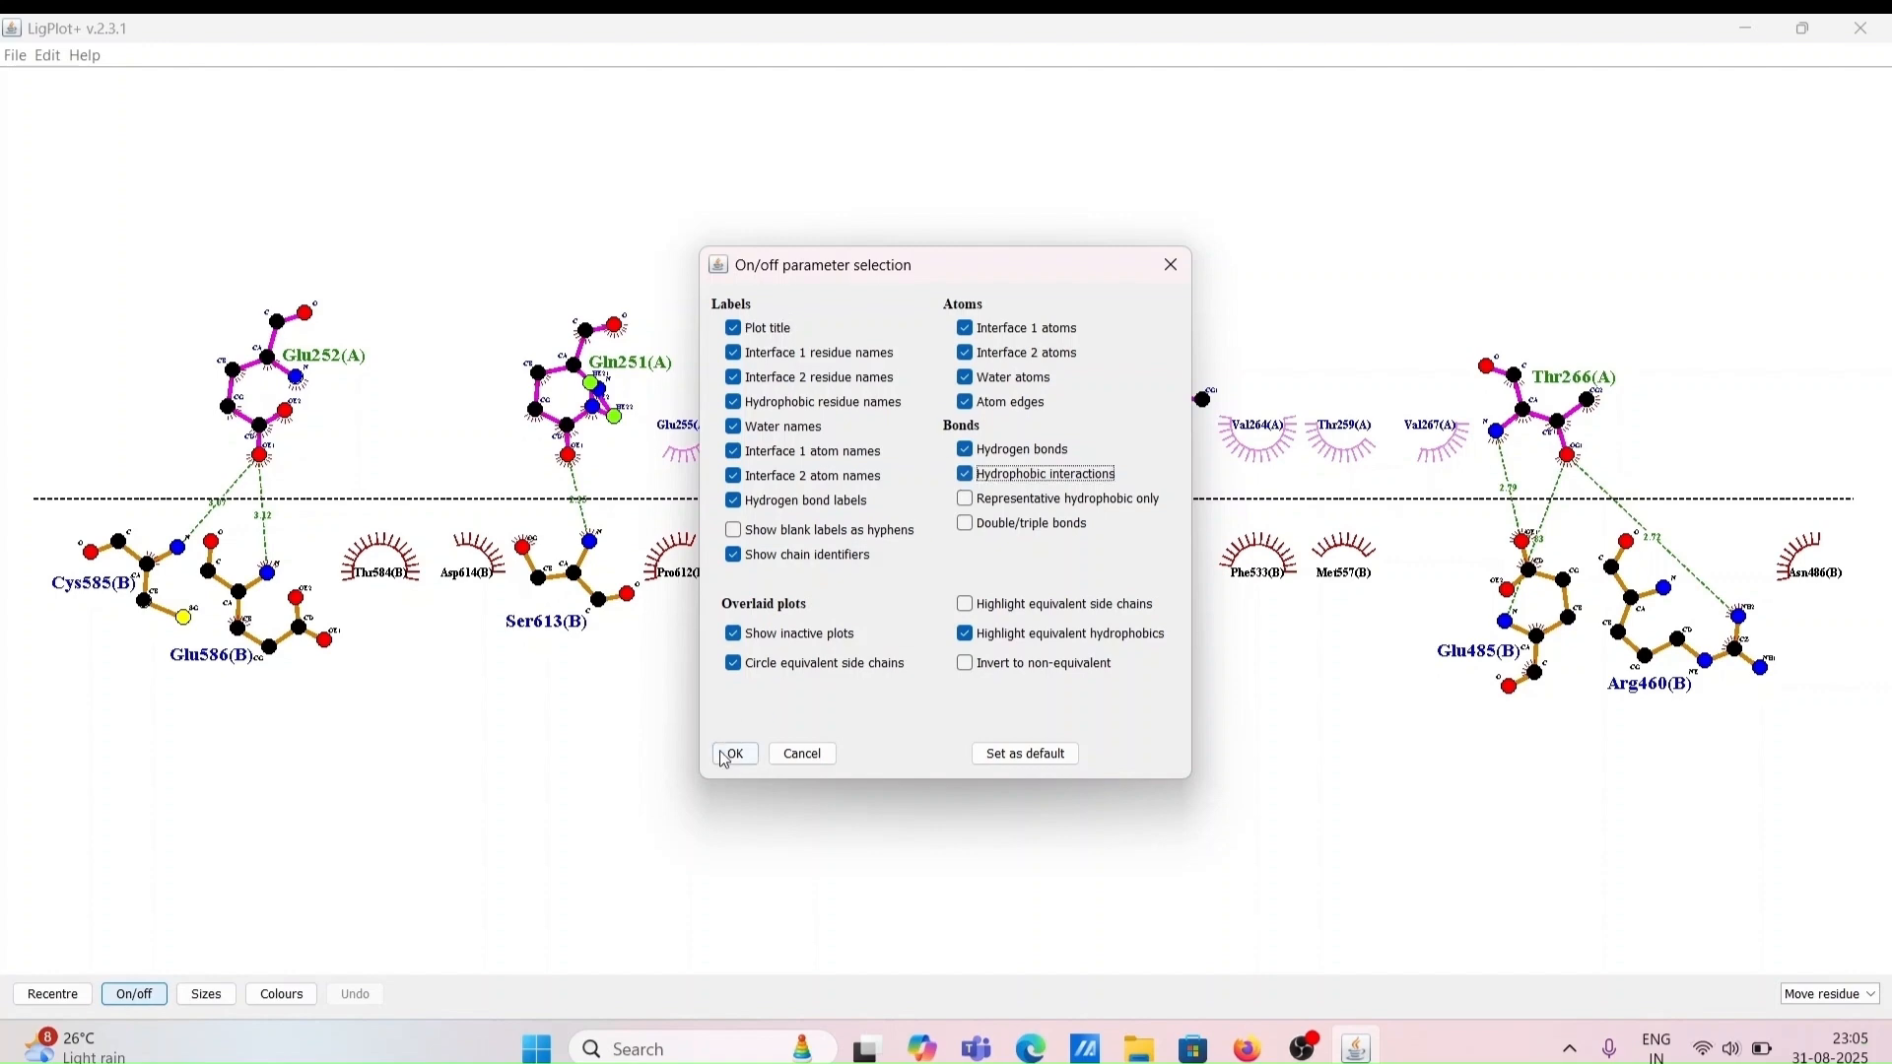
left_click(735, 755)
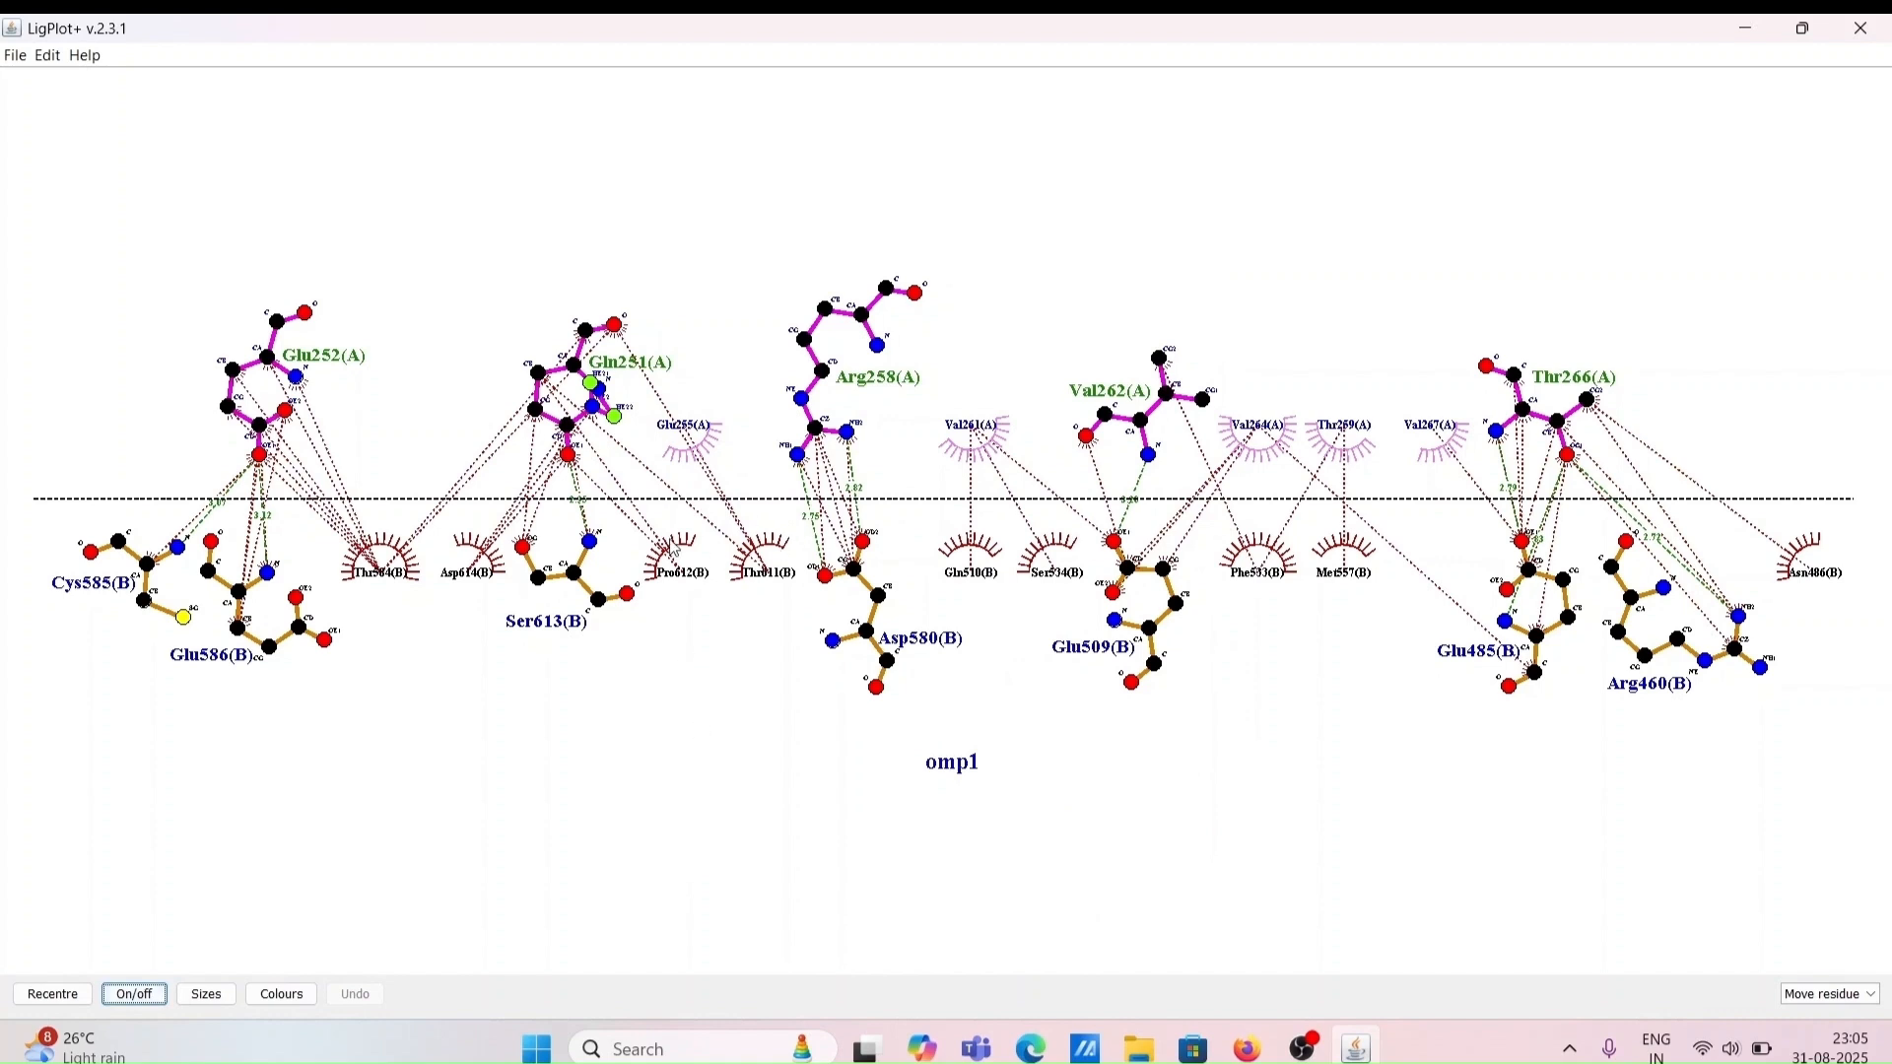